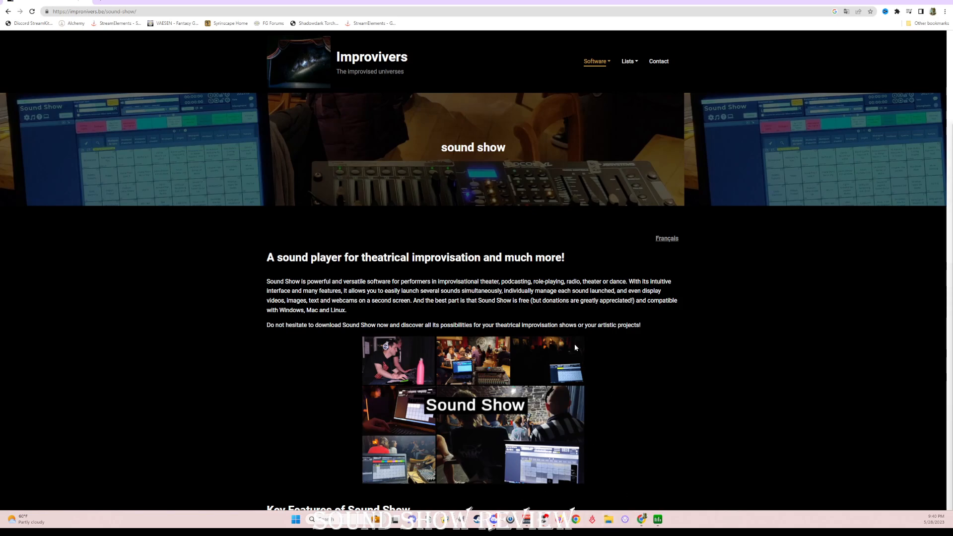
# Move a new File Explorer window onto the adjacent monitor and launch the SoundShow app.
pyautogui.press('super+e')
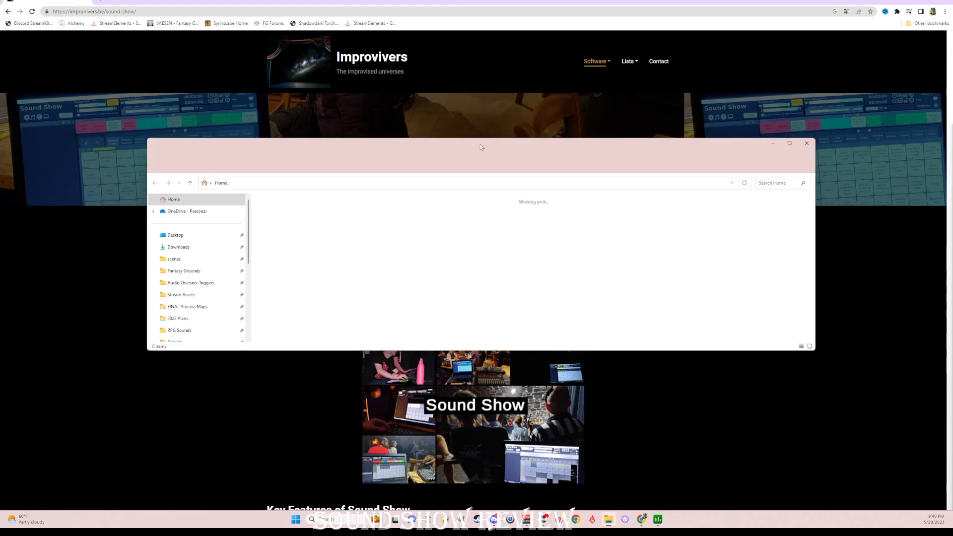
pyautogui.moveTo(489, 143); pyautogui.dragTo(952, 247)
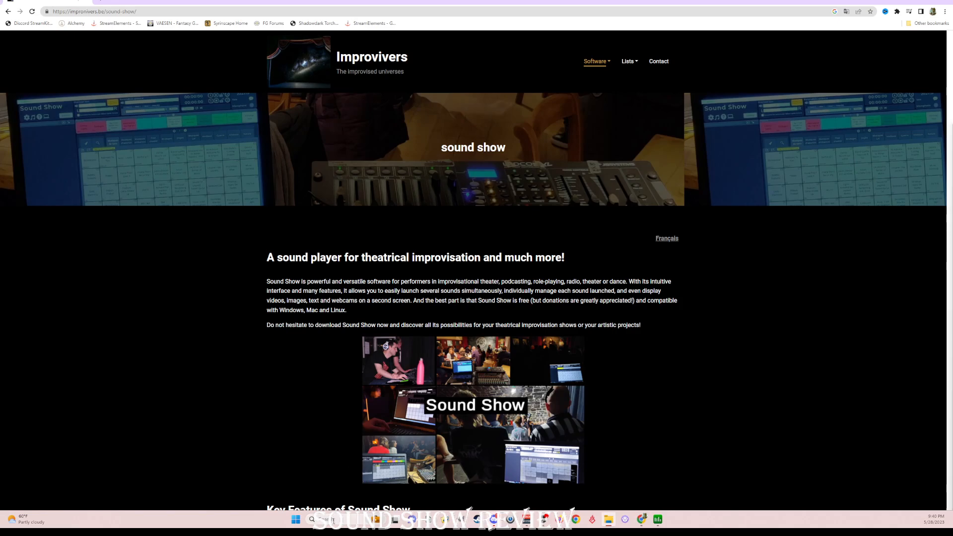
pyautogui.click(335, 521)
pyautogui.write('sounds')
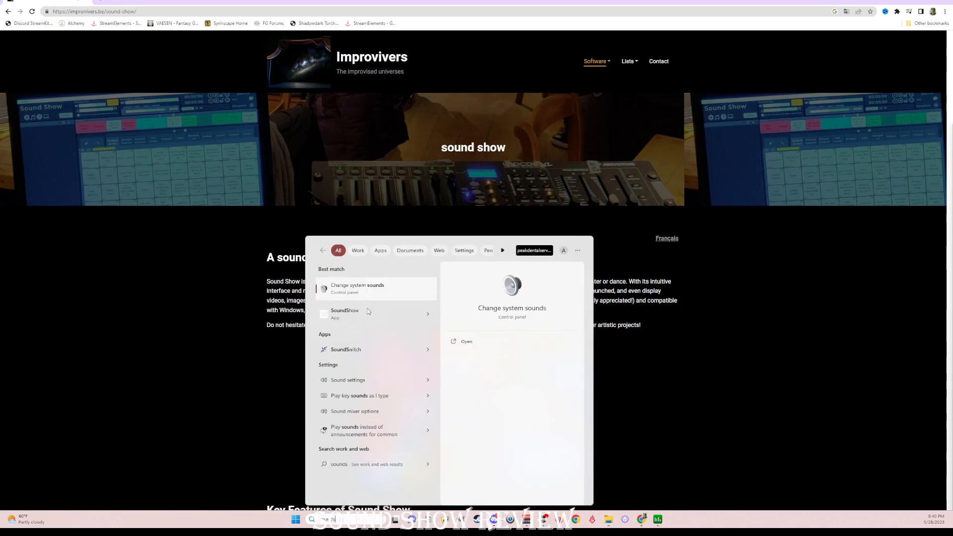
pyautogui.click(363, 317)
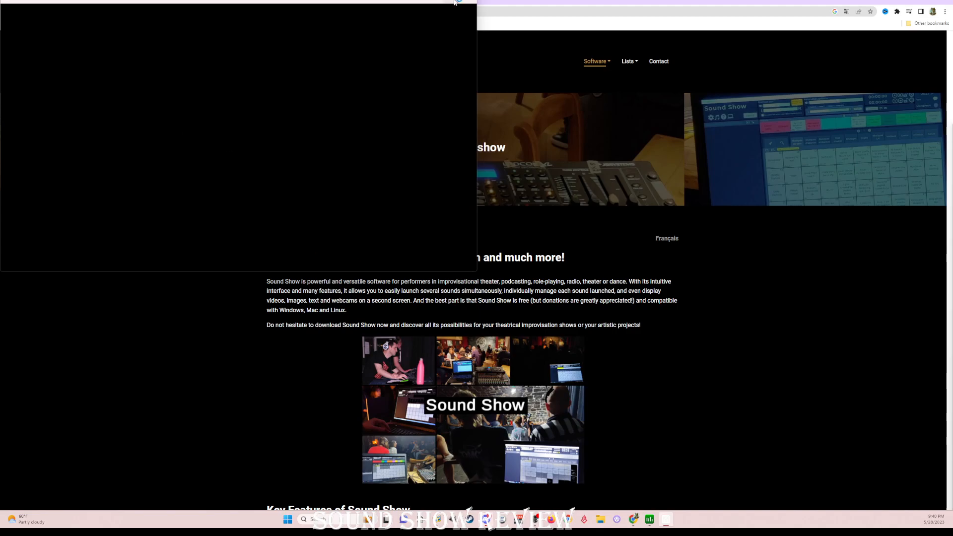
# Maximize the Sound Show window and dismiss the startup tips after viewing one more tip.
pyautogui.moveTo(453, 1)
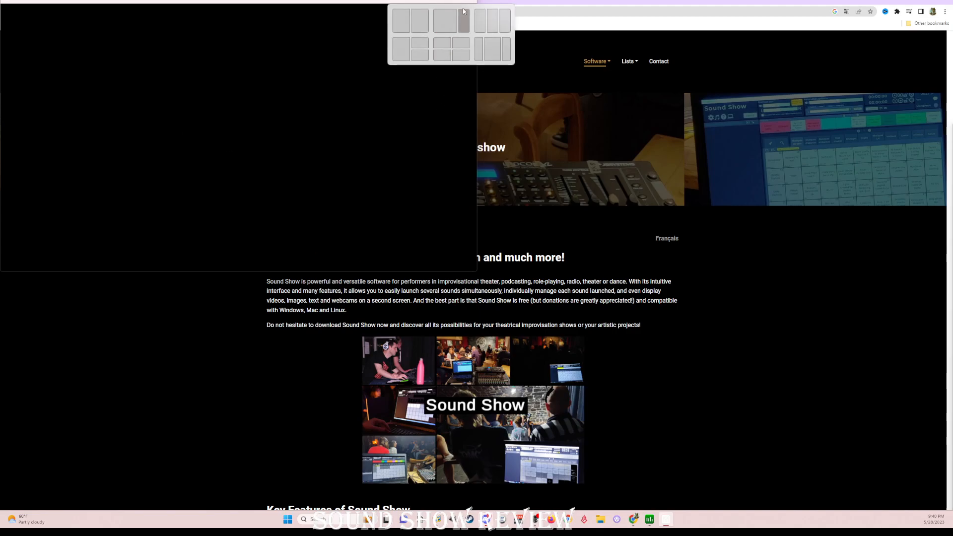
pyautogui.click(453, 2)
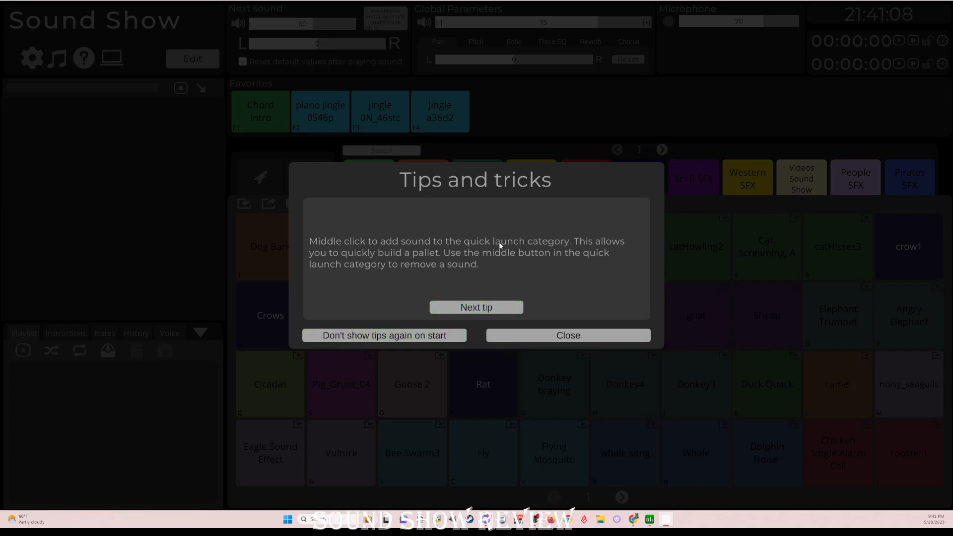
pyautogui.click(466, 307)
pyautogui.click(567, 338)
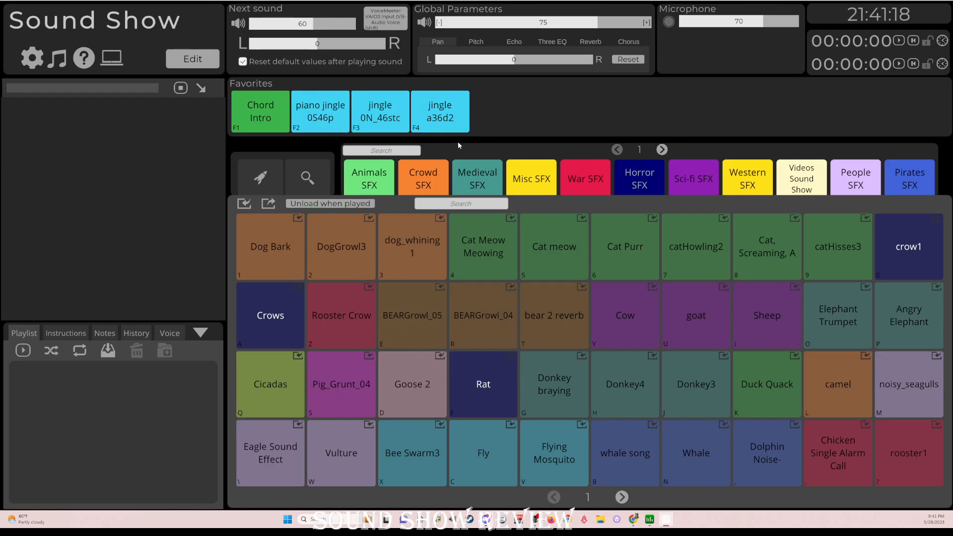
# Open the Sound Show options and examine the available languages and main output devices without changing them.
pyautogui.click(30, 56)
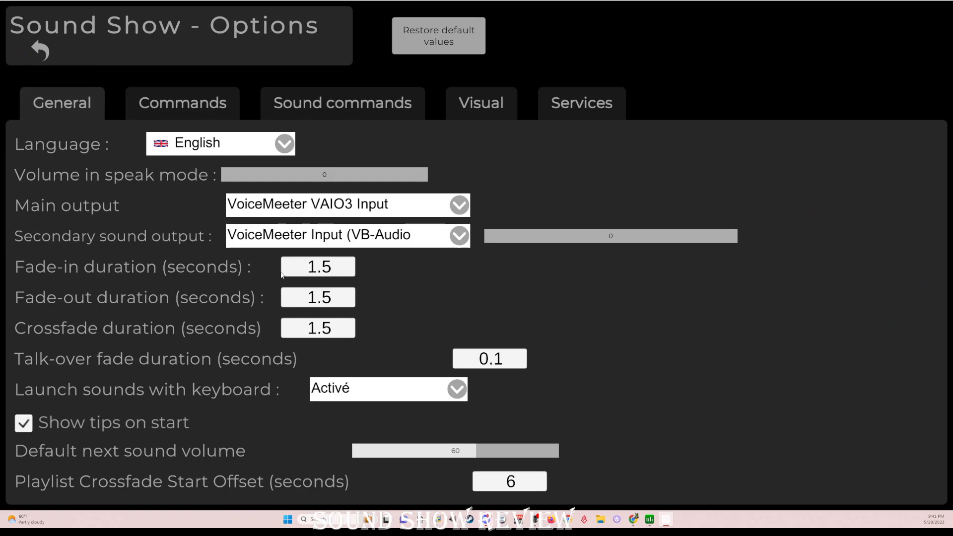
pyautogui.click(279, 143)
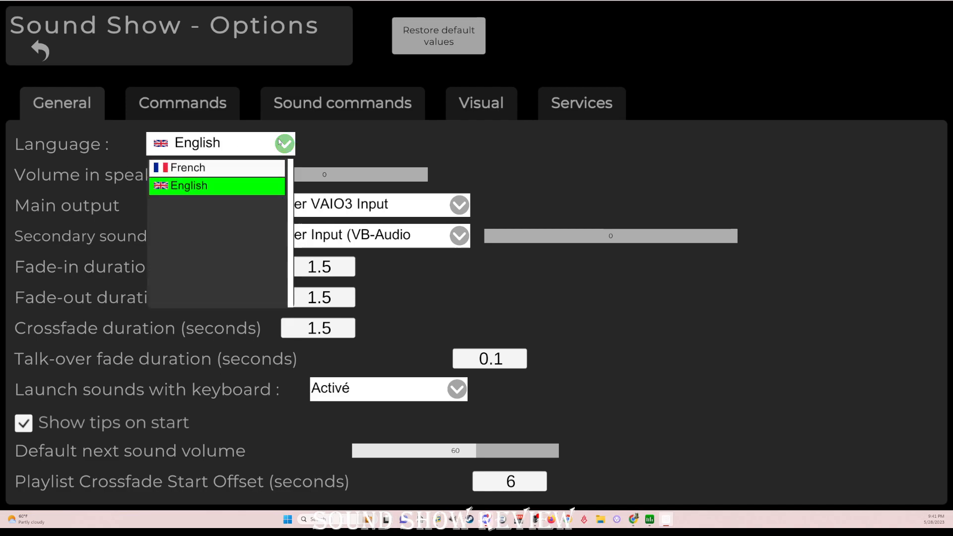
pyautogui.click(279, 142)
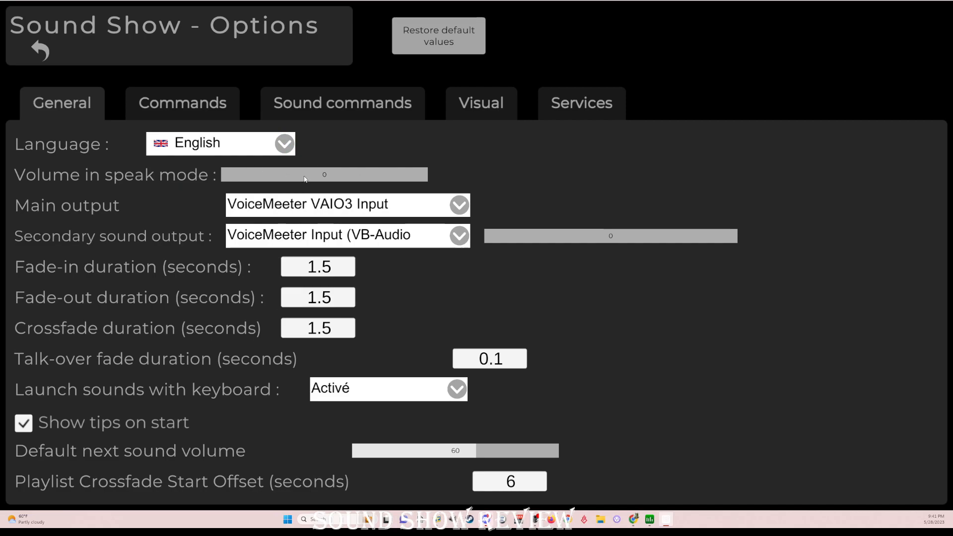
pyautogui.click(457, 207)
pyautogui.scroll(4, 427, 250)
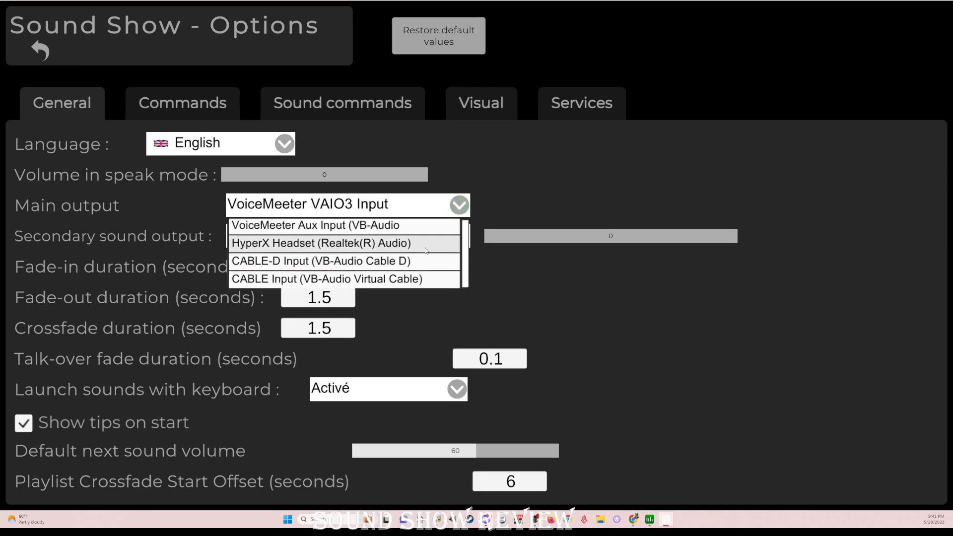
pyautogui.scroll(1, 378, 249)
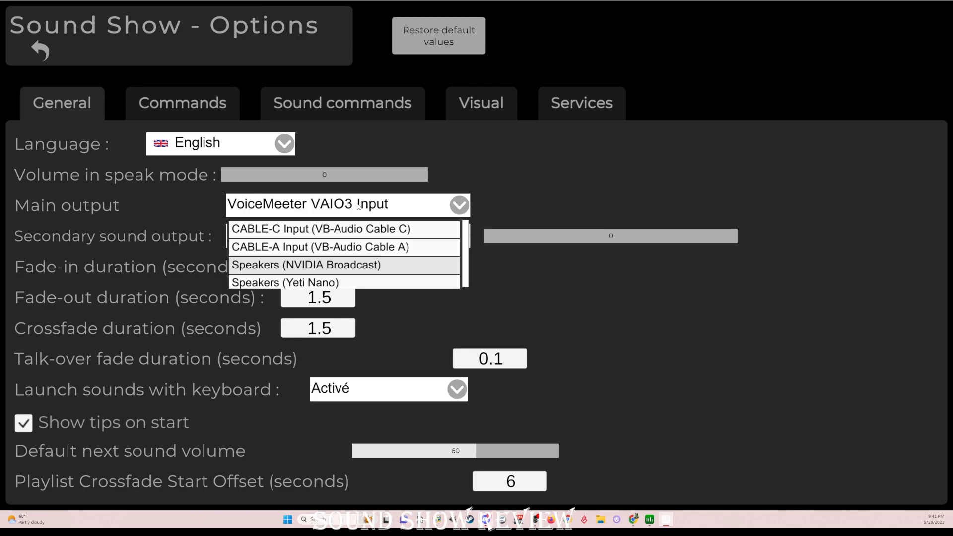
pyautogui.click(455, 209)
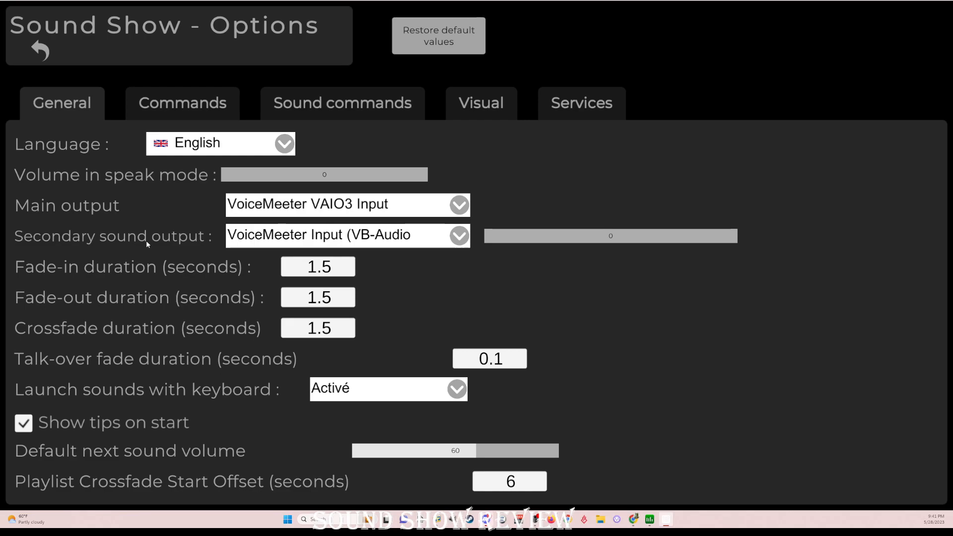
# Set the secondary sound output volume to 40 and keep Show tips on start enabled.
pyautogui.moveTo(492, 236); pyautogui.dragTo(597, 238)
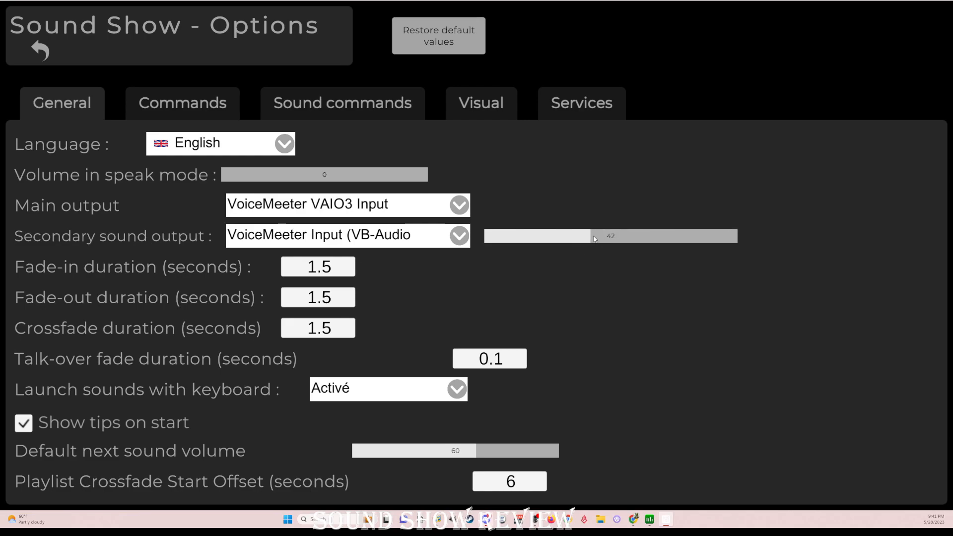
pyautogui.click(591, 239)
pyautogui.moveTo(591, 239)
pyautogui.mouseDown()
pyautogui.moveTo(566, 237)
pyautogui.moveTo(586, 236)
pyautogui.mouseUp()
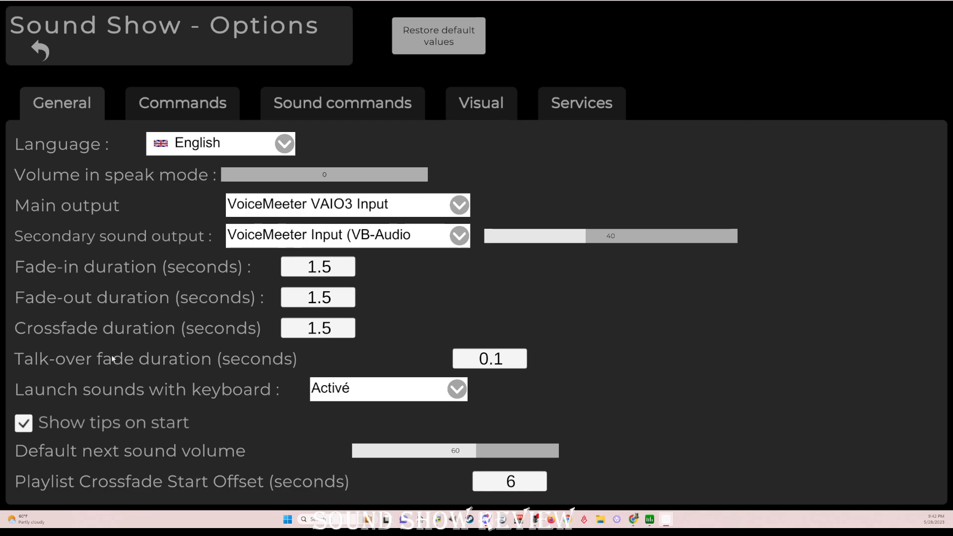
pyautogui.click(23, 425)
pyautogui.click(24, 426)
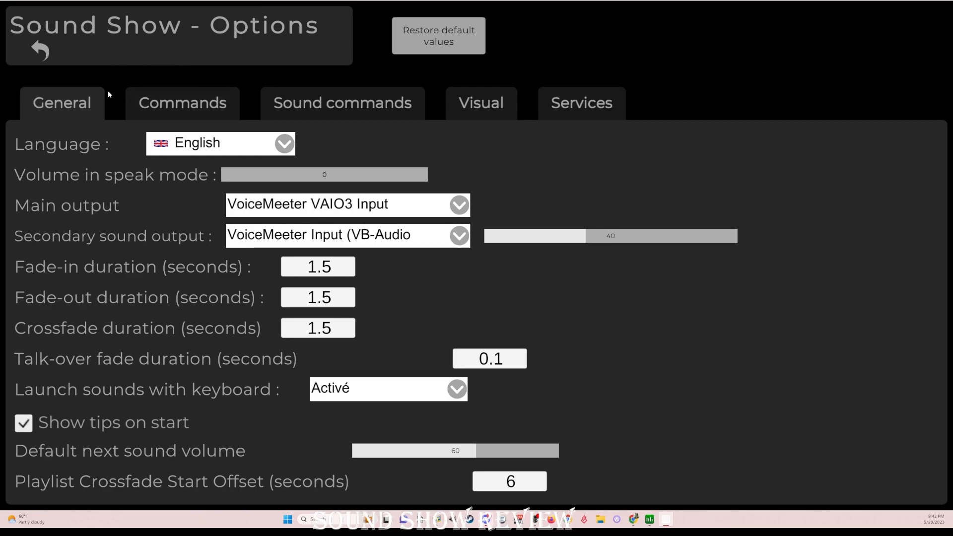
# Review the Commands, Sound commands, Visual and Services options, and return to the main soundboard.
pyautogui.click(206, 111)
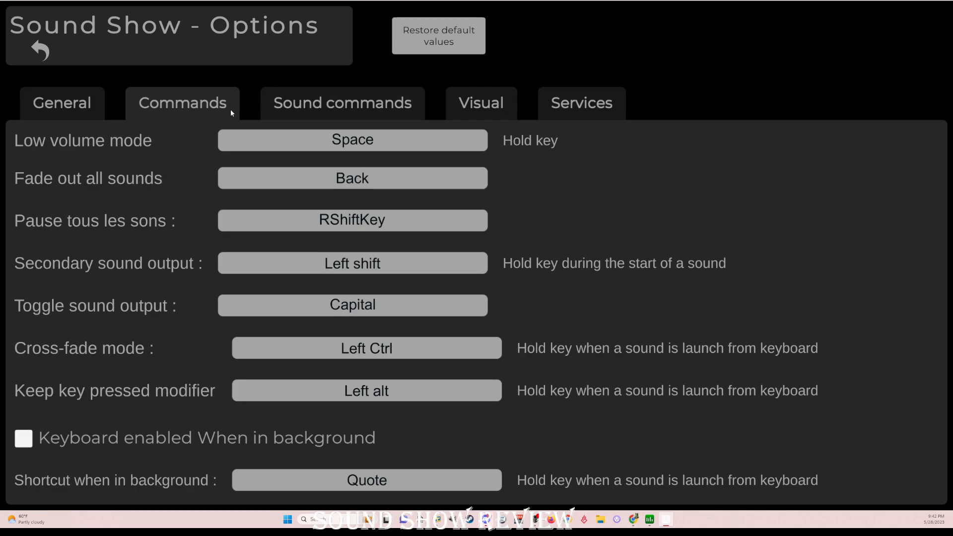
pyautogui.click(341, 103)
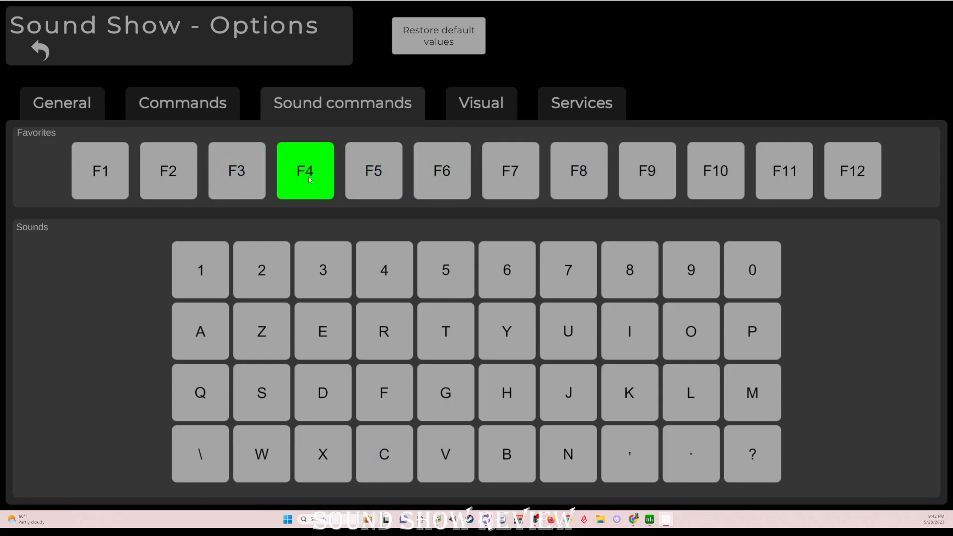
pyautogui.click(485, 103)
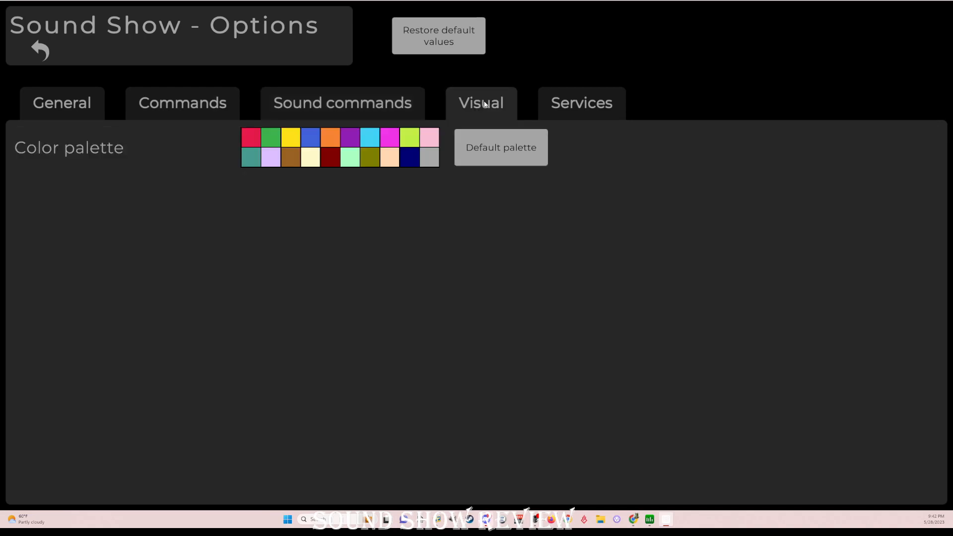
pyautogui.click(572, 111)
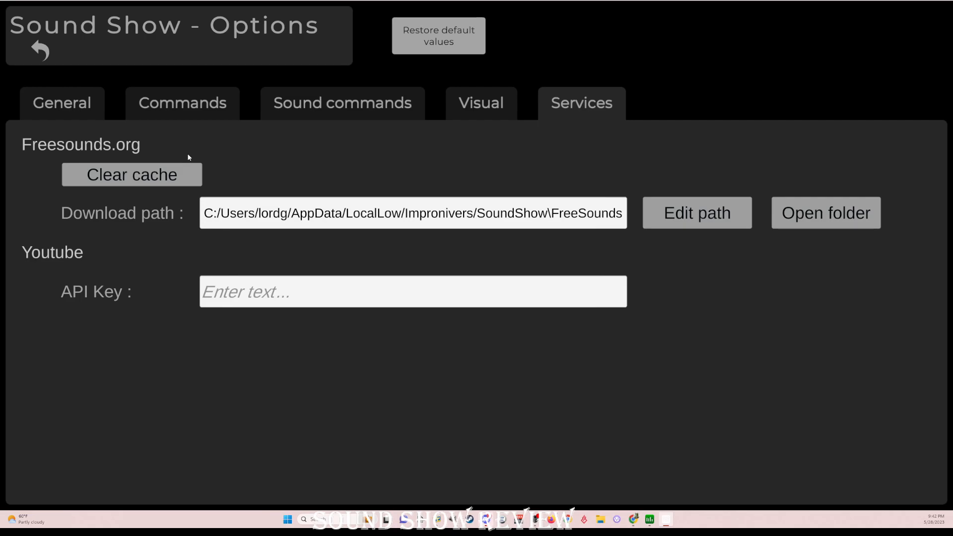
pyautogui.click(184, 169)
pyautogui.click(40, 50)
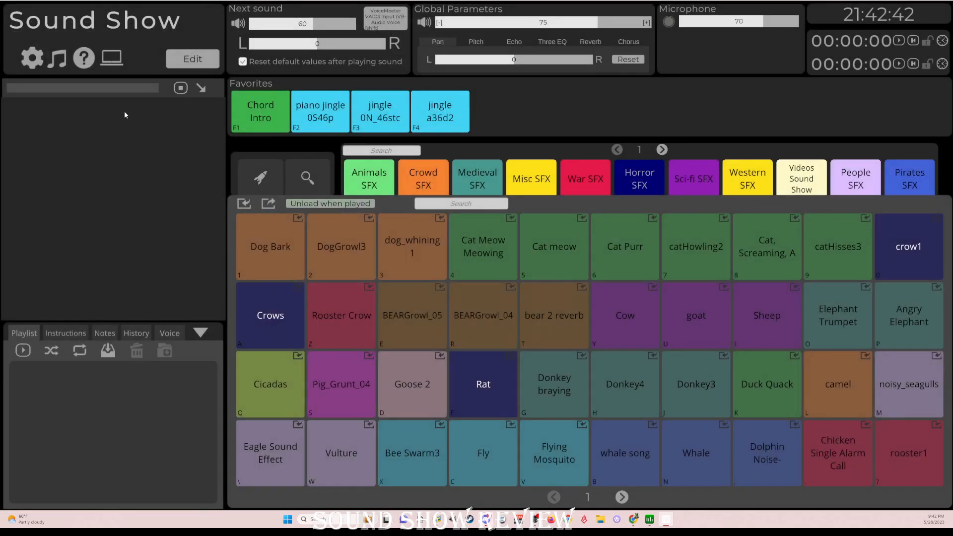
# Examine the sound libraries page and return to the main soundboard.
pyautogui.click(58, 58)
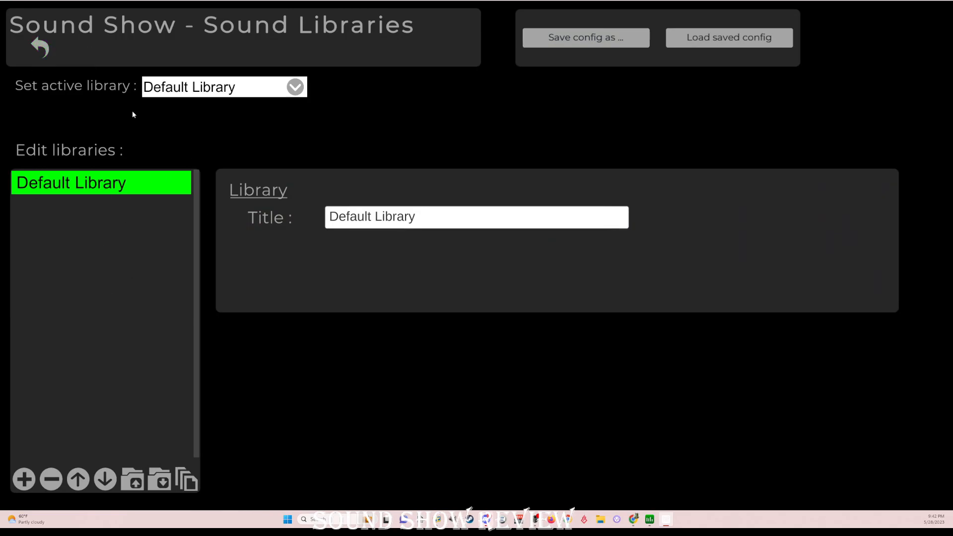
pyautogui.click(39, 47)
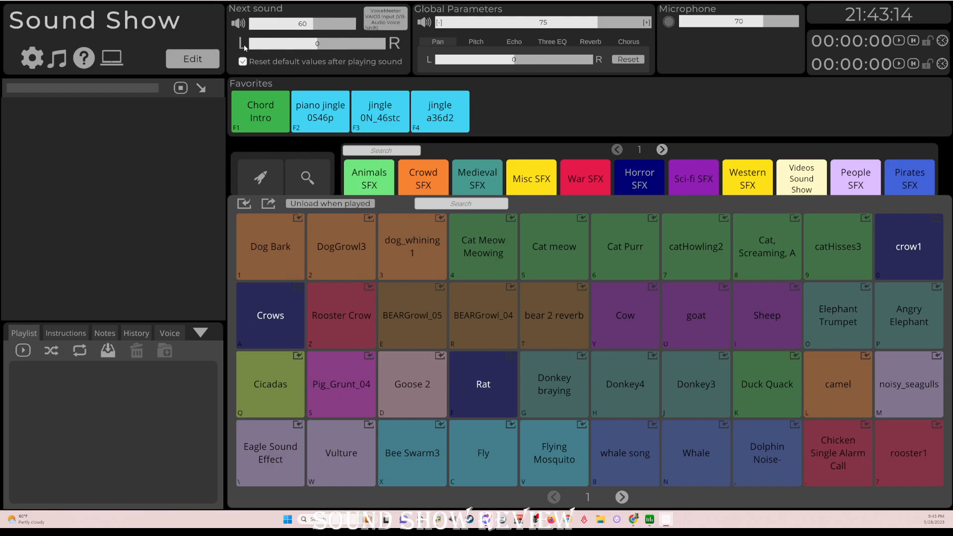
# Try toggling the output device used for the next sound and restore the original routing.
pyautogui.click(391, 19)
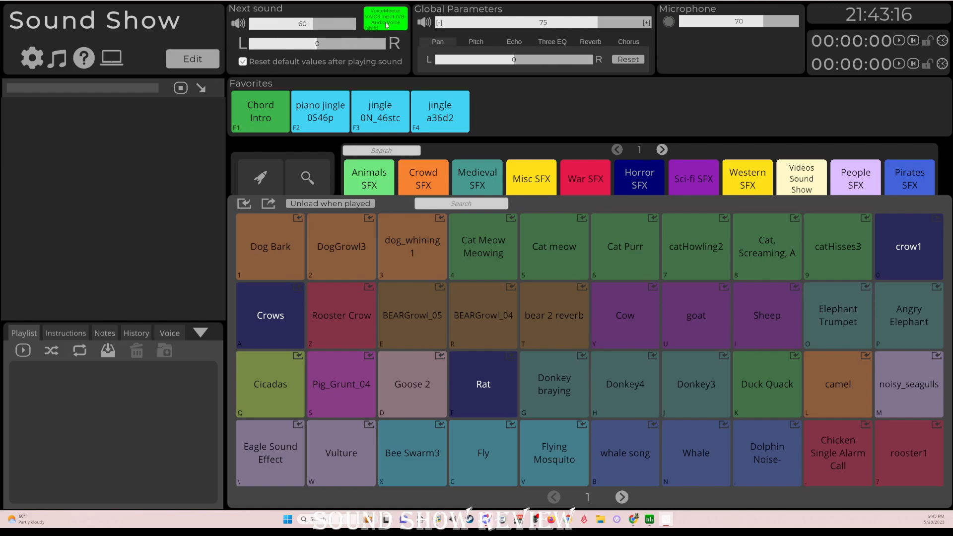
pyautogui.click(390, 9)
pyautogui.click(390, 8)
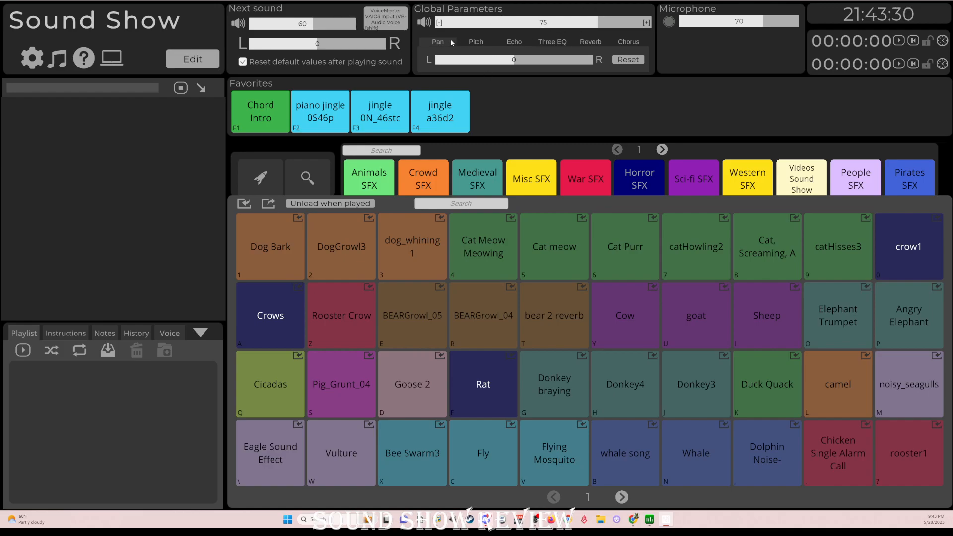
# Examine the Pitch, Echo, Three EQ and Reverb controls in the global parameters and return to Pan.
pyautogui.click(479, 43)
pyautogui.click(516, 43)
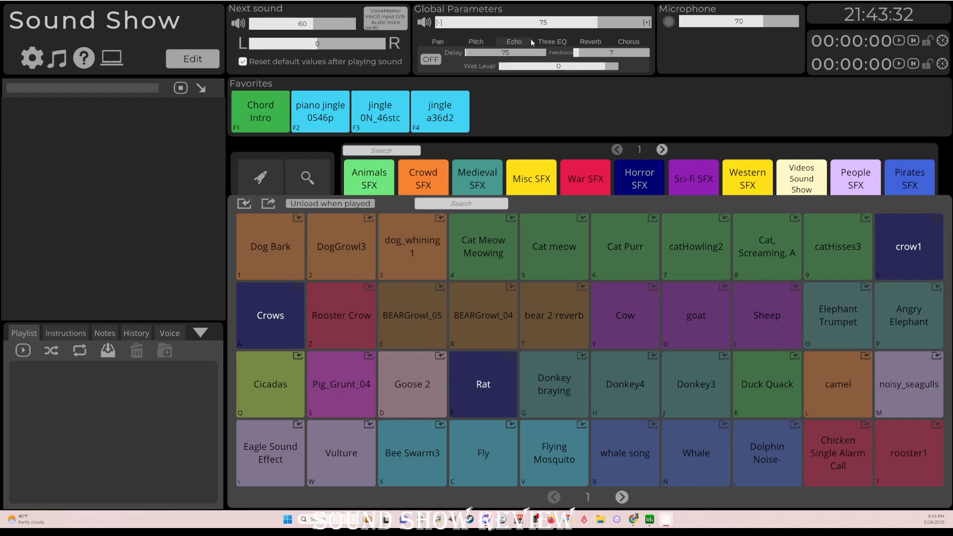
pyautogui.click(552, 42)
pyautogui.click(598, 42)
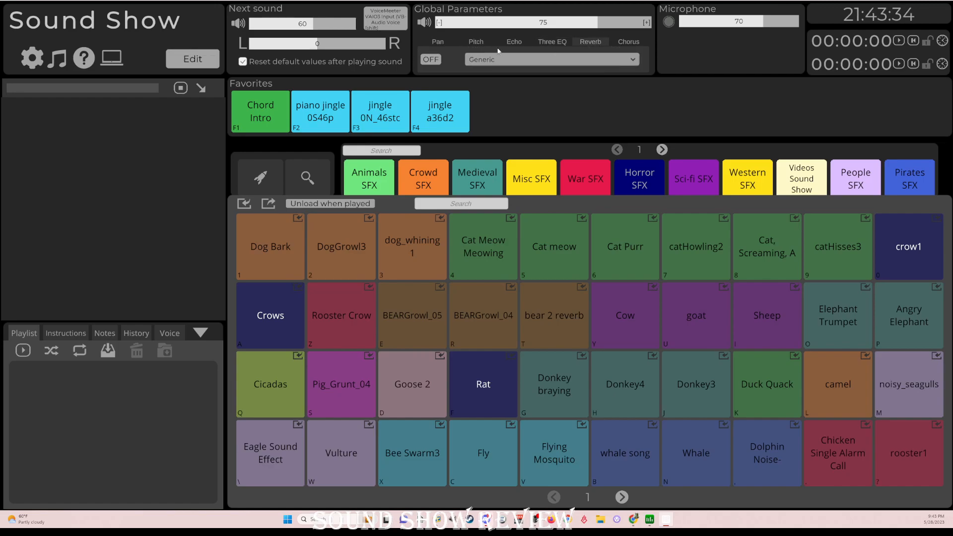
pyautogui.click(438, 42)
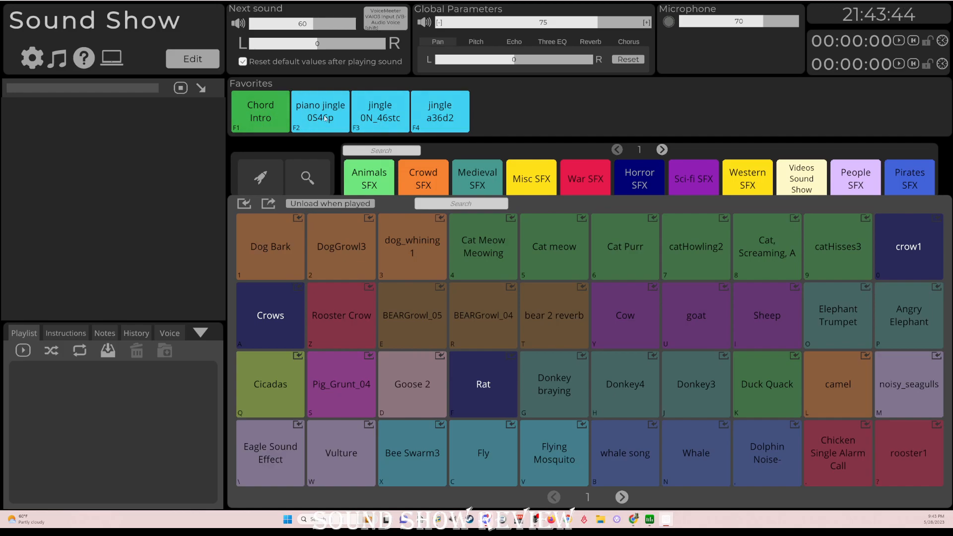
# Turn on edit mode and check the second page of animal sounds before returning to the first.
pyautogui.click(190, 63)
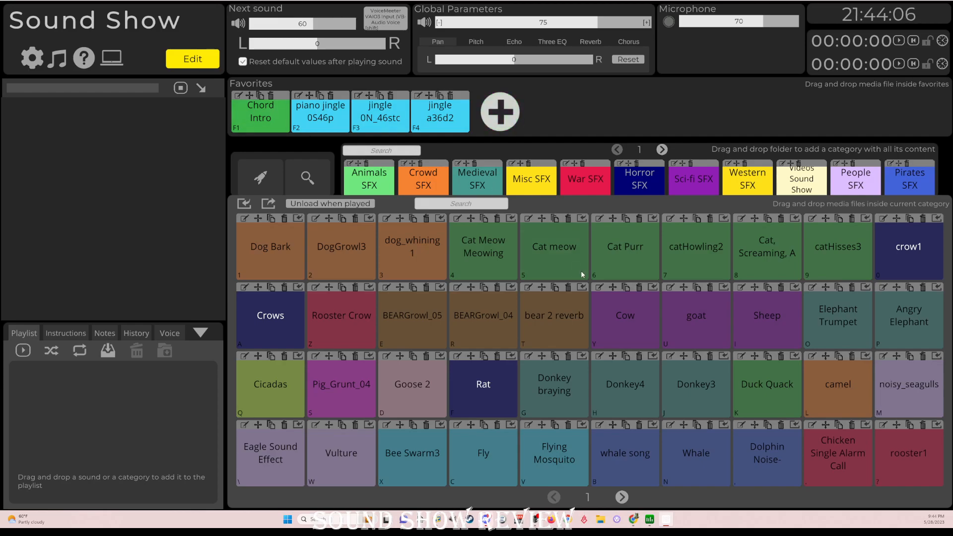
pyautogui.click(622, 497)
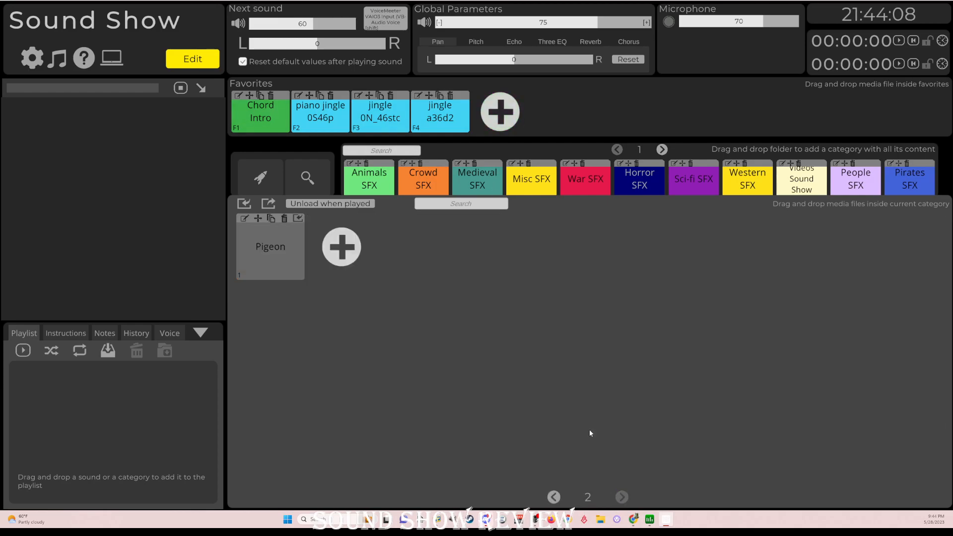
pyautogui.click(554, 497)
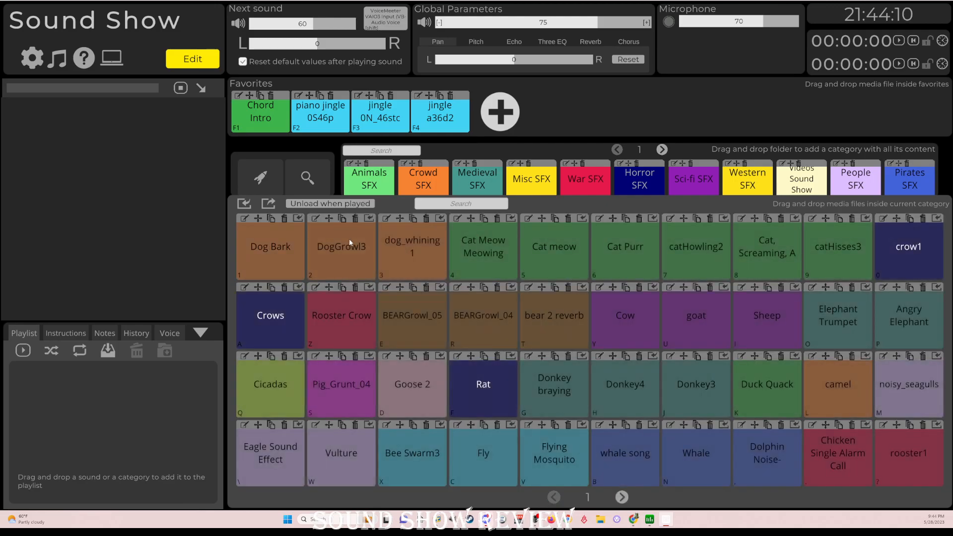
# Examine the element types available for a new favorite and close the chooser without adding one.
pyautogui.click(499, 115)
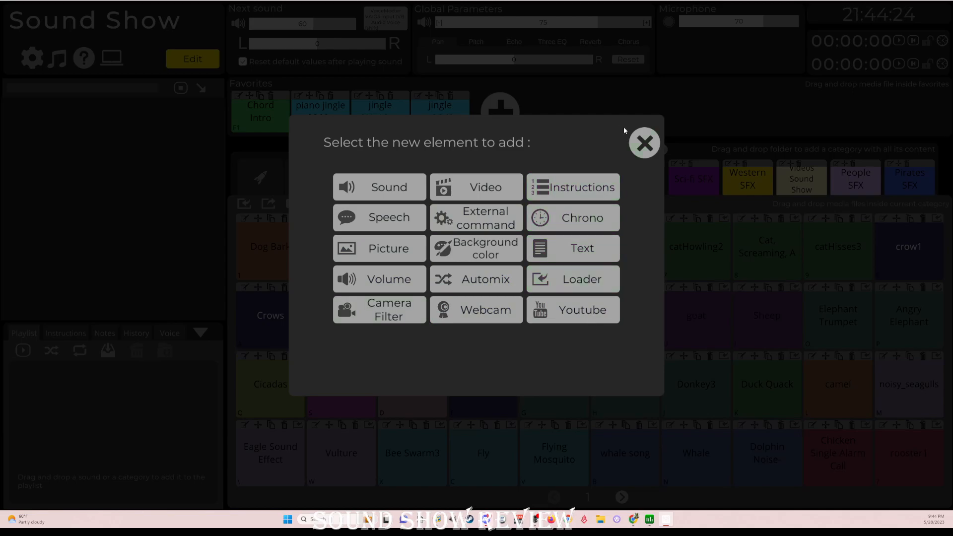
pyautogui.click(653, 147)
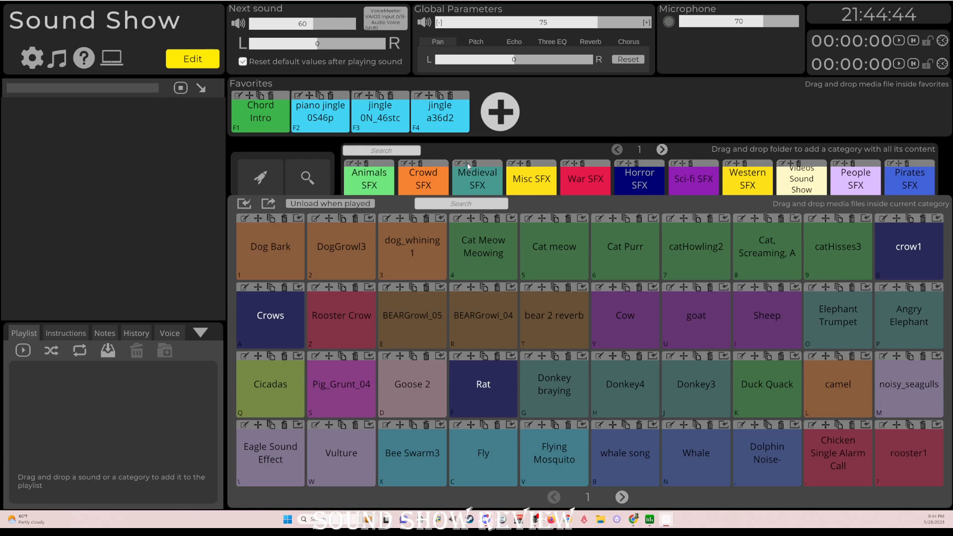
# Move the Medieval SFX category to the first position, ahead of Animals SFX, and review its category settings.
pyautogui.moveTo(467, 167); pyautogui.dragTo(357, 175)
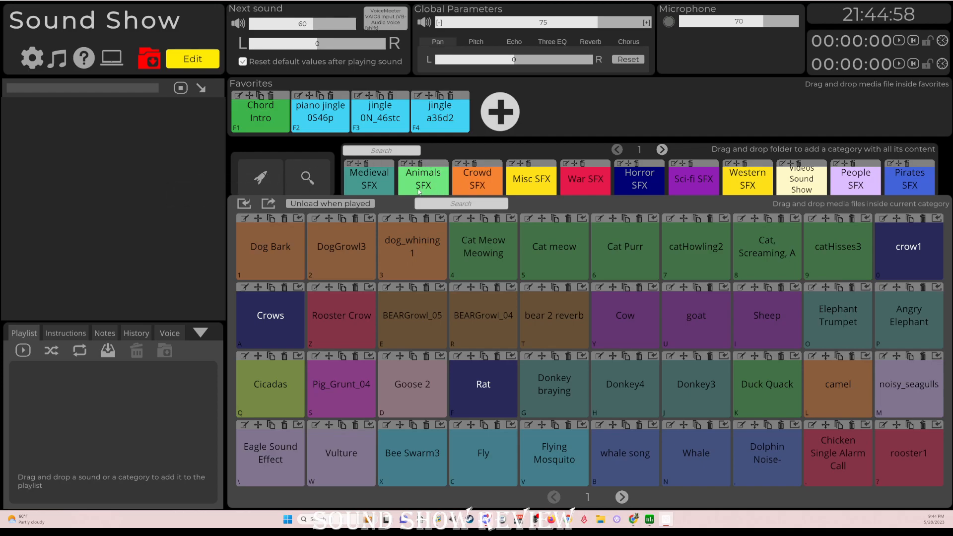
pyautogui.click(350, 166)
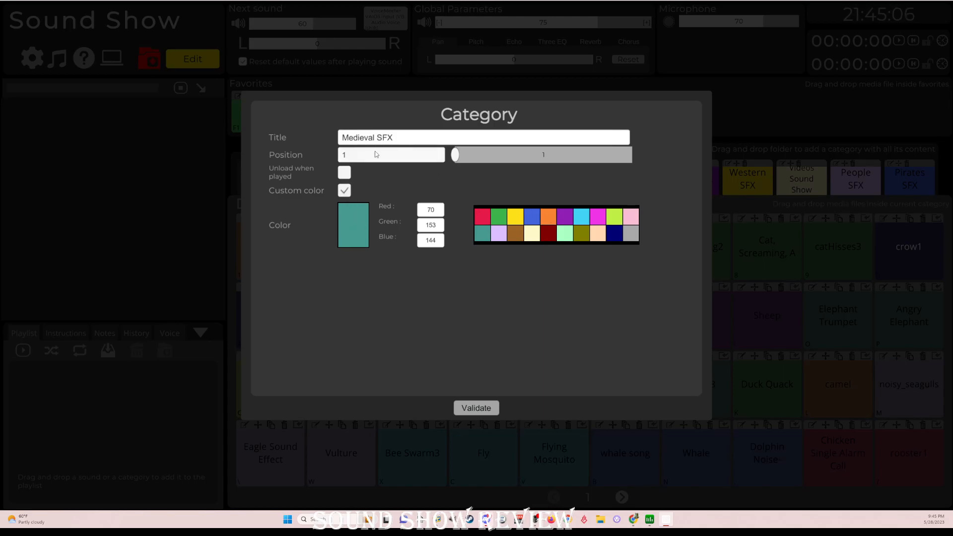
pyautogui.click(476, 408)
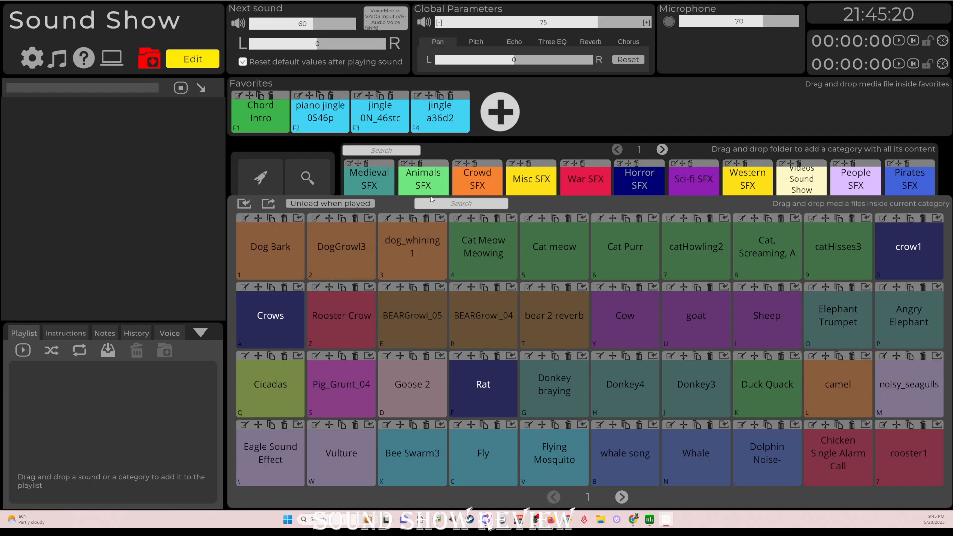
# Browse past the Crowd SFX and War SFX categories to Magic SFX on the second category page and load all its sounds.
pyautogui.click(483, 185)
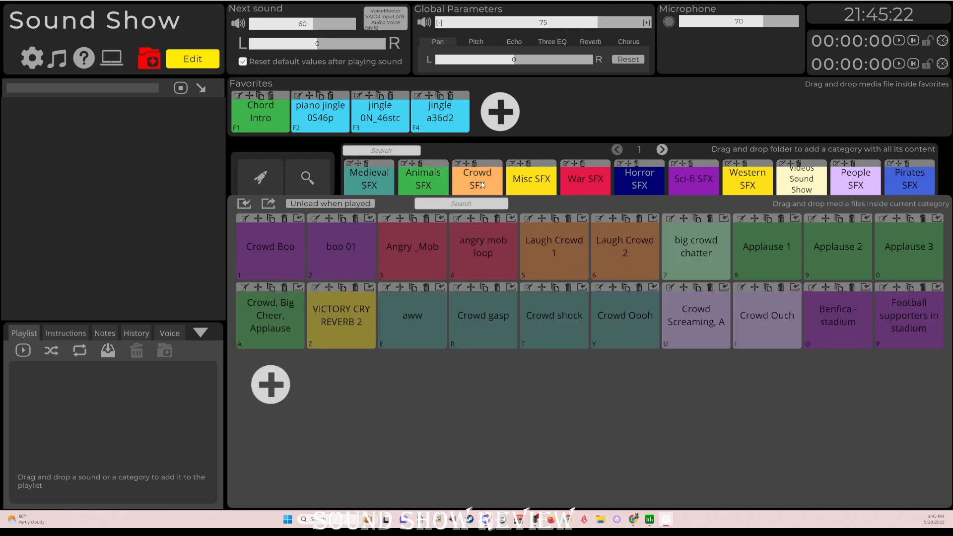
pyautogui.click(591, 188)
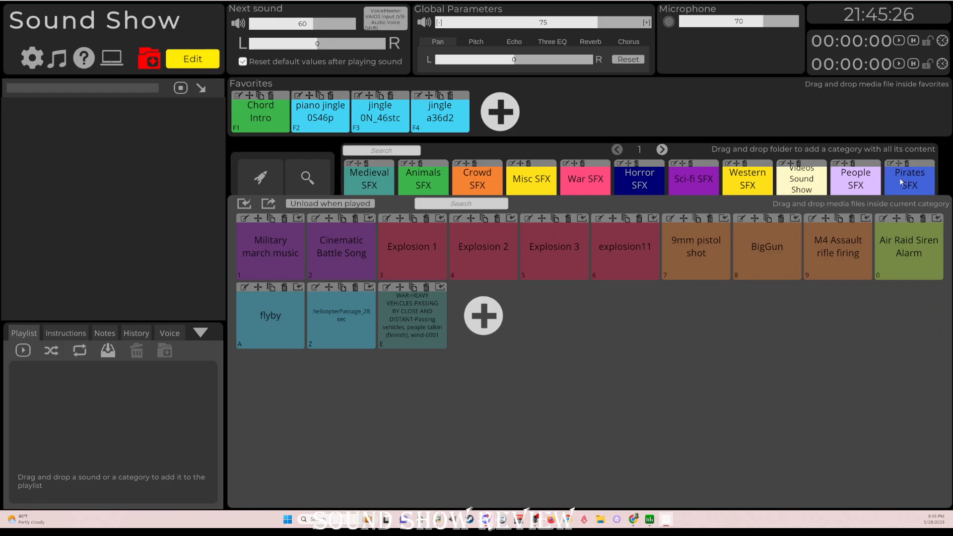
pyautogui.click(662, 150)
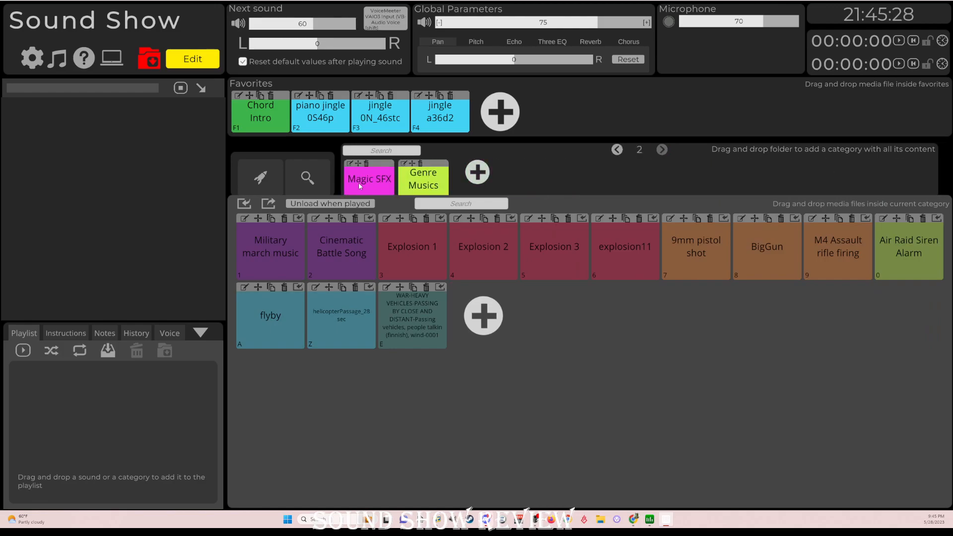
pyautogui.click(434, 182)
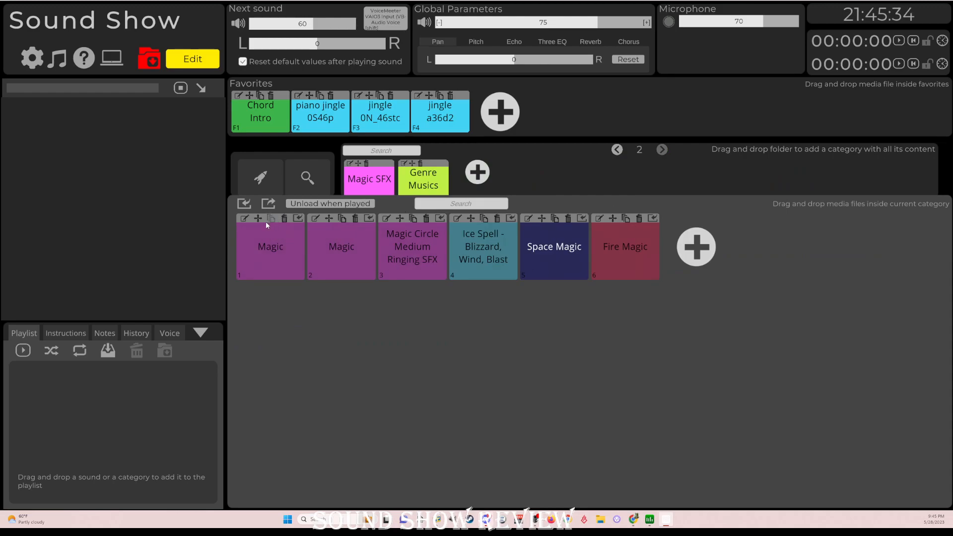
pyautogui.click(243, 205)
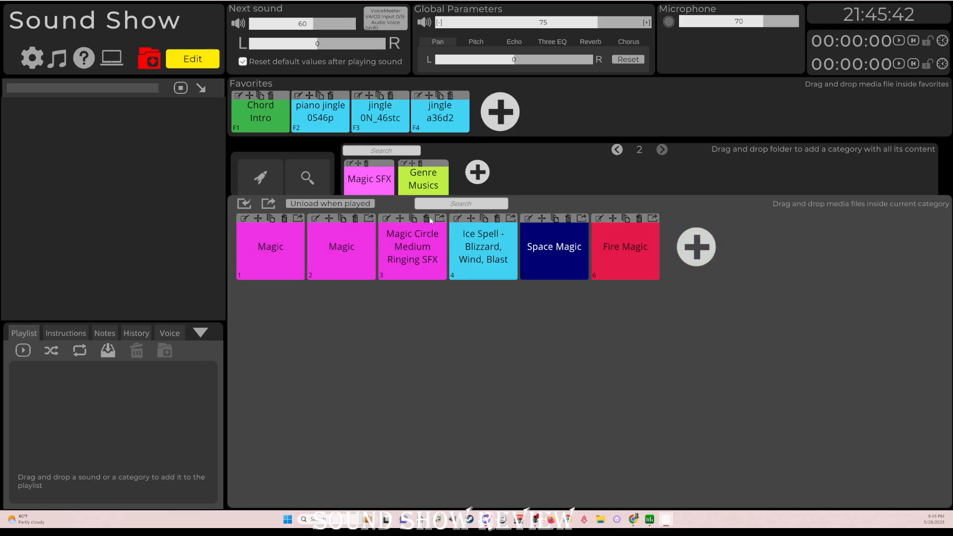
# Add the tag "Oneshot" to the first Magic sound, keeping it in the Magic SFX category.
pyautogui.click(243, 219)
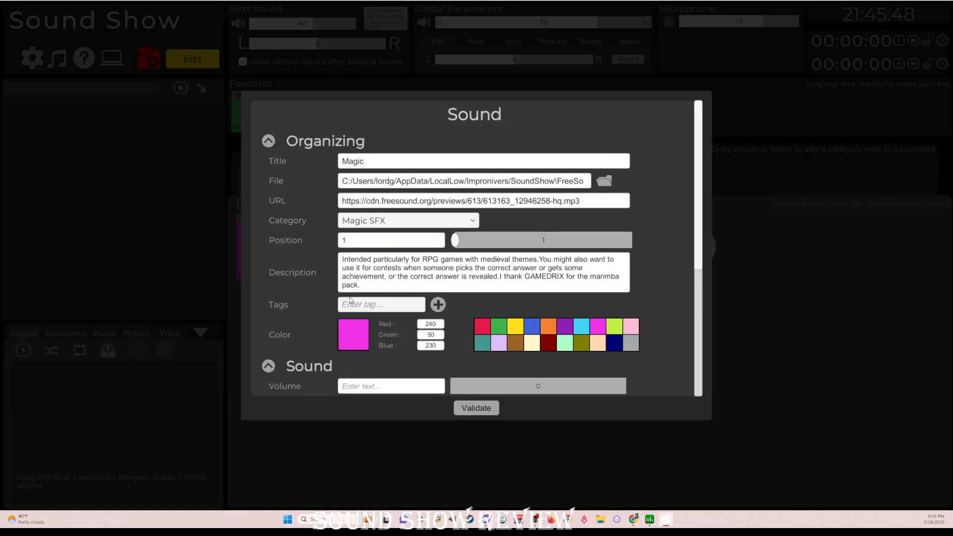
pyautogui.click(472, 224)
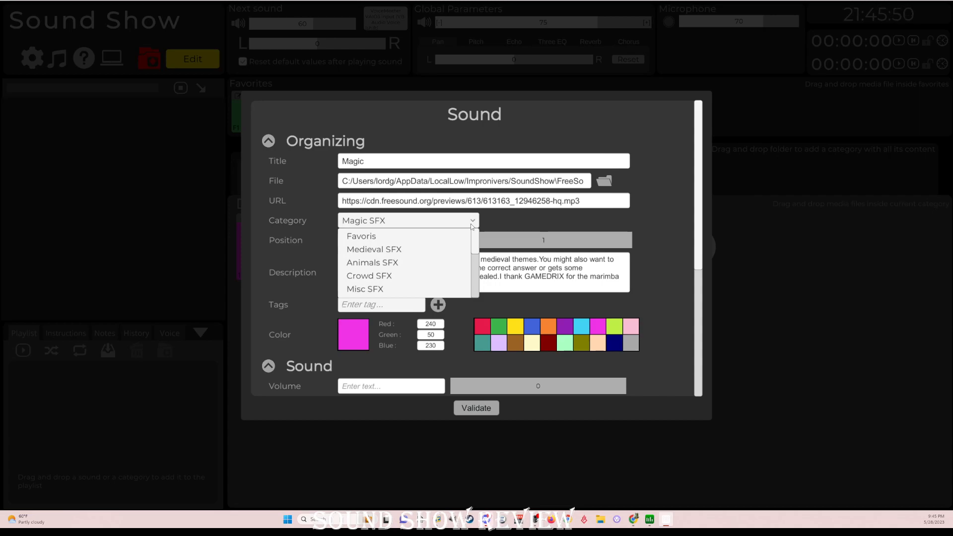
pyautogui.click(471, 225)
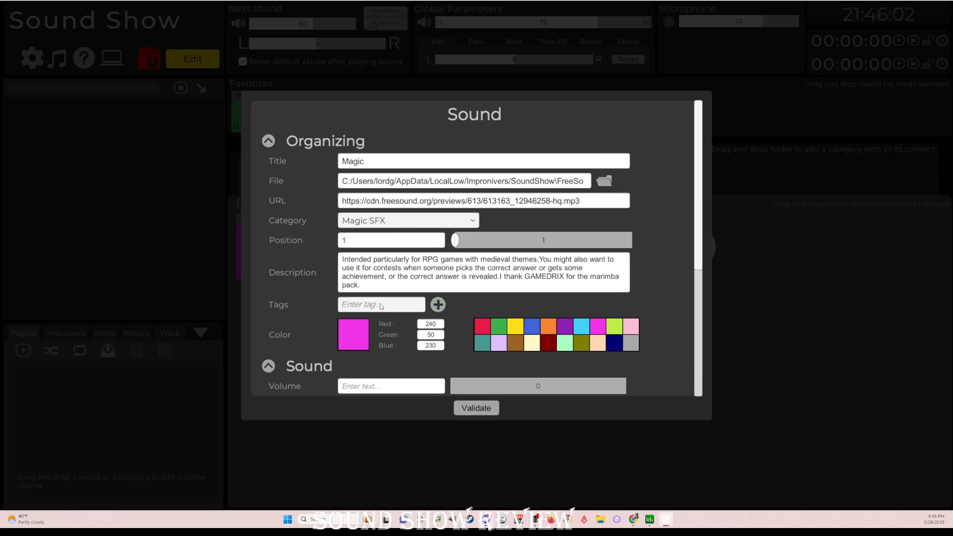
pyautogui.write('Oneshot')
pyautogui.click(438, 304)
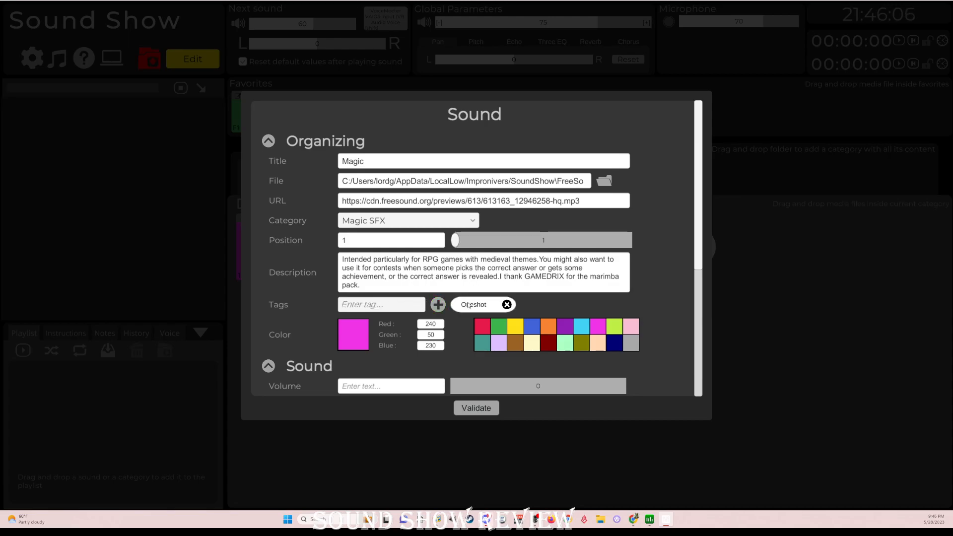
pyautogui.click(470, 408)
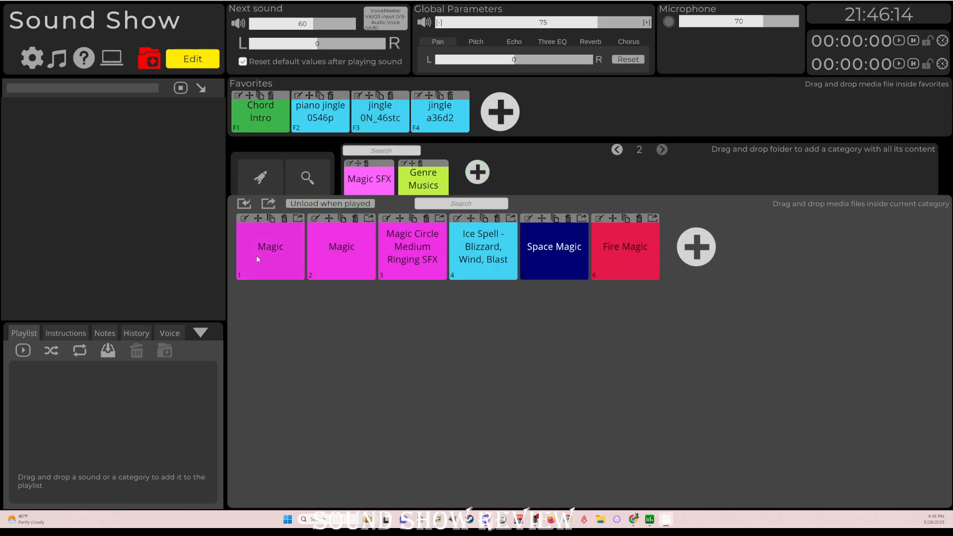
# Play the first Magic sound and try its loop toggle in the player.
pyautogui.moveTo(272, 247)
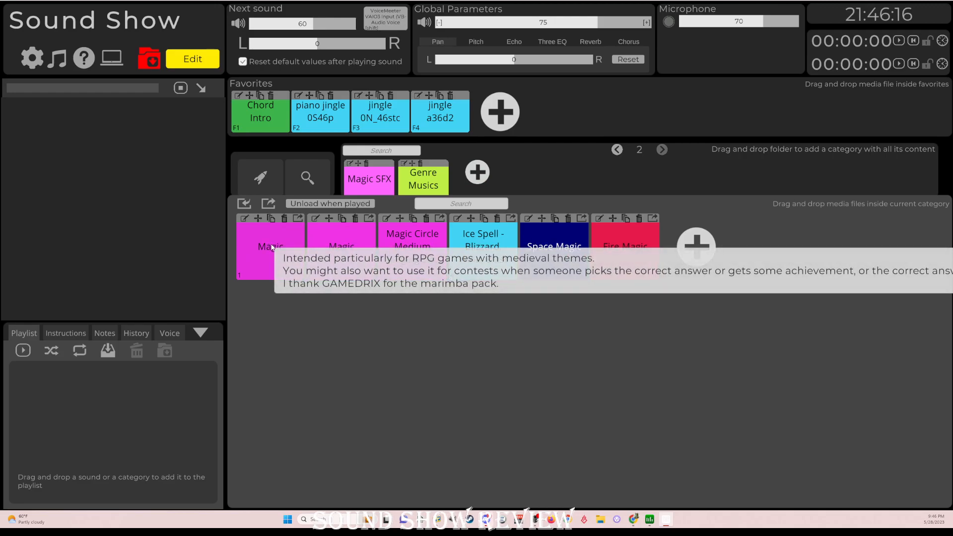
pyautogui.click(272, 248)
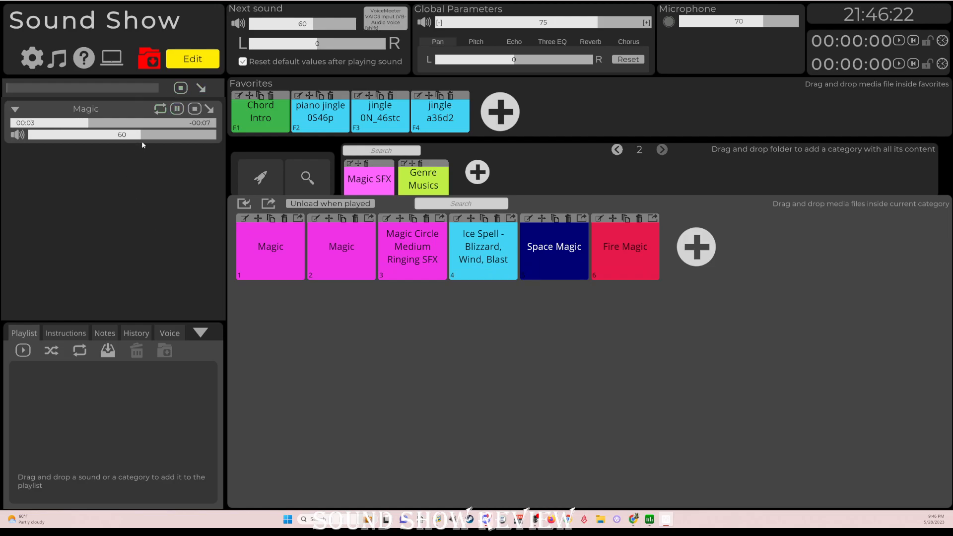
pyautogui.click(160, 110)
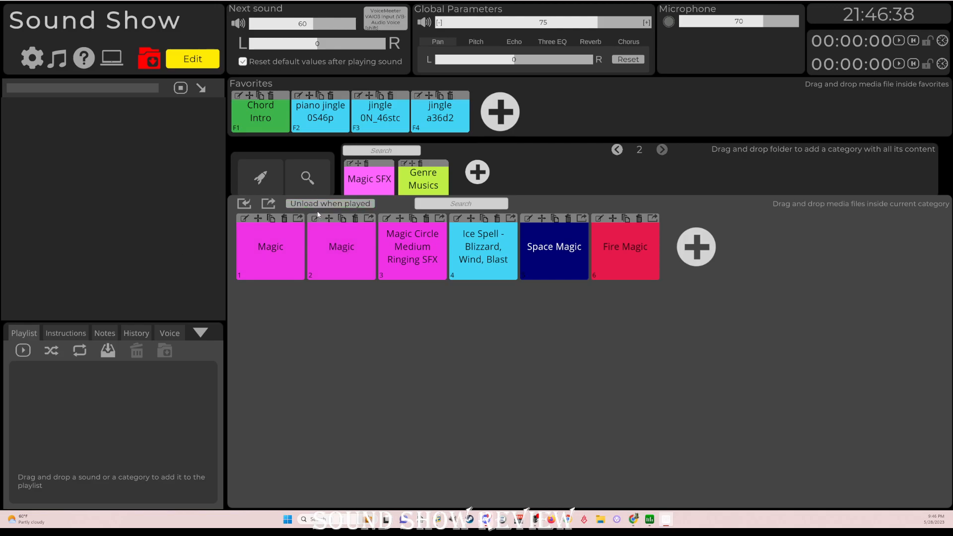
# Examine the first Magic sound's settings from Organizing down to Copyrights, expanding the Start and stop and Test button sections.
pyautogui.click(244, 218)
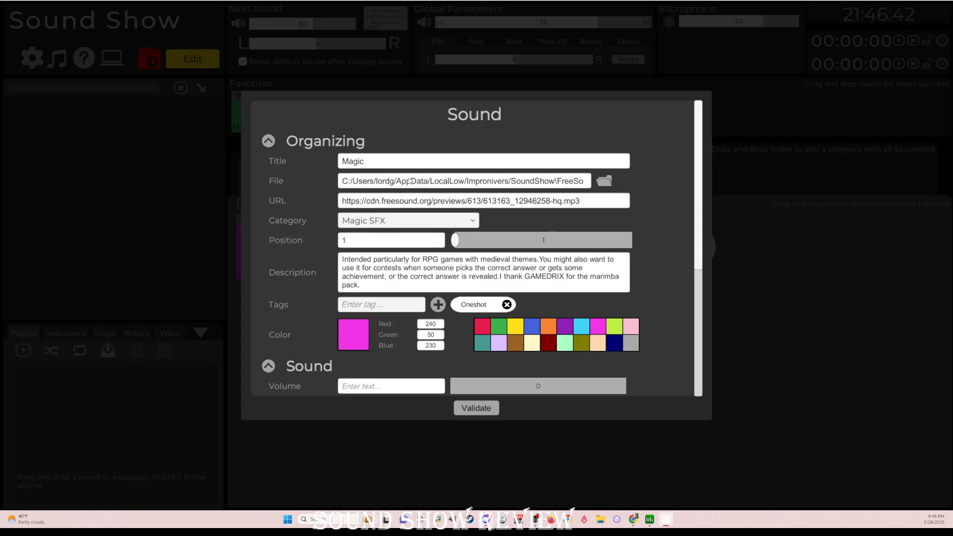
pyautogui.scroll(-1, 411, 181)
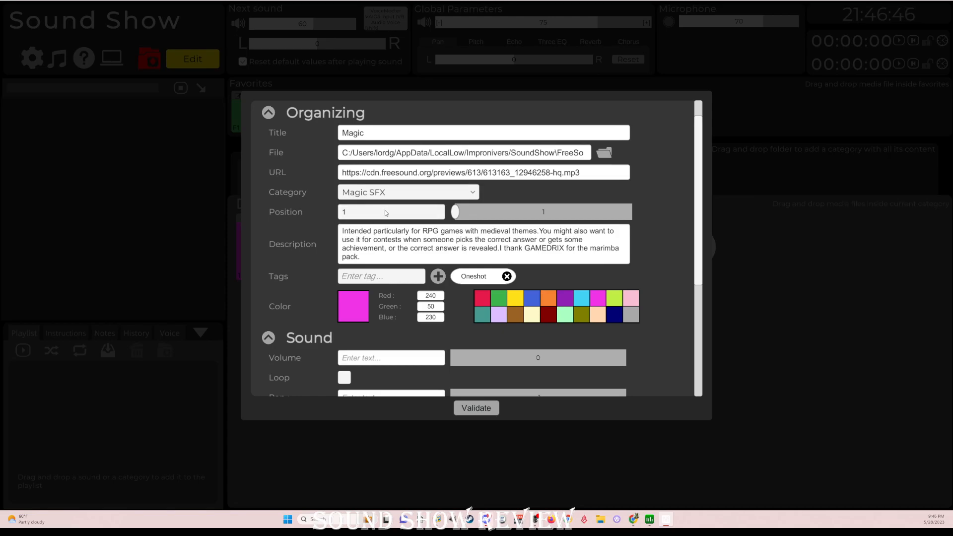
pyautogui.scroll(-2, 386, 213)
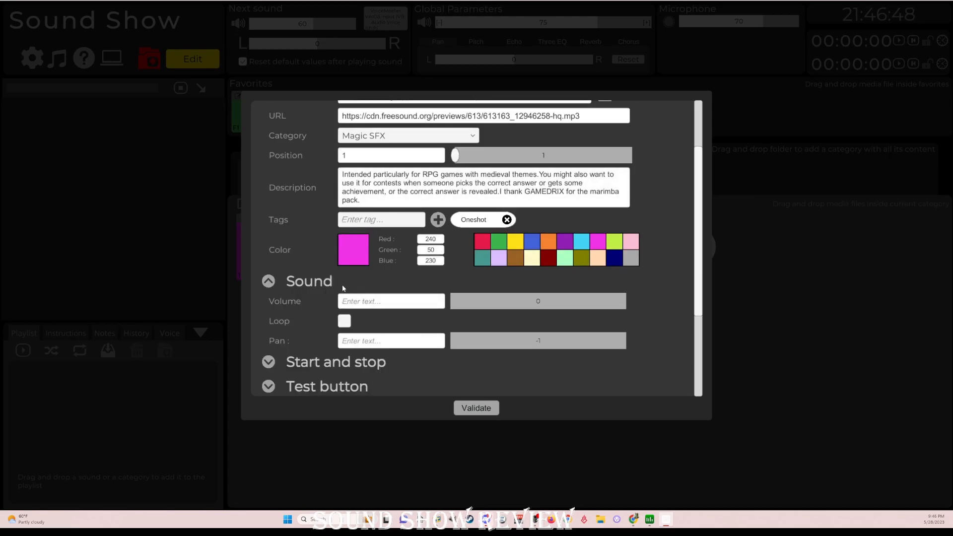
pyautogui.scroll(-1, 343, 288)
pyautogui.scroll(-1, 368, 293)
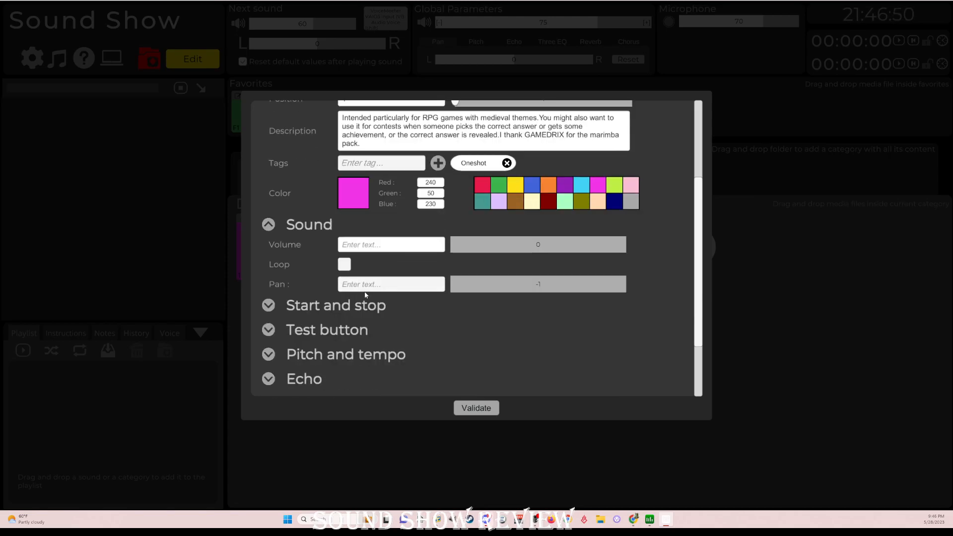
pyautogui.scroll(5, 394, 297)
pyautogui.scroll(-8, 412, 304)
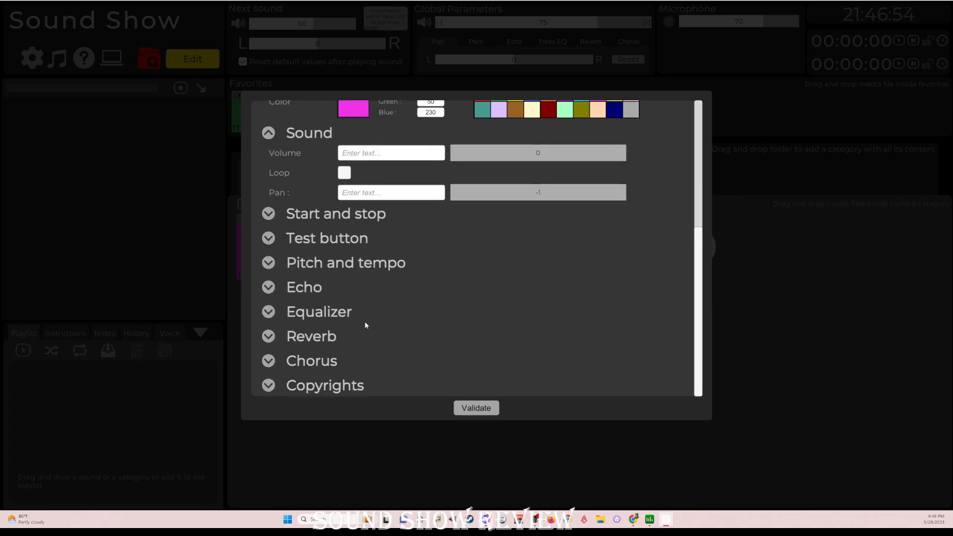
pyautogui.scroll(1, 368, 337)
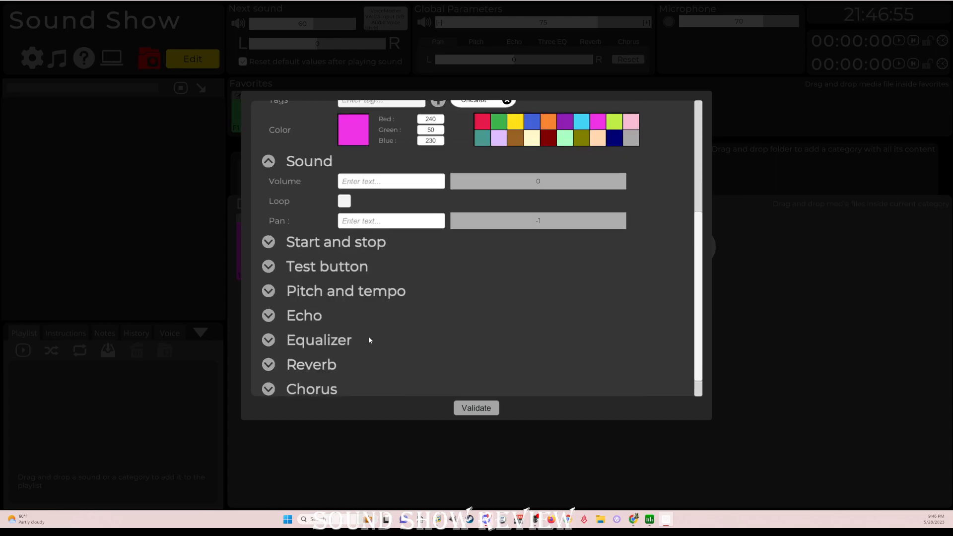
pyautogui.click(279, 247)
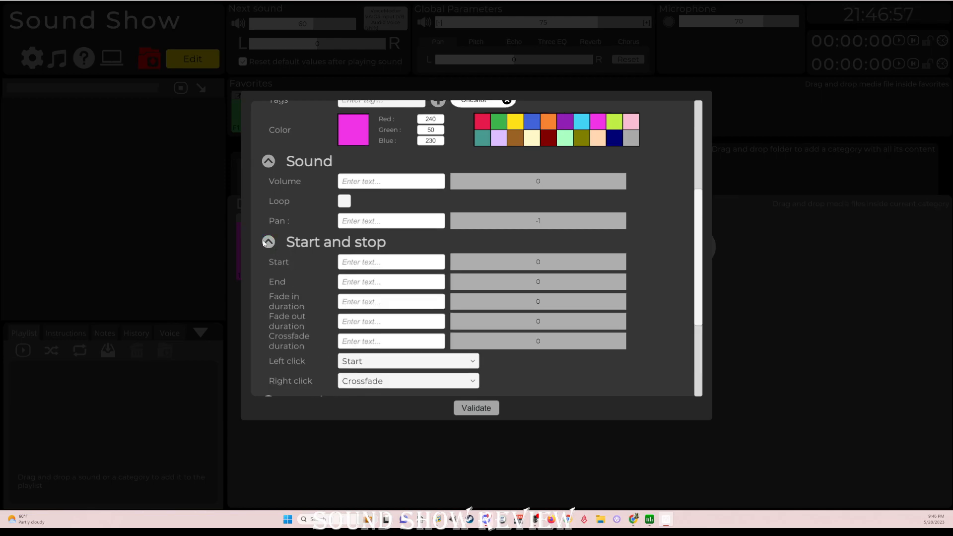
pyautogui.click(265, 242)
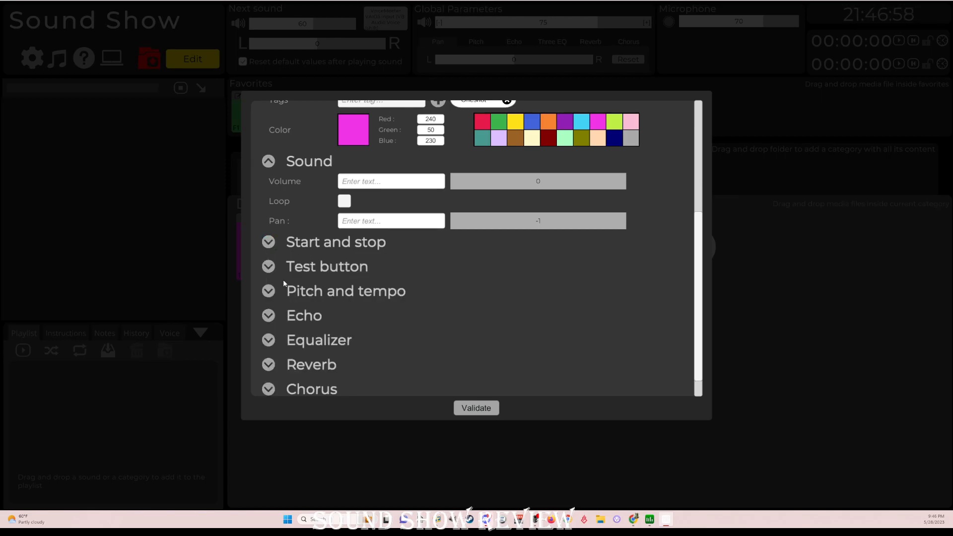
pyautogui.click(270, 267)
pyautogui.click(268, 268)
pyautogui.scroll(5, 478, 282)
pyautogui.click(476, 408)
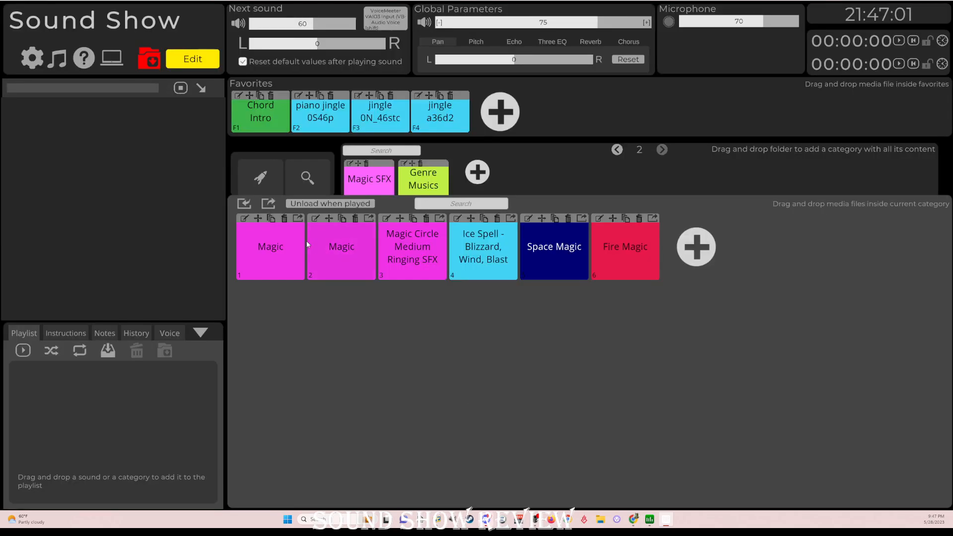
# Enable Loop in the first Magic sound's settings and save the change.
pyautogui.click(244, 220)
pyautogui.scroll(-3, 371, 229)
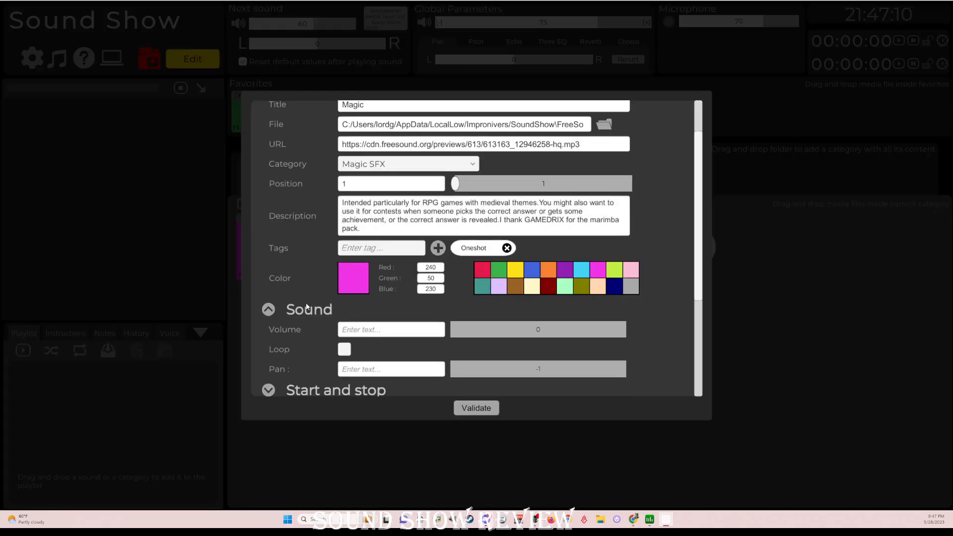
pyautogui.scroll(-1, 298, 310)
pyautogui.click(345, 293)
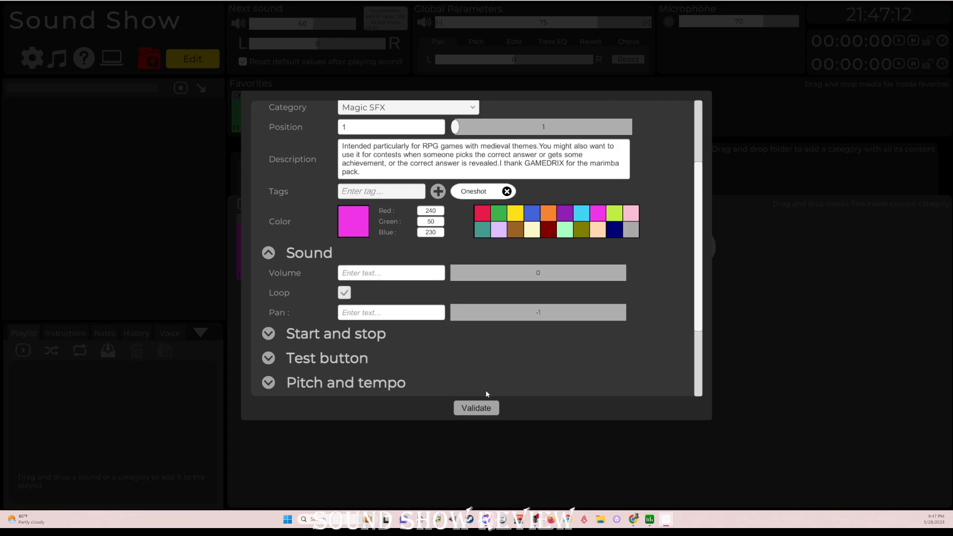
pyautogui.click(479, 408)
# Play the first Magic sound to check its looping, stop it and trigger it again.
pyautogui.click(263, 249)
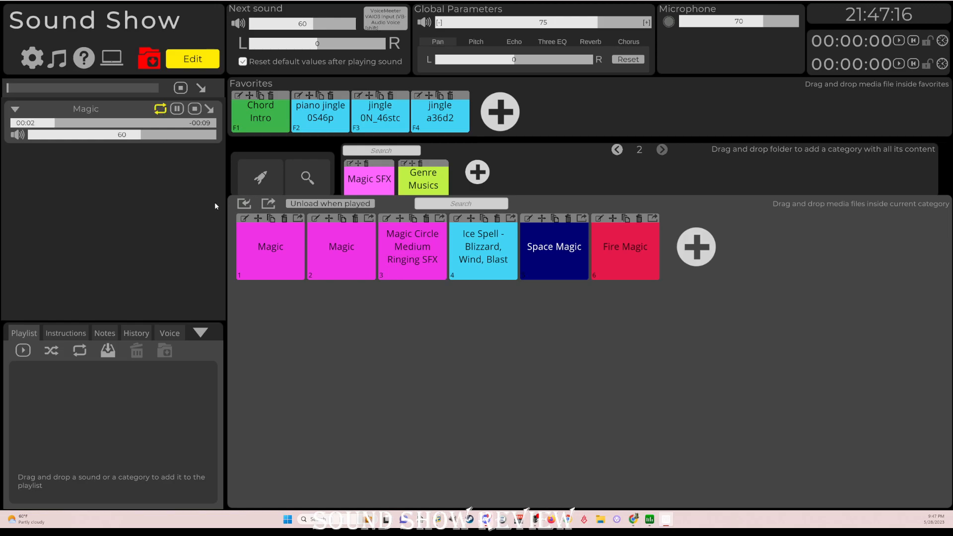
pyautogui.click(194, 109)
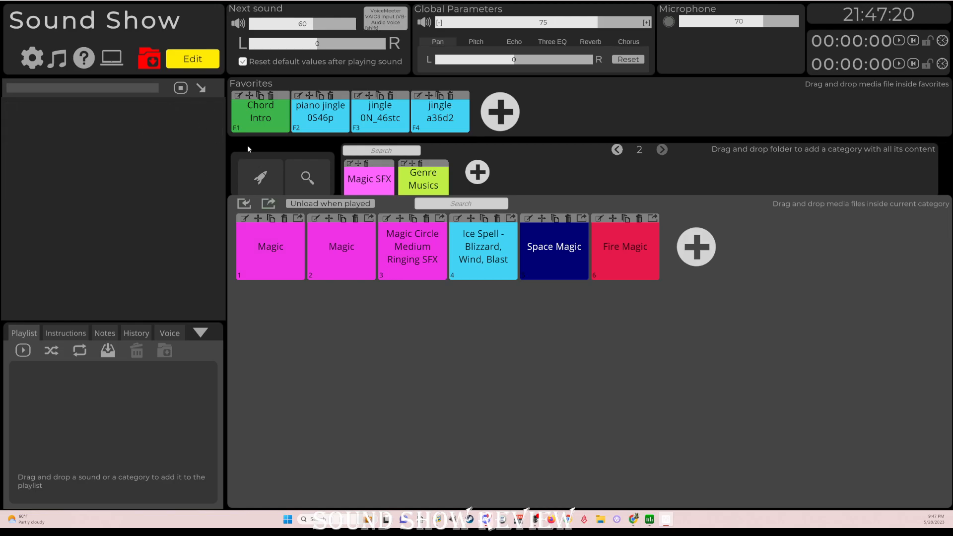
pyautogui.click(272, 246)
# Play the Space Magic sound from the Magic SFX category.
pyautogui.moveTo(546, 248)
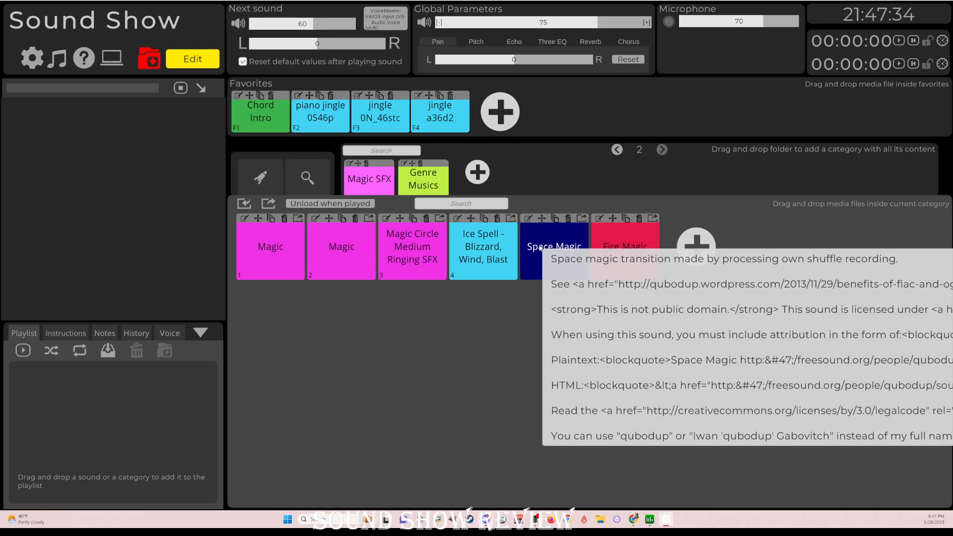
pyautogui.click(546, 247)
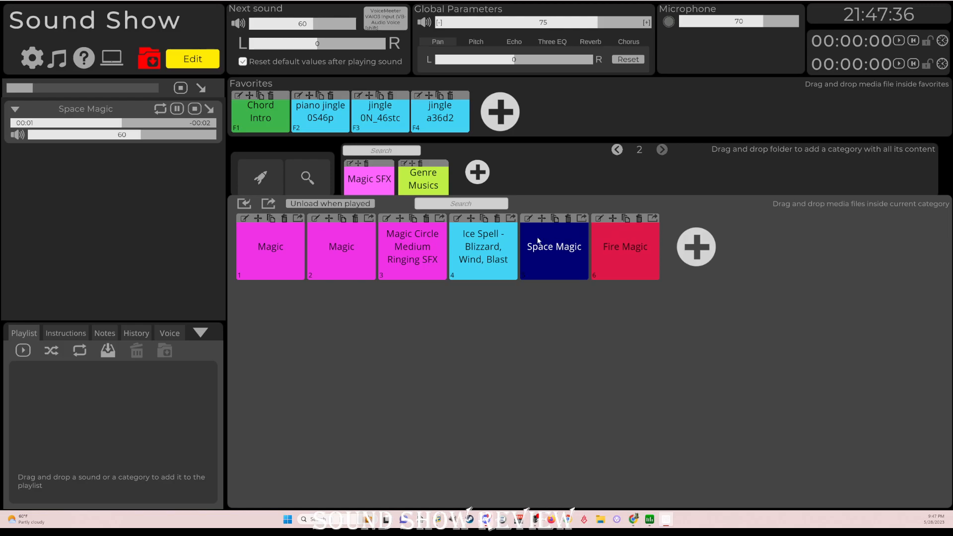
pyautogui.click(347, 203)
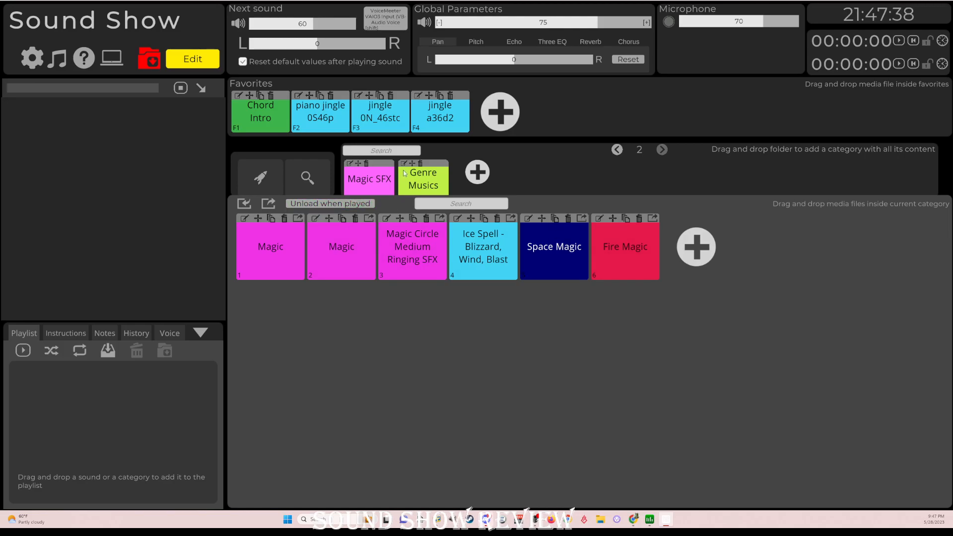
# Open the Medieval SFX category on the first category page and load its Bard melody sound.
pyautogui.click(617, 150)
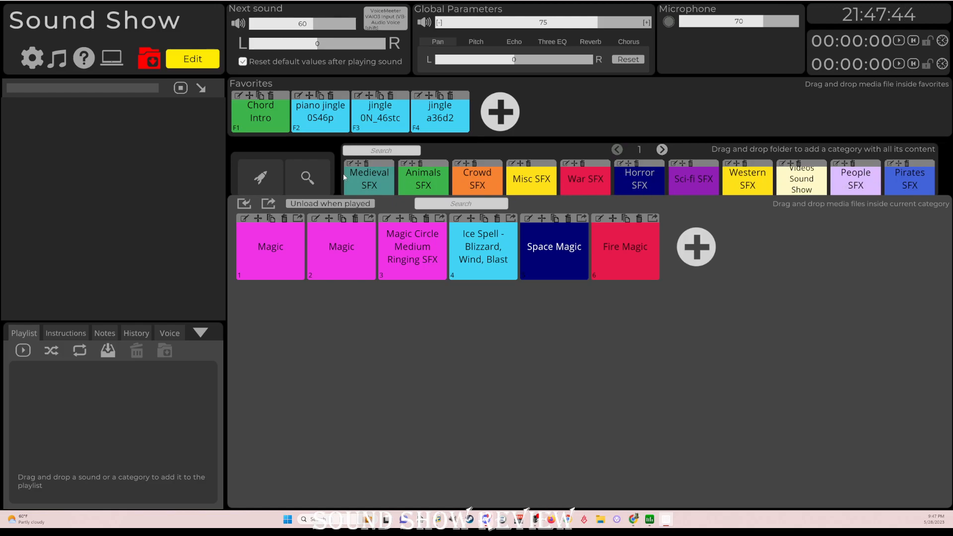
pyautogui.click(369, 179)
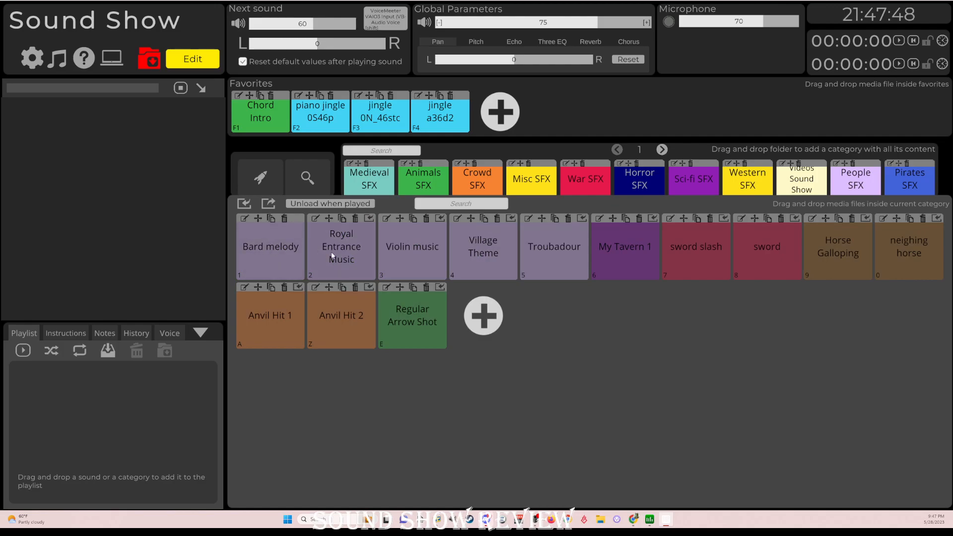
pyautogui.click(279, 249)
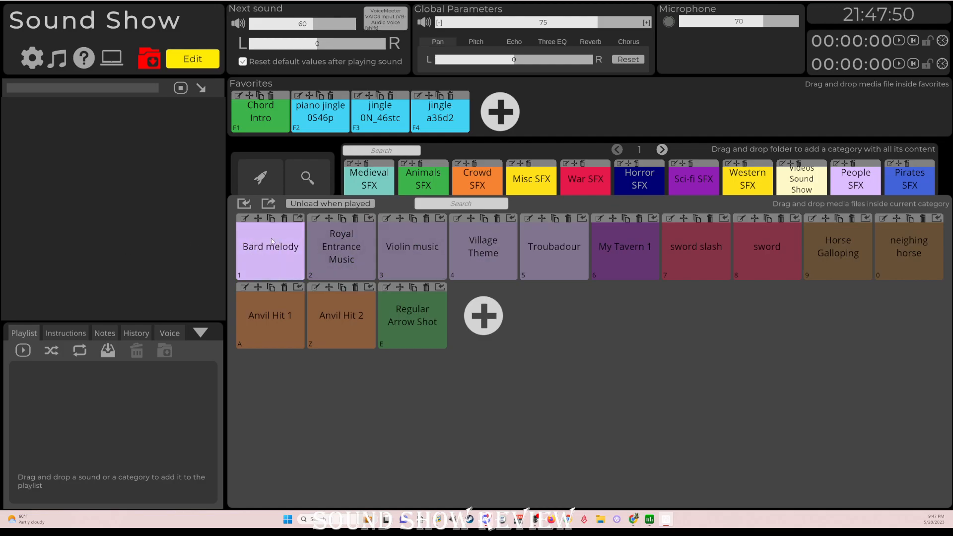
# Play the Bard melody and Violin music sounds, and unload all sounds of the Medieval SFX category.
pyautogui.click(269, 248)
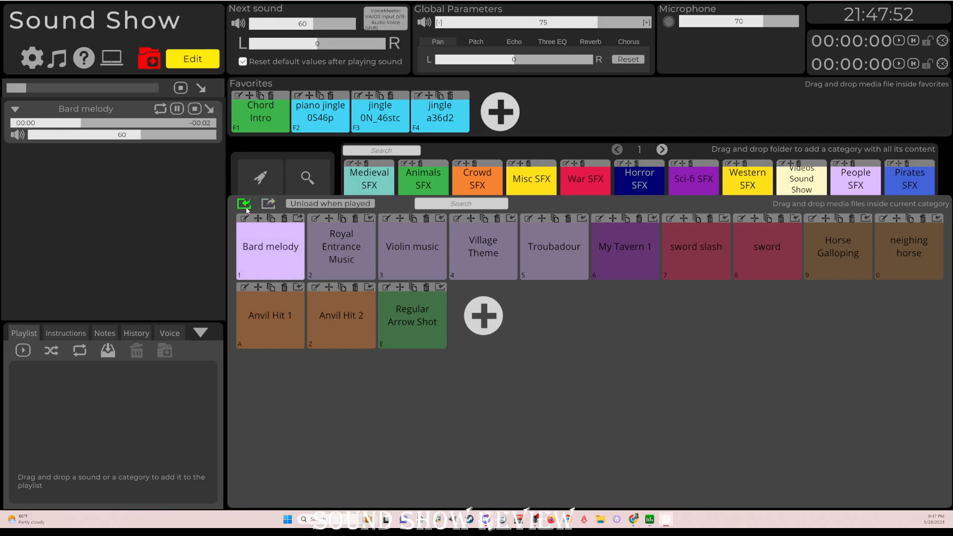
pyautogui.click(410, 244)
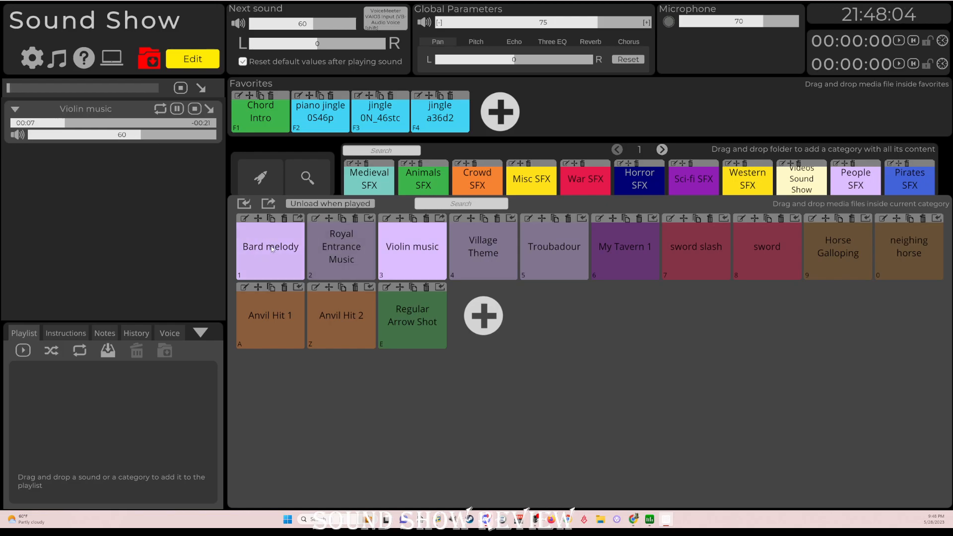
pyautogui.moveTo(271, 249)
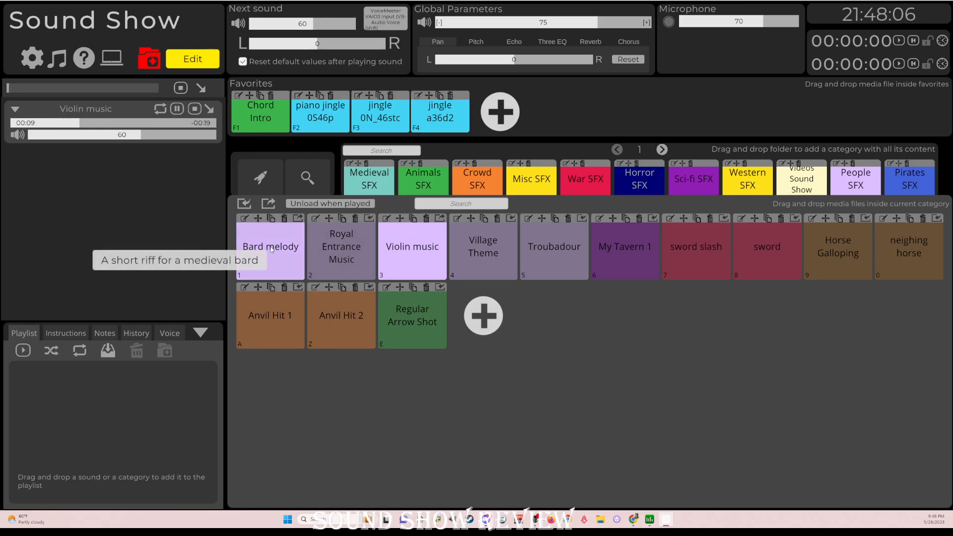
pyautogui.click(272, 249)
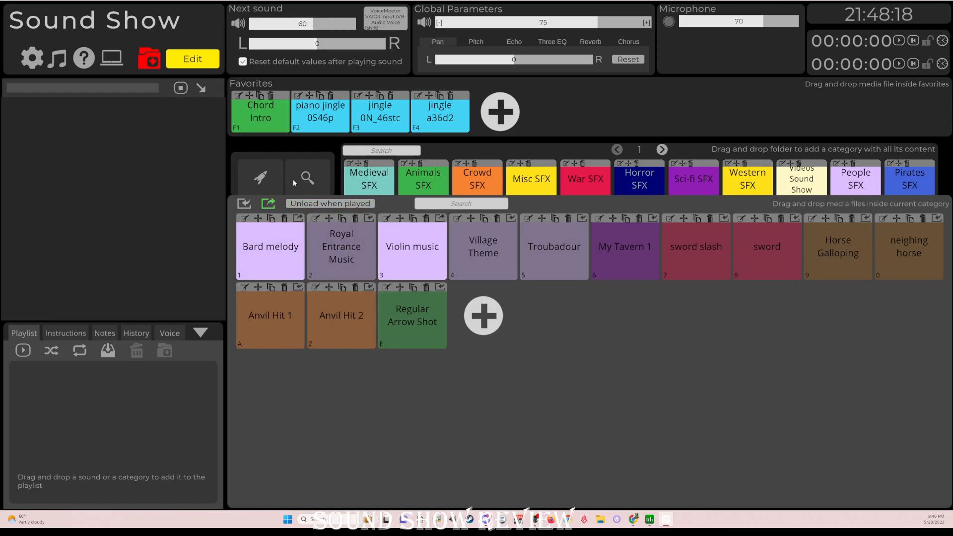
pyautogui.click(271, 207)
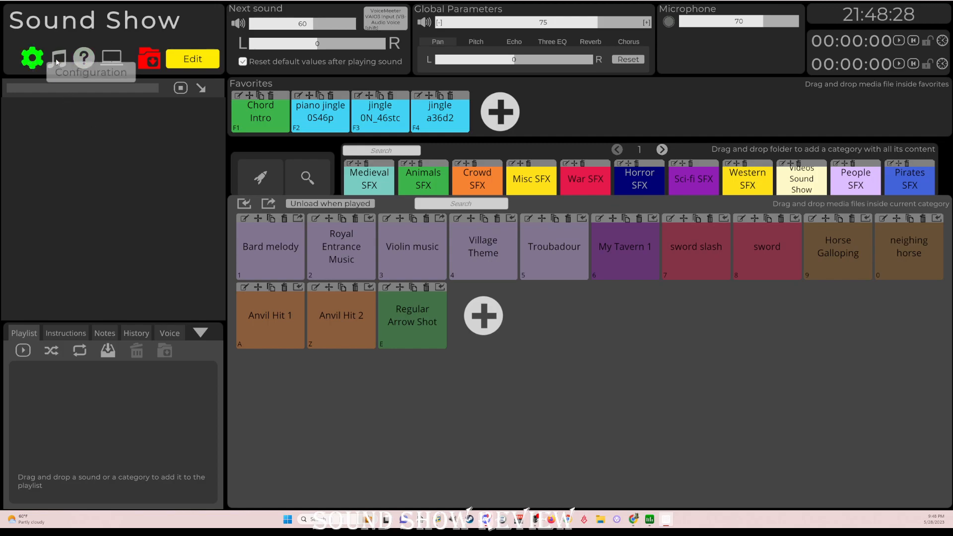
# Open the sound libraries settings and load the saved configuration newfile.json.
pyautogui.click(40, 59)
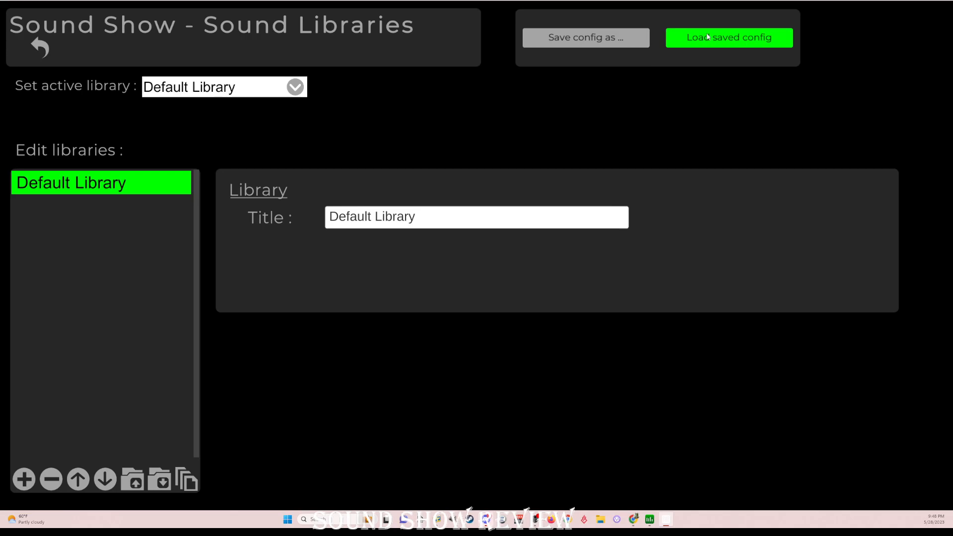
pyautogui.click(673, 35)
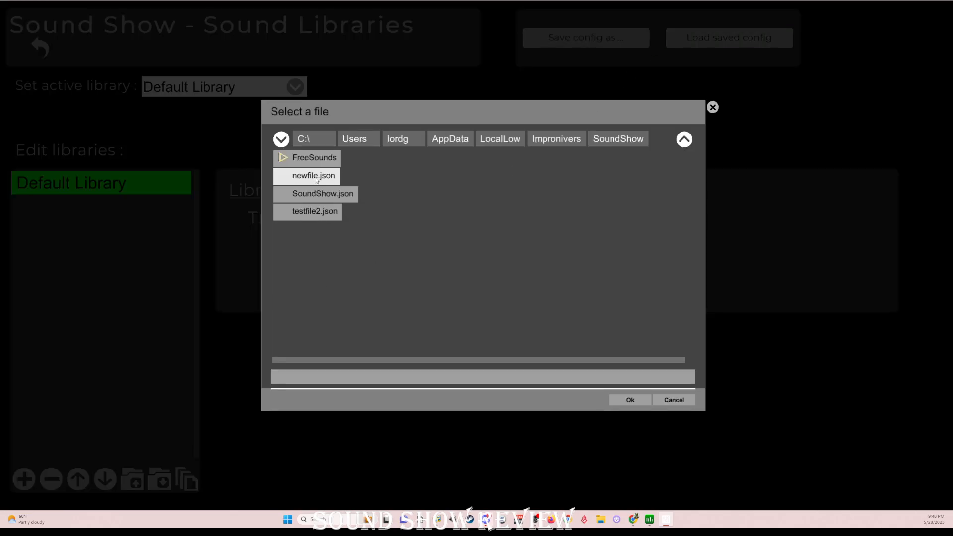
pyautogui.click(316, 177)
pyautogui.click(635, 398)
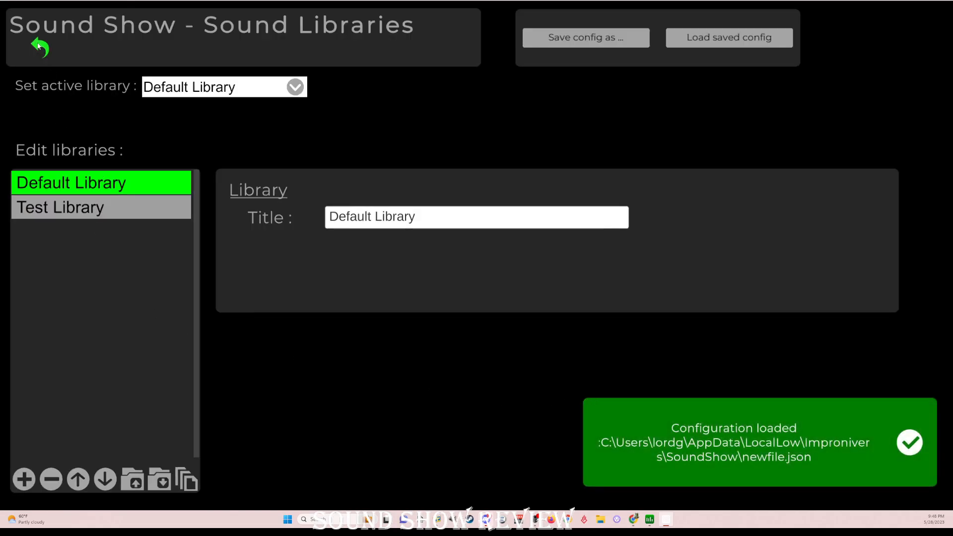
# Try to make Test Library the active library and return to the soundboard.
pyautogui.click(59, 207)
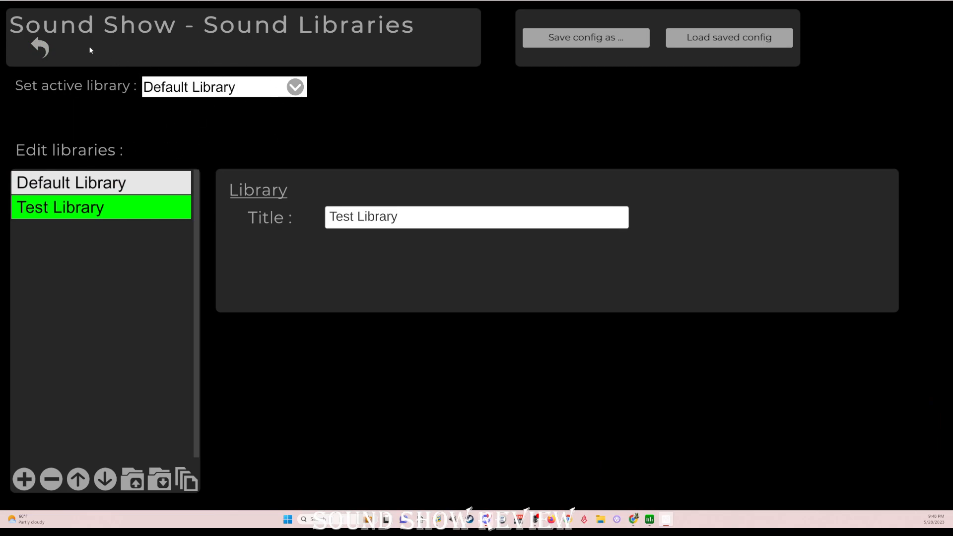
pyautogui.click(294, 88)
pyautogui.click(295, 87)
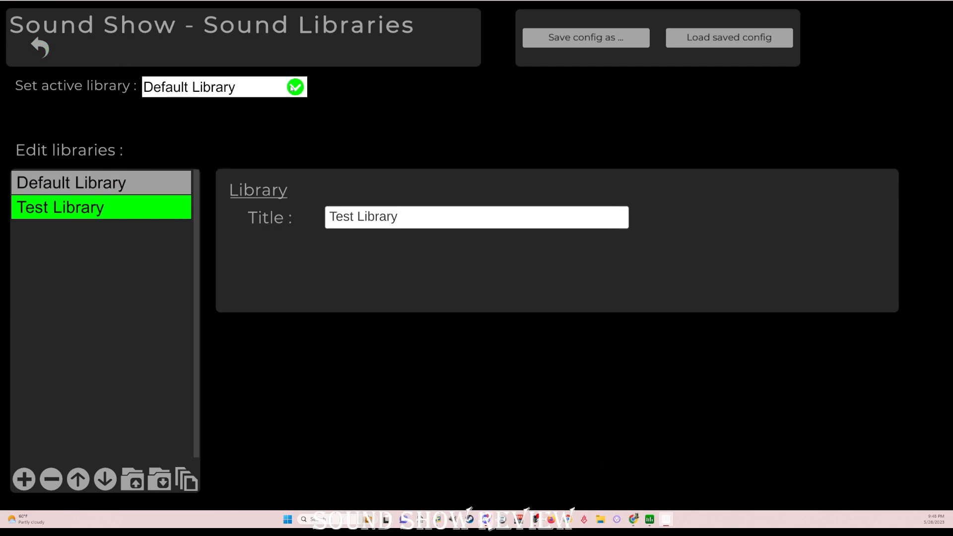
pyautogui.click(44, 50)
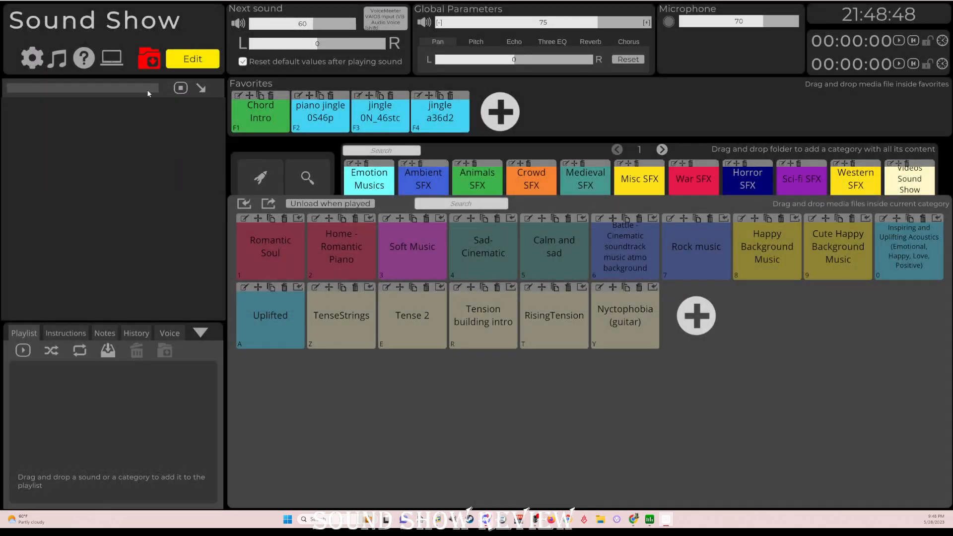
# Set Test Library as the active library in the sound libraries settings and return to the soundboard.
pyautogui.click(59, 58)
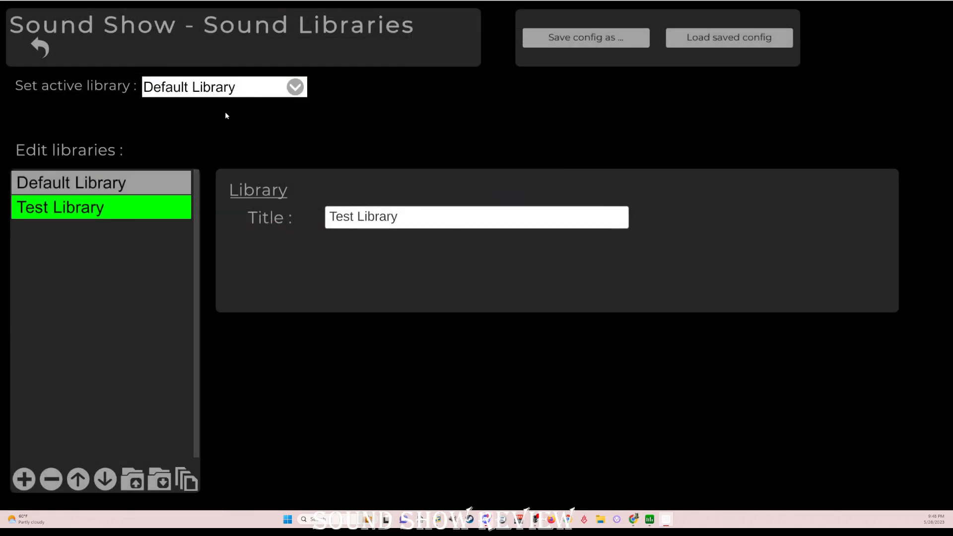
pyautogui.click(290, 87)
pyautogui.click(298, 127)
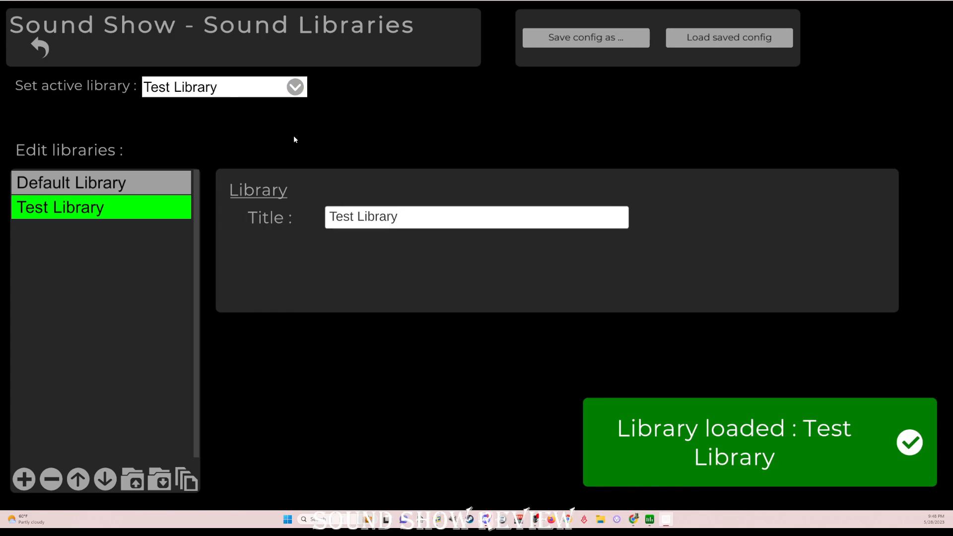
pyautogui.click(41, 47)
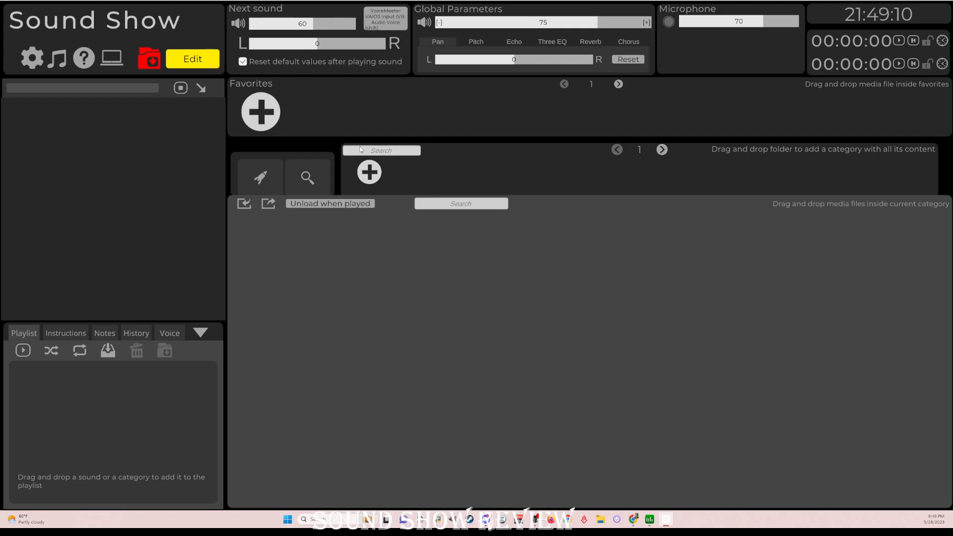
# Create an empty category titled "Chapter 1: Introduction" with the yellow color.
pyautogui.click(369, 172)
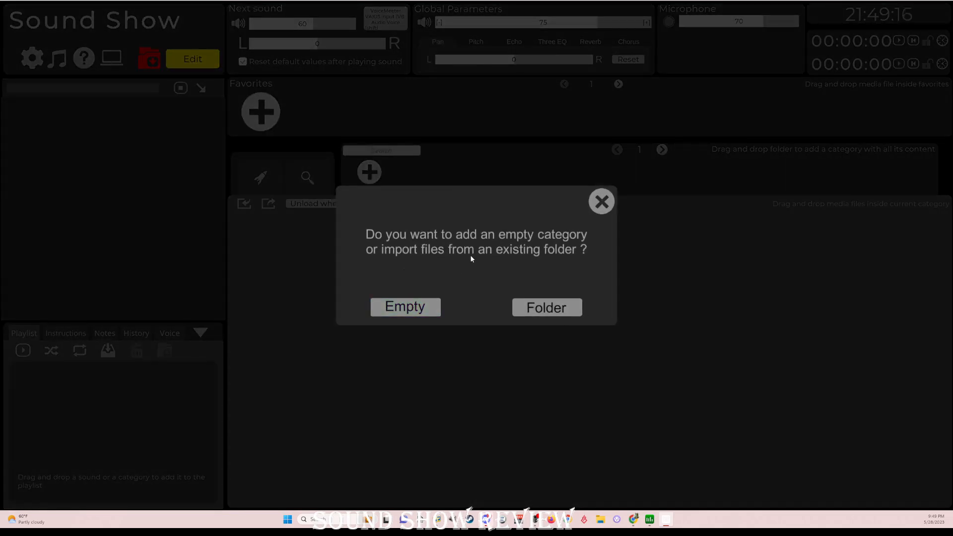
pyautogui.click(380, 307)
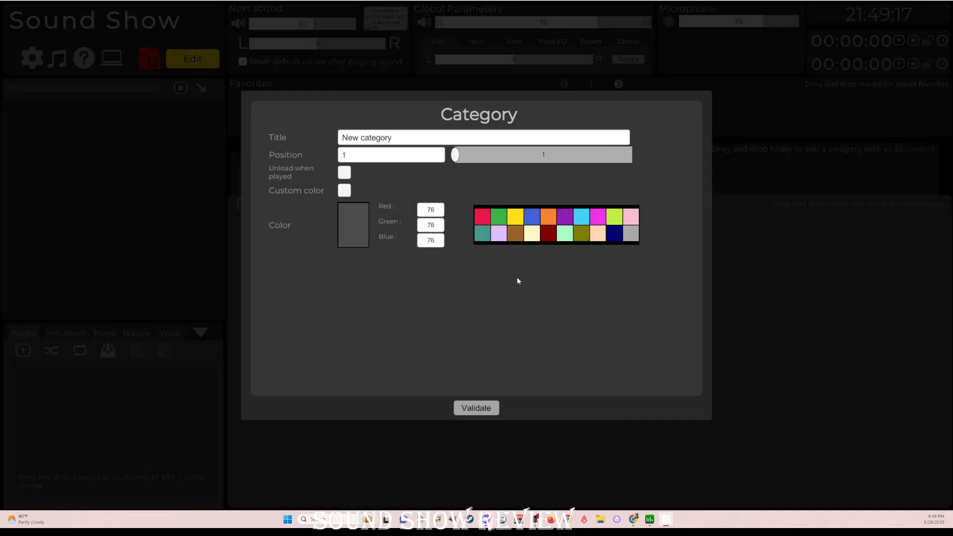
pyautogui.click(396, 139)
pyautogui.write('Introduction')
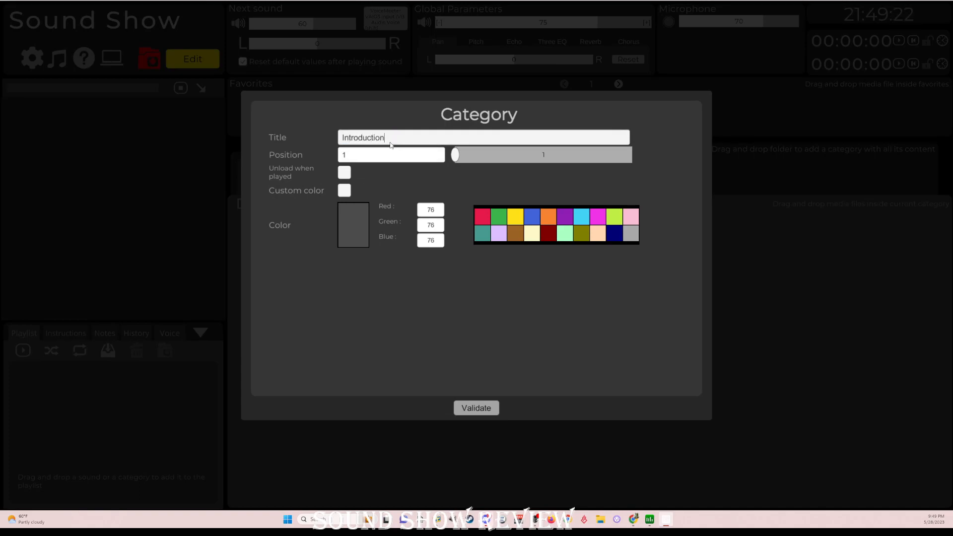
pyautogui.click(340, 138)
pyautogui.write('Chapter 1:')
pyautogui.click(514, 215)
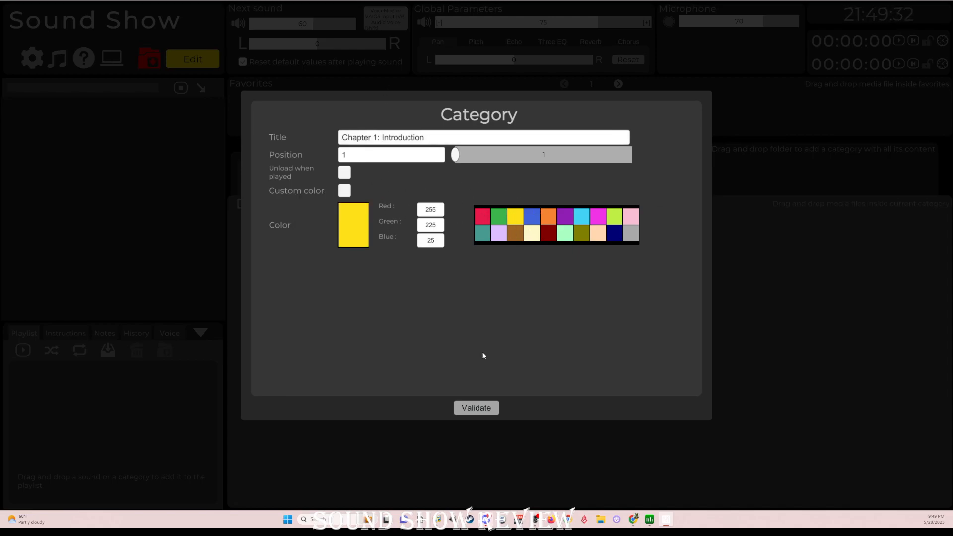
pyautogui.click(478, 408)
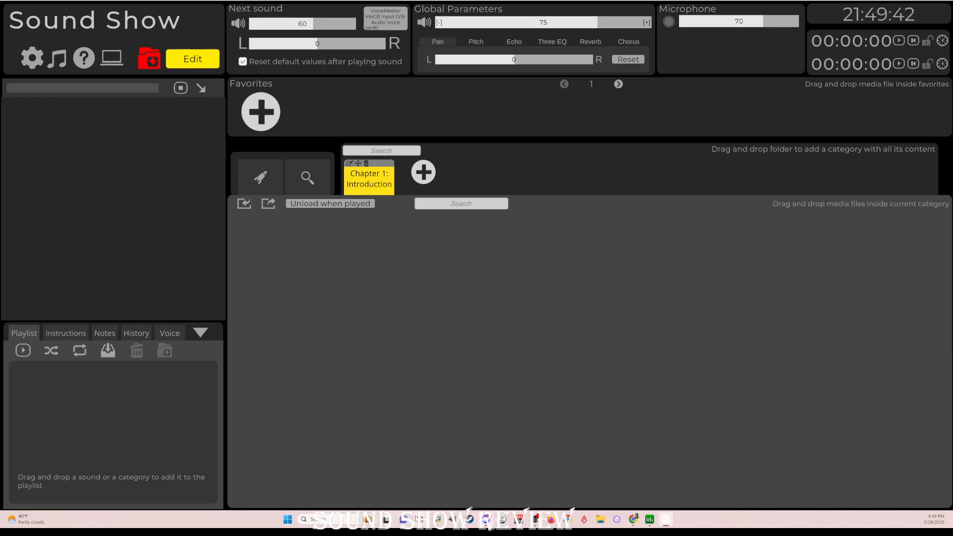
# Switch to Sample Librarian, place it side by side with Sound Show, and search its library for "alley".
pyautogui.click(438, 519)
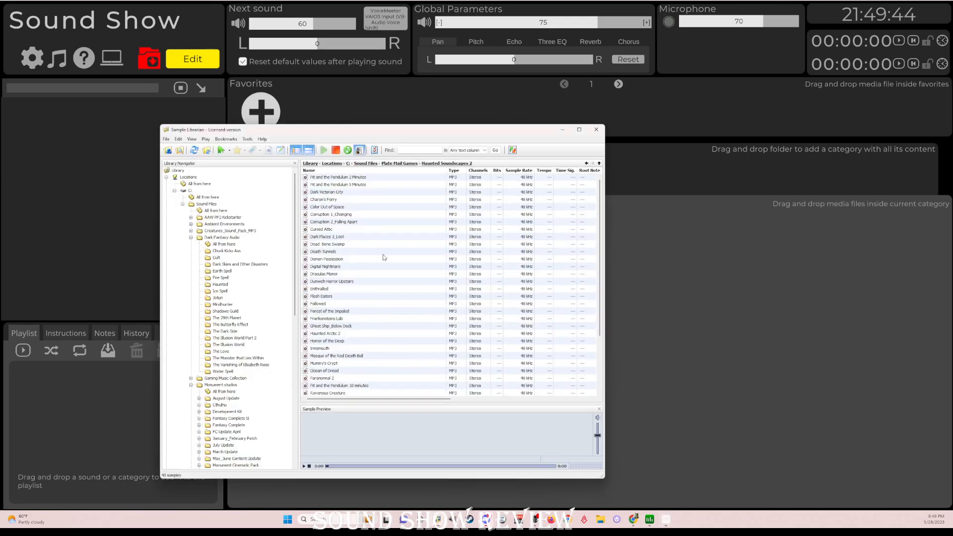
pyautogui.moveTo(359, 129); pyautogui.dragTo(5, 103)
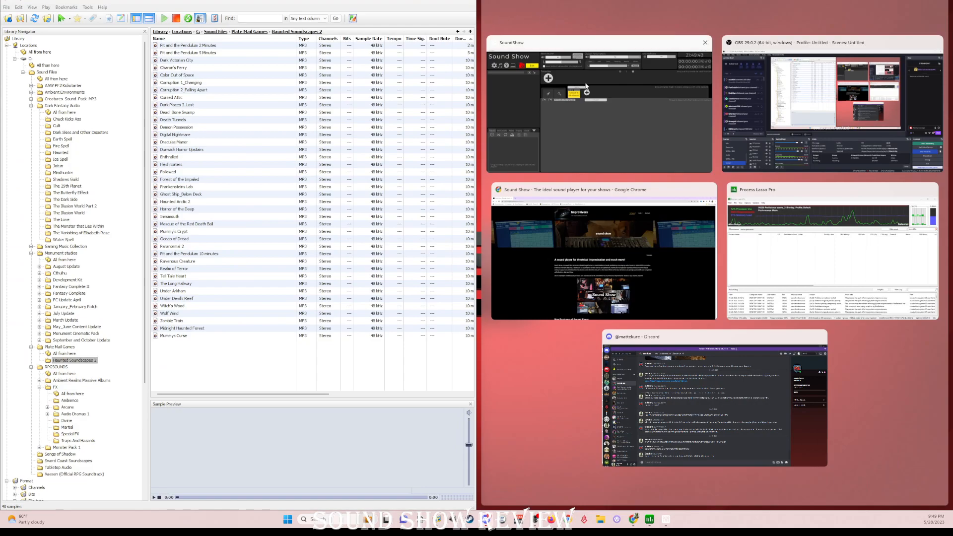
pyautogui.click(595, 132)
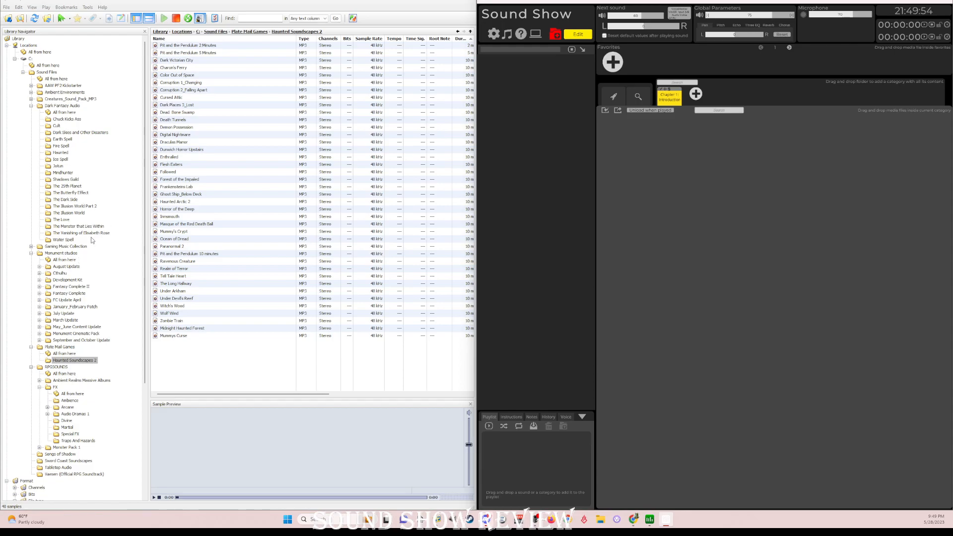
pyautogui.click(245, 17)
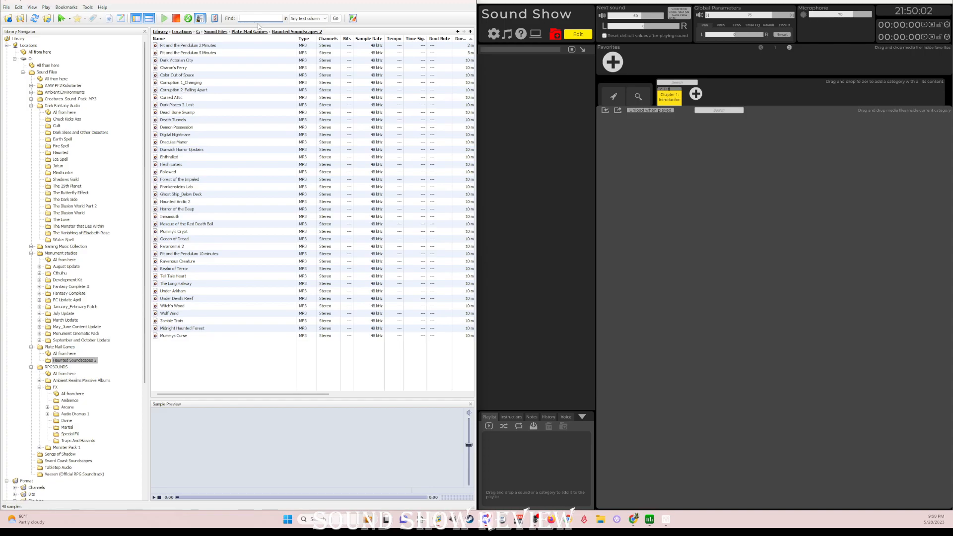
pyautogui.press('Return')
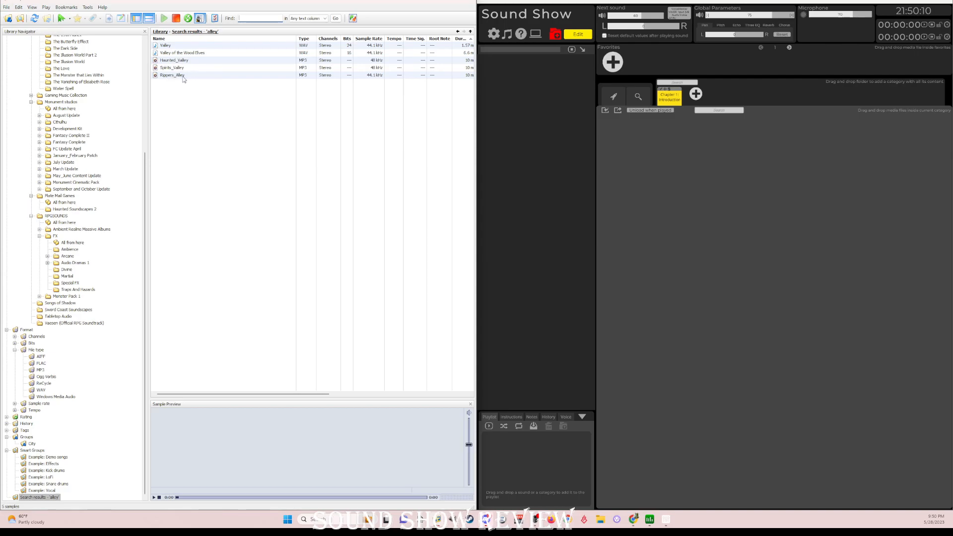
# Try to add the Rippers_Alley sample to the Sound Show board and maximize Sound Show.
pyautogui.moveTo(177, 78); pyautogui.dragTo(523, 145)
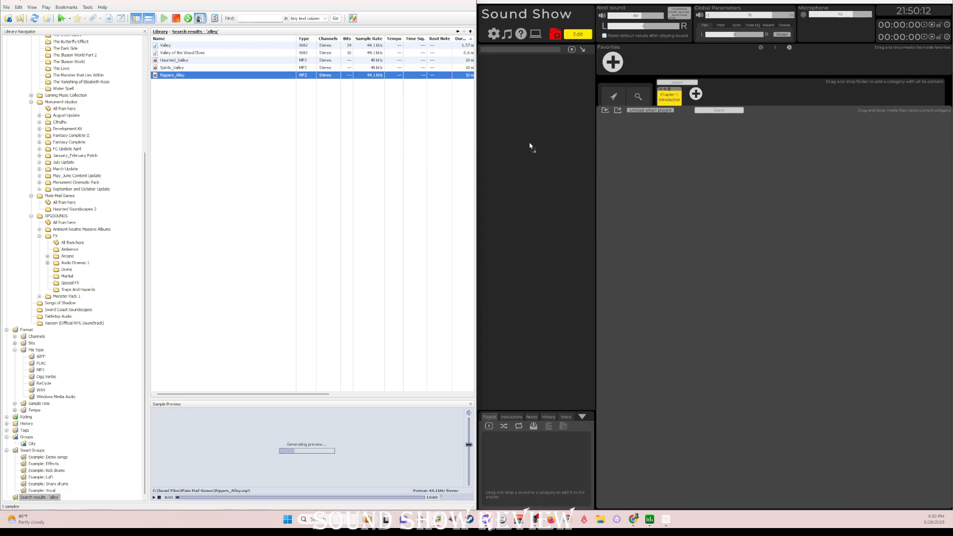
pyautogui.moveTo(686, 151); pyautogui.dragTo(713, 155)
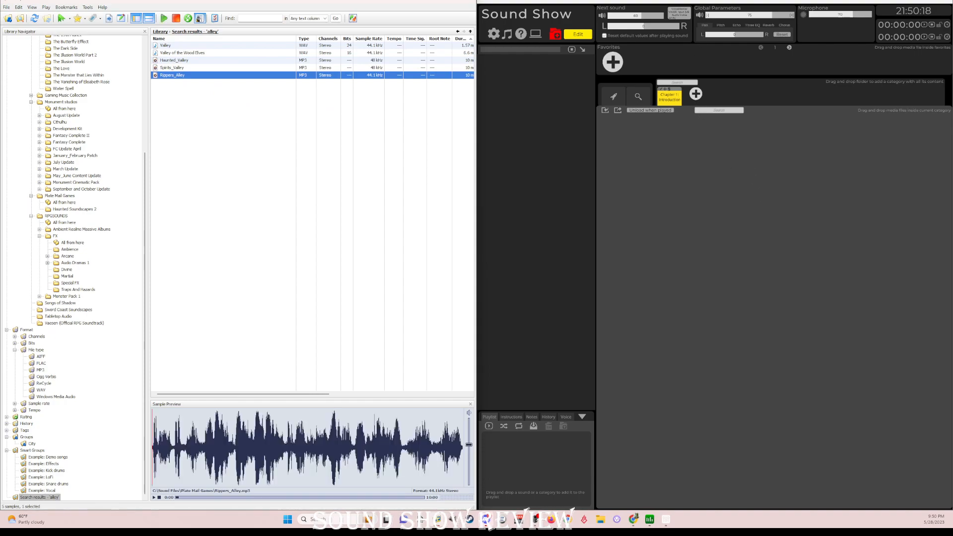
pyautogui.click(931, 4)
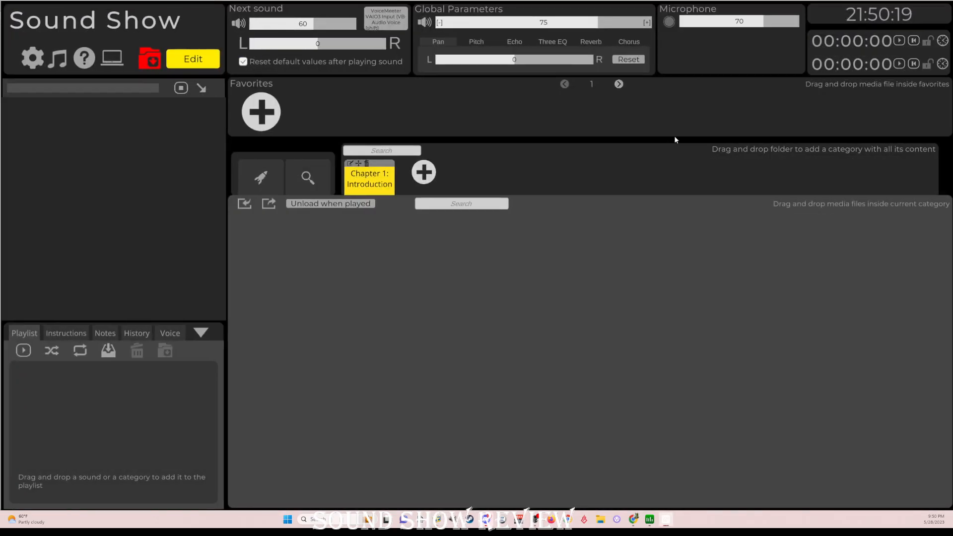
# Open the Chapter 1: Introduction category and review the element types that can be added to it.
pyautogui.click(370, 183)
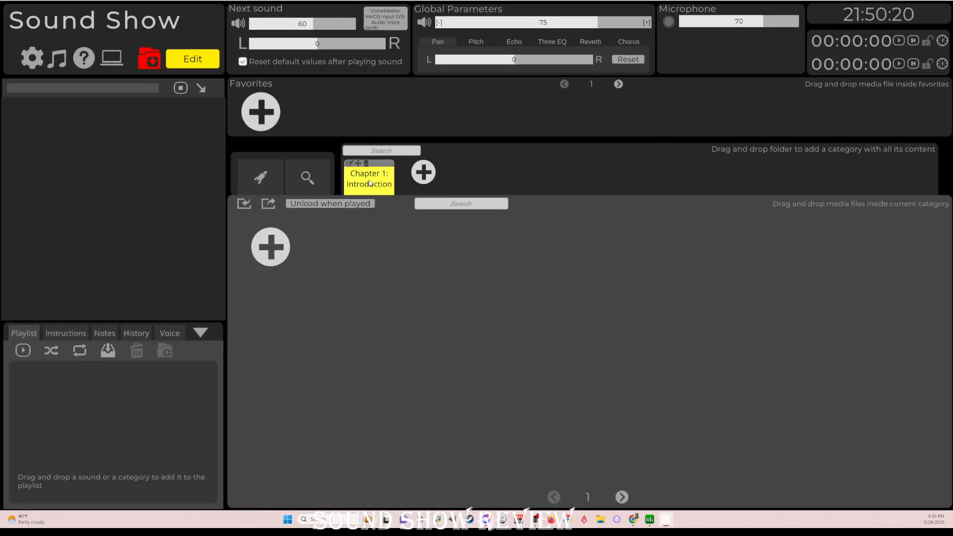
pyautogui.click(271, 251)
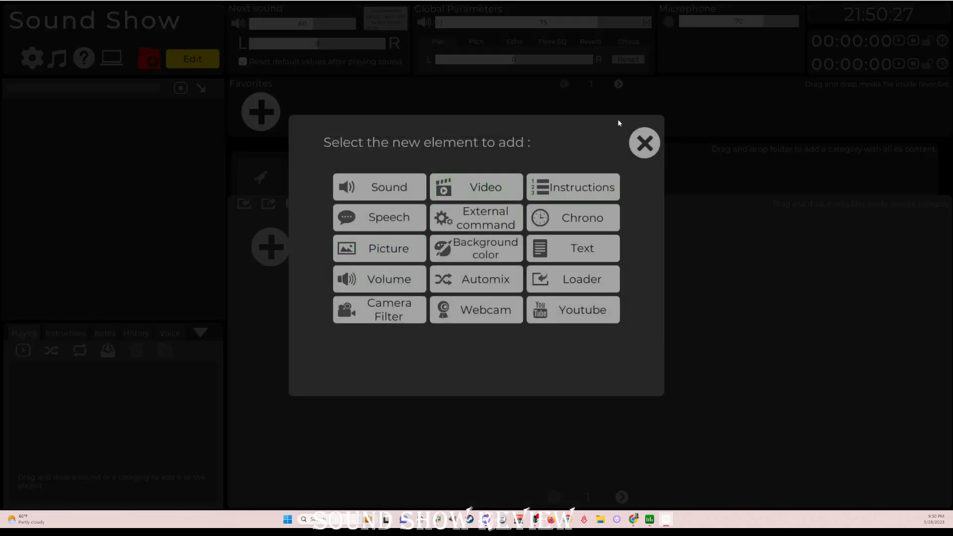
pyautogui.click(645, 143)
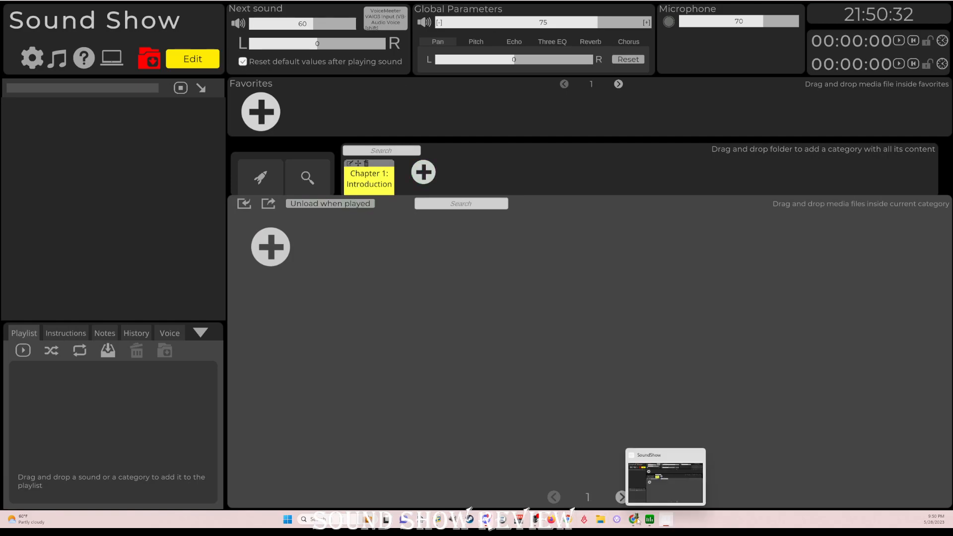
# Place Sample Librarian beside Sound Show, add its Rippers_Alley sample to the Chapter 1: Introduction category, and maximize Sound Show.
pyautogui.click(437, 519)
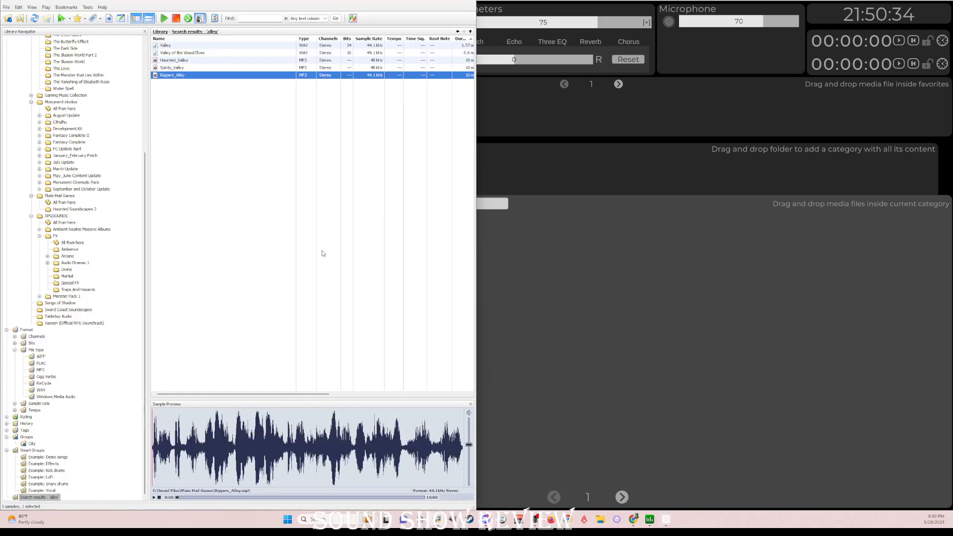
pyautogui.moveTo(350, 2); pyautogui.dragTo(1, 33)
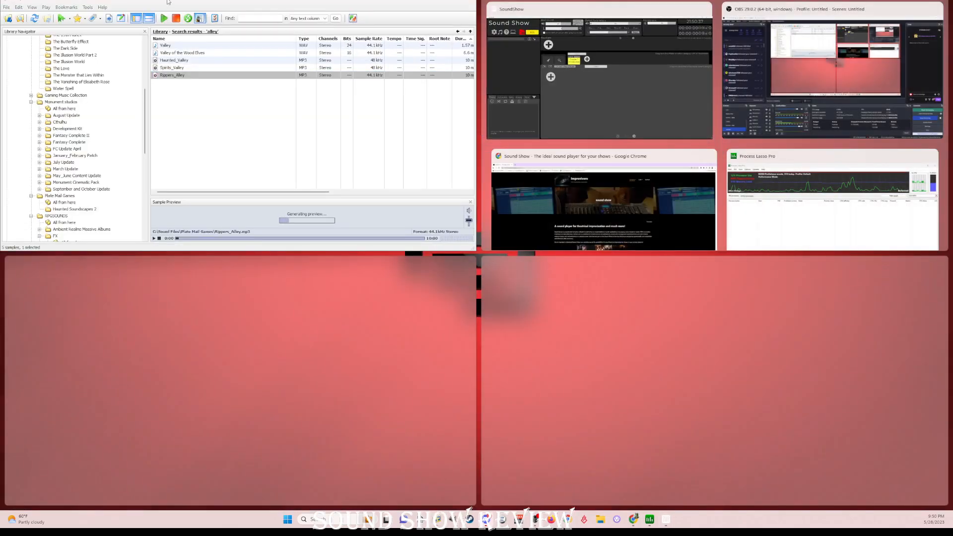
pyautogui.moveTo(173, 2); pyautogui.dragTo(2, 105)
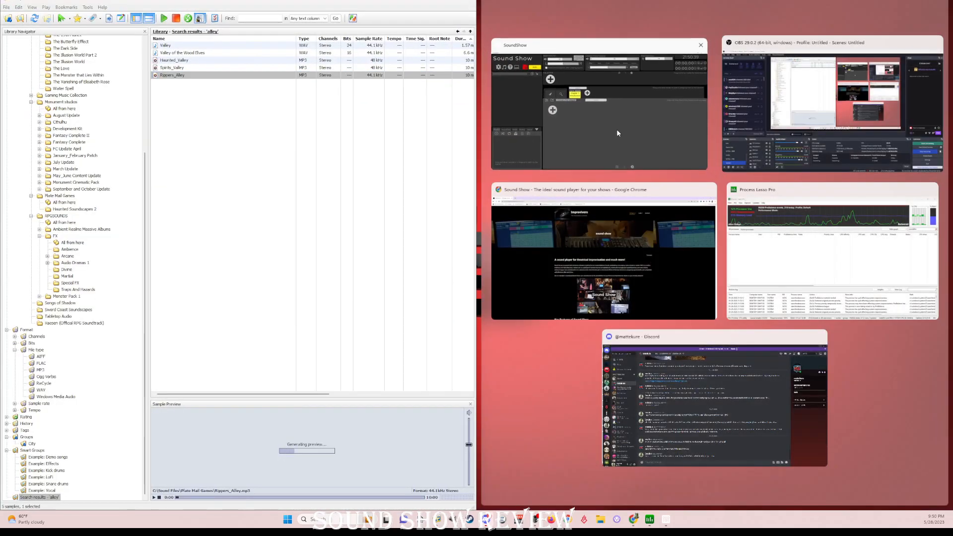
pyautogui.click(617, 130)
pyautogui.moveTo(182, 75); pyautogui.dragTo(707, 207)
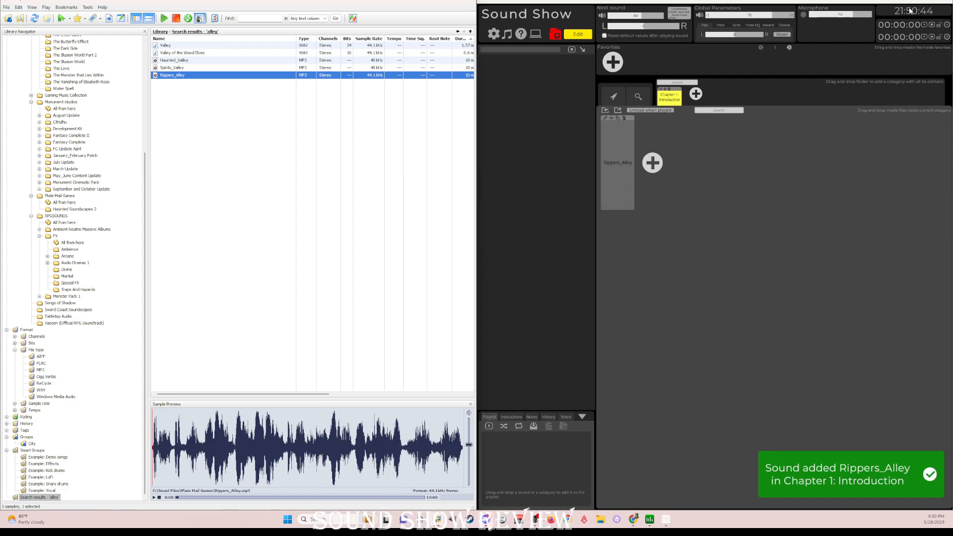
pyautogui.click(924, 1)
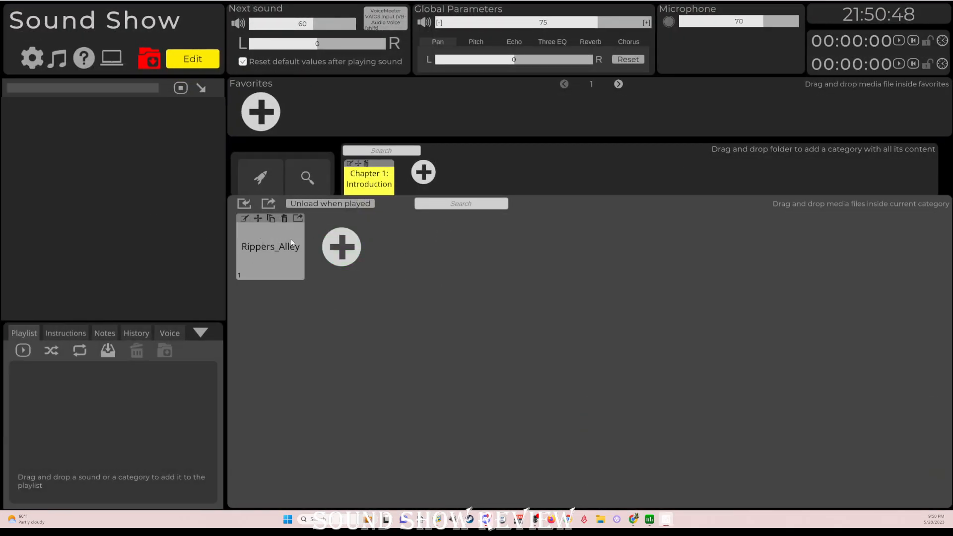
# Edit the Rippers_Alley sound to use dark blue (0, 0, 117) as its color and to play in a loop.
pyautogui.click(244, 220)
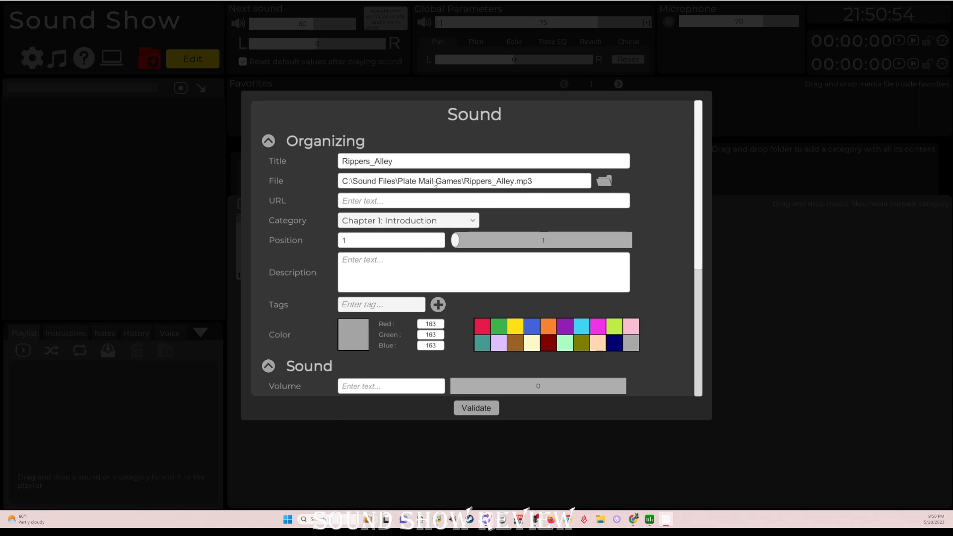
pyautogui.click(530, 326)
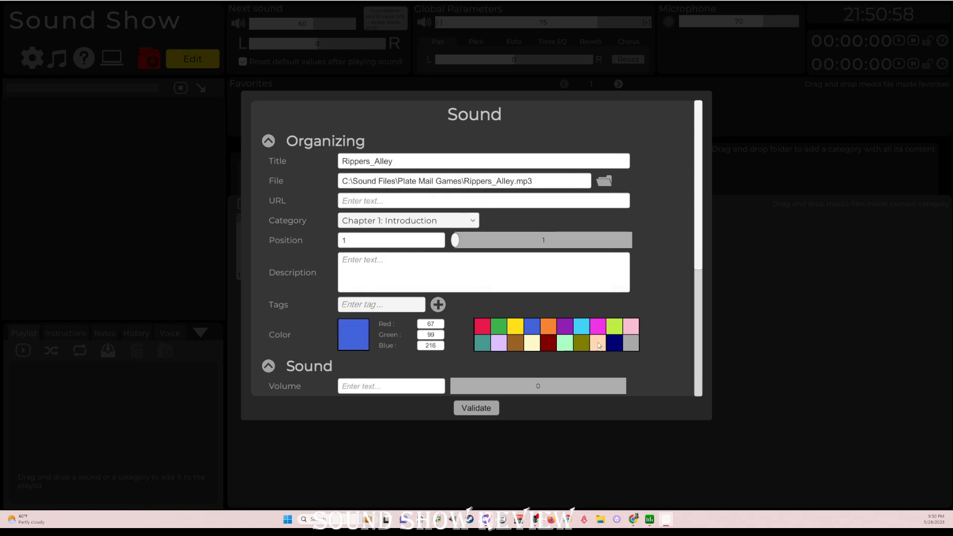
pyautogui.click(614, 343)
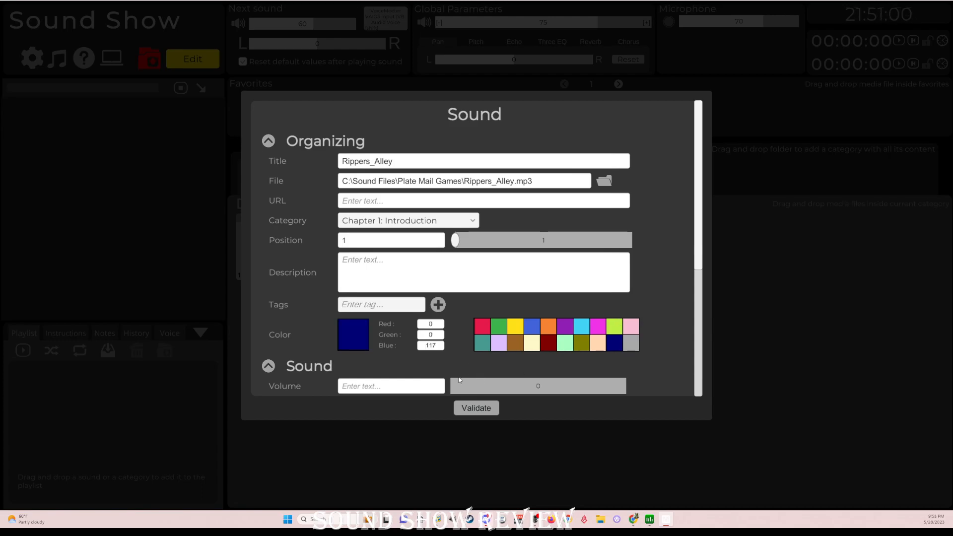
pyautogui.scroll(-3, 418, 324)
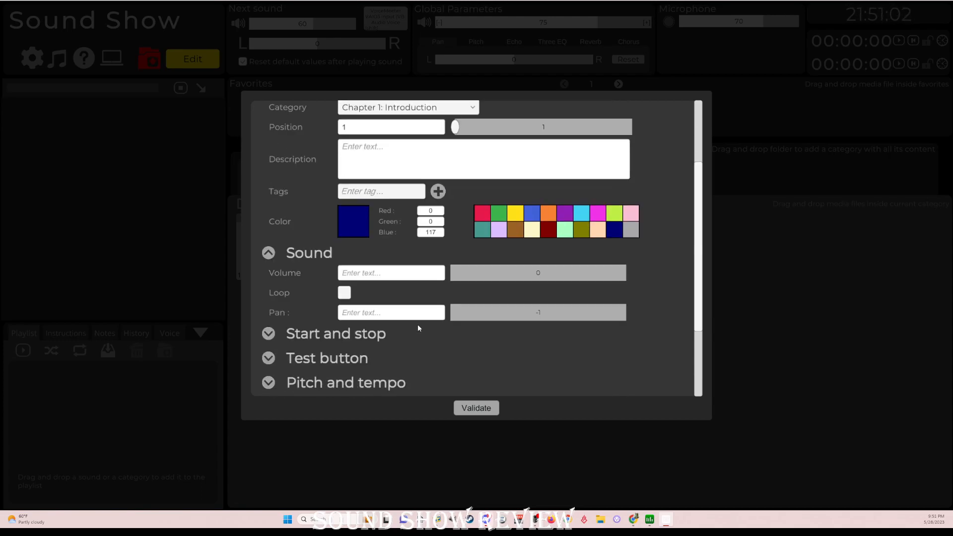
pyautogui.click(344, 293)
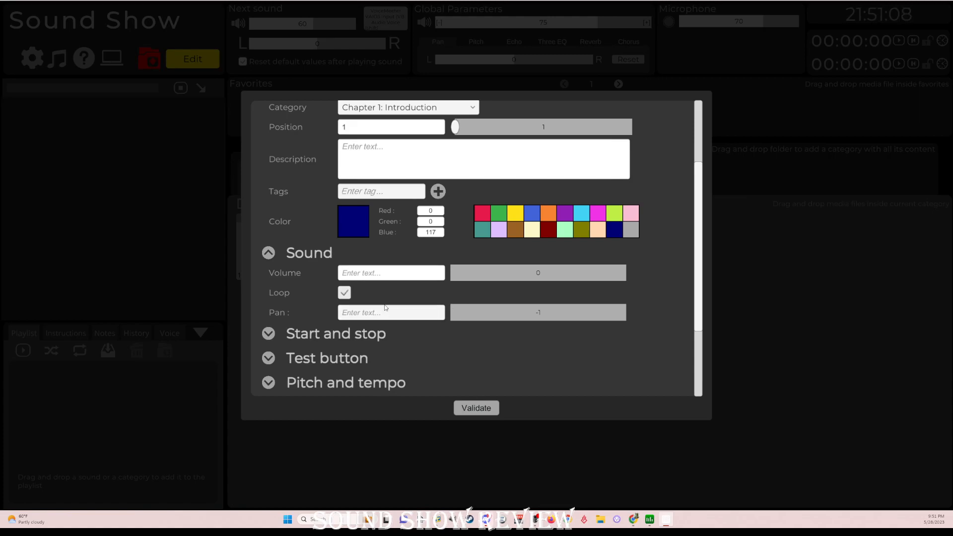
pyautogui.scroll(-1, 380, 322)
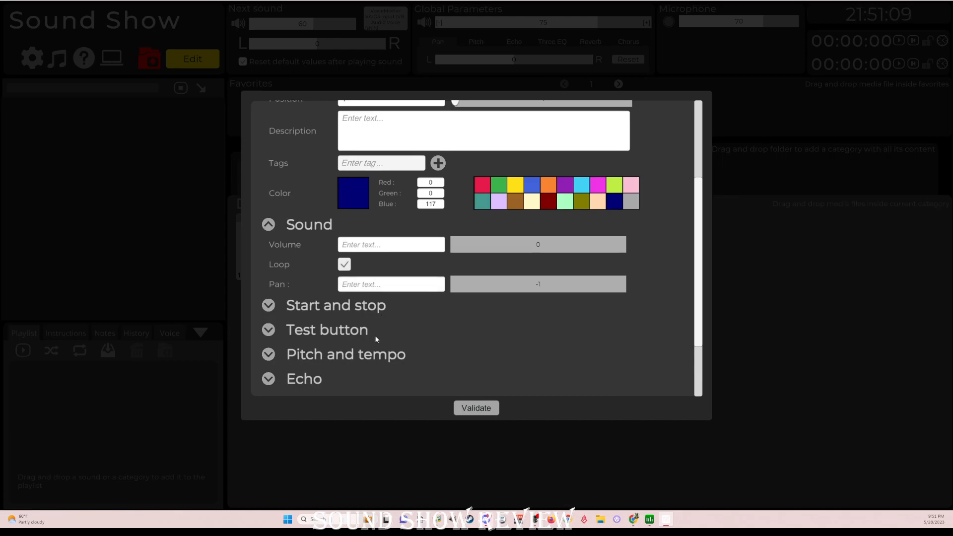
pyautogui.click(476, 408)
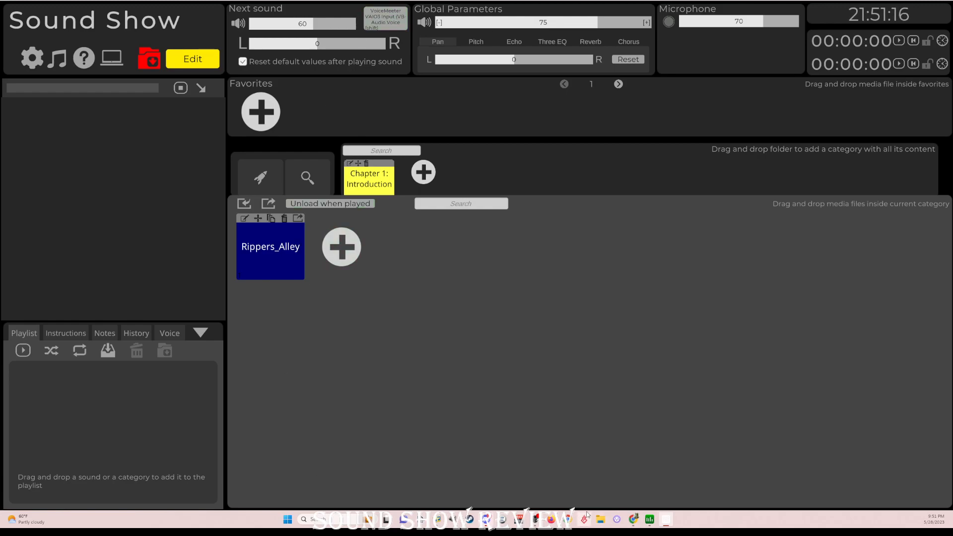
# Switch to Sample Librarian and place it side by side with Sound Show.
pyautogui.click(439, 519)
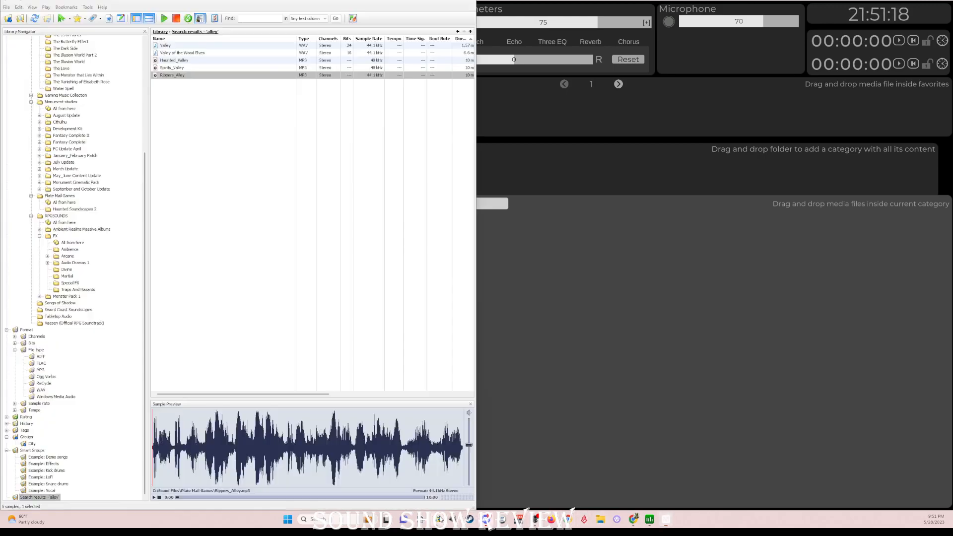
pyautogui.click(635, 247)
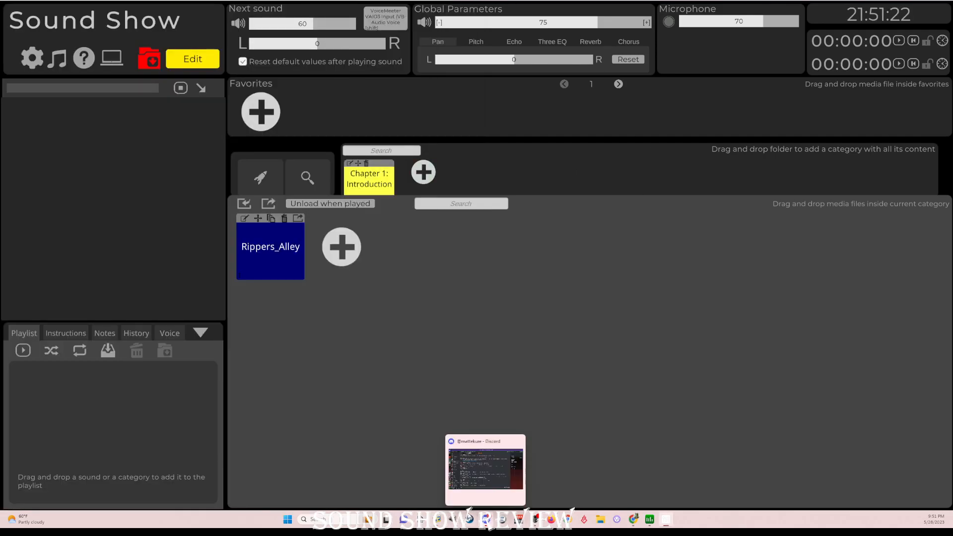
pyautogui.click(439, 519)
pyautogui.moveTo(257, 1); pyautogui.dragTo(0, 72)
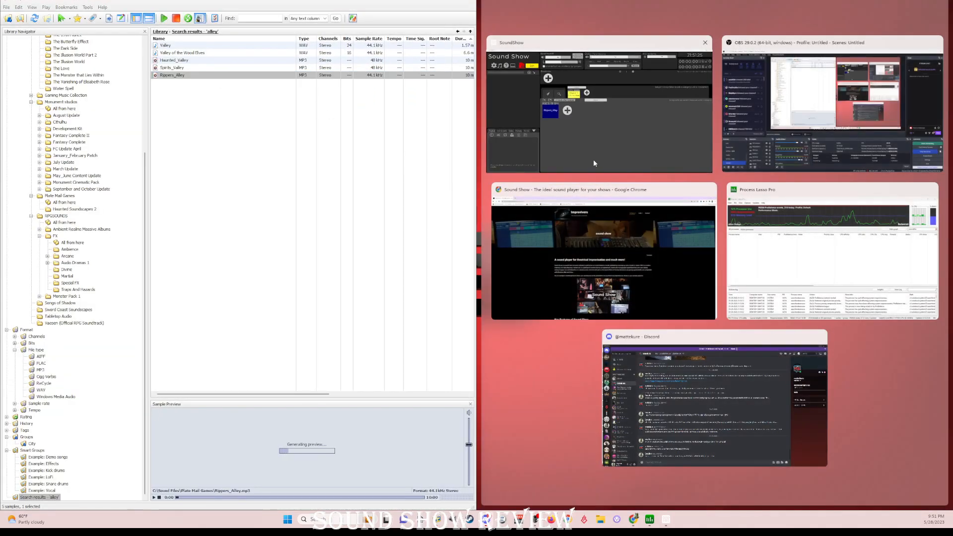
pyautogui.click(594, 163)
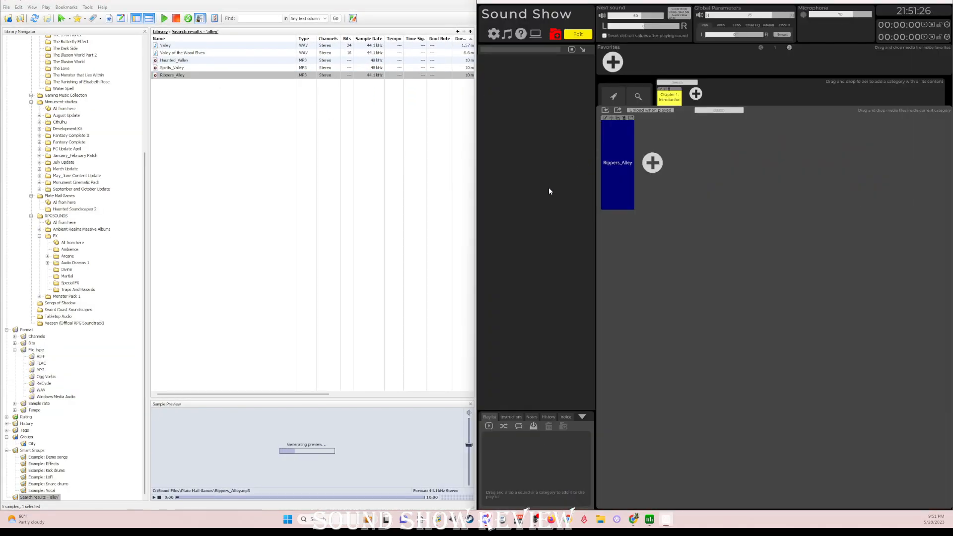
# Search the sample library for "scream" and add Female Scream 001 to the Chapter 1: Introduction category.
pyautogui.write('scream')
pyautogui.press('Return')
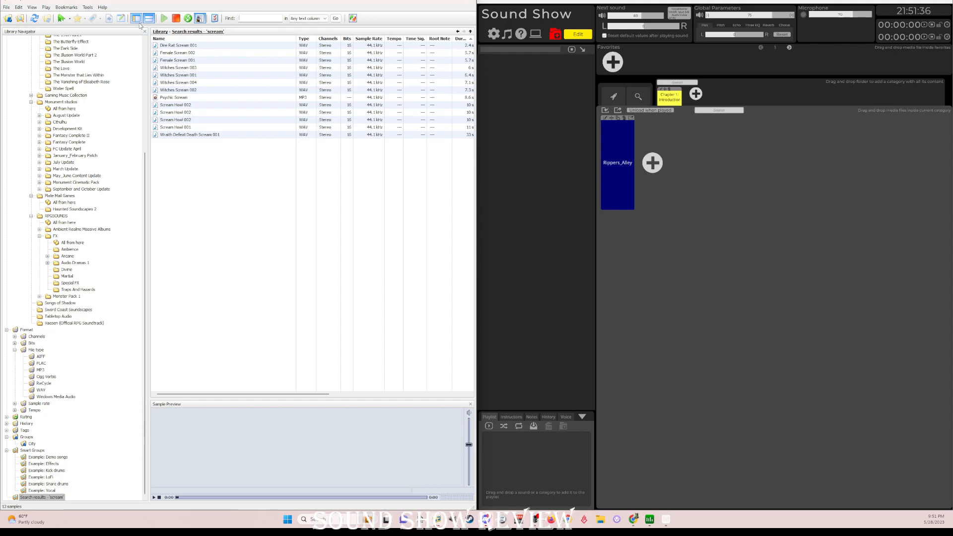
pyautogui.click(187, 61)
pyautogui.moveTo(238, 60); pyautogui.dragTo(724, 200)
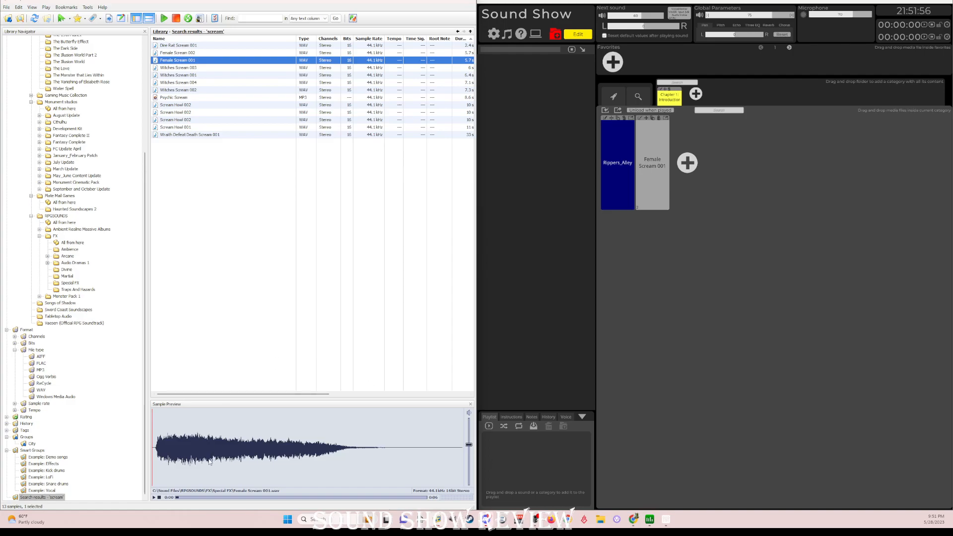
# Search the sample library for "rain", preview the results, and add Rainy Day to the Chapter 1: Introduction category.
pyautogui.click(260, 19)
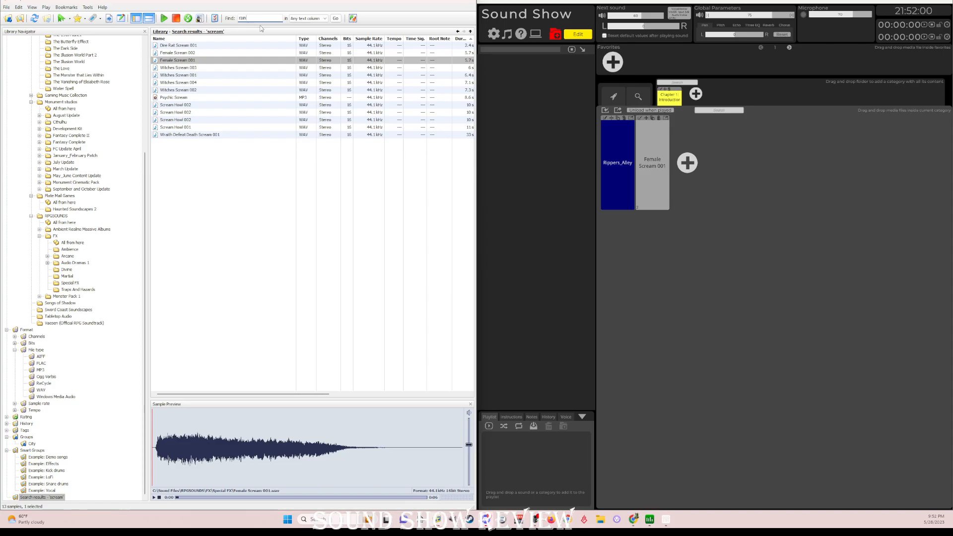
pyautogui.press('Return')
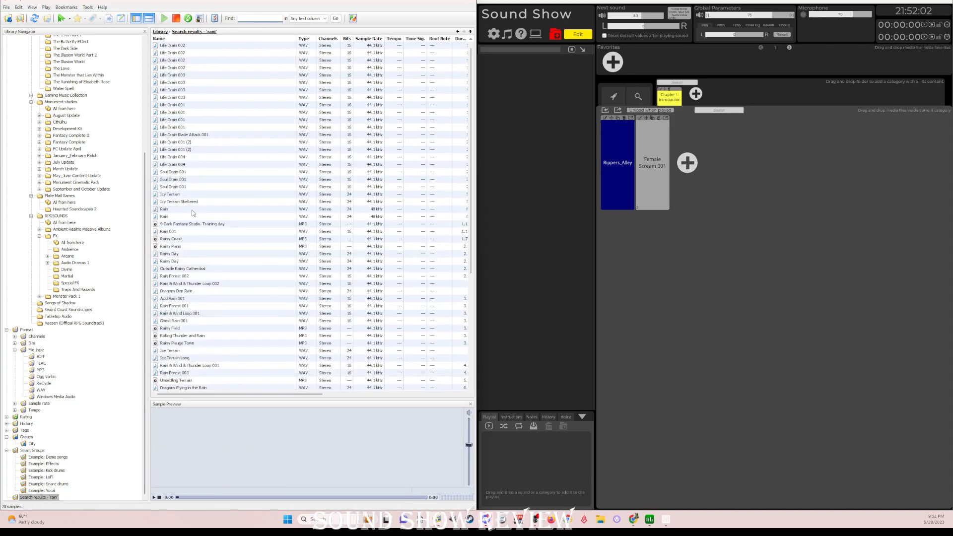
pyautogui.click(172, 217)
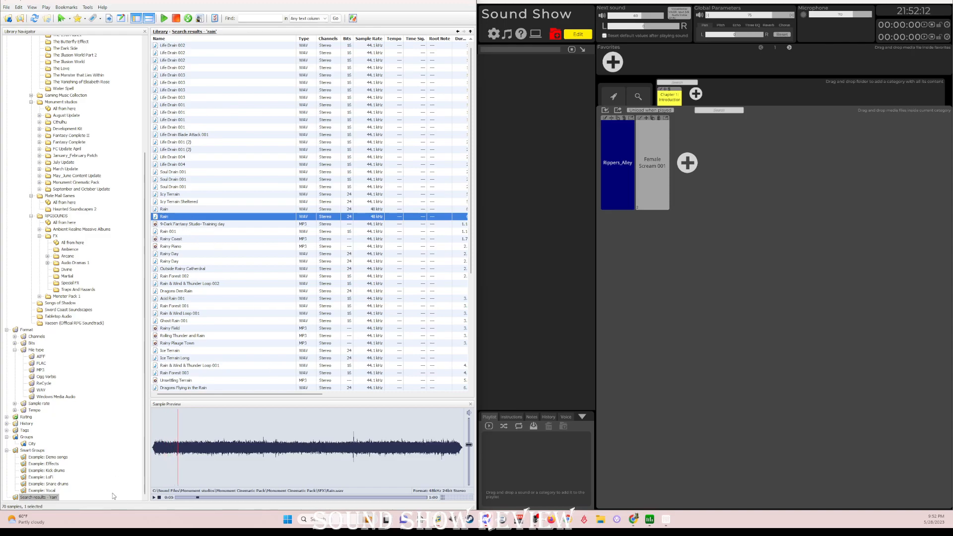
pyautogui.click(159, 497)
pyautogui.click(177, 254)
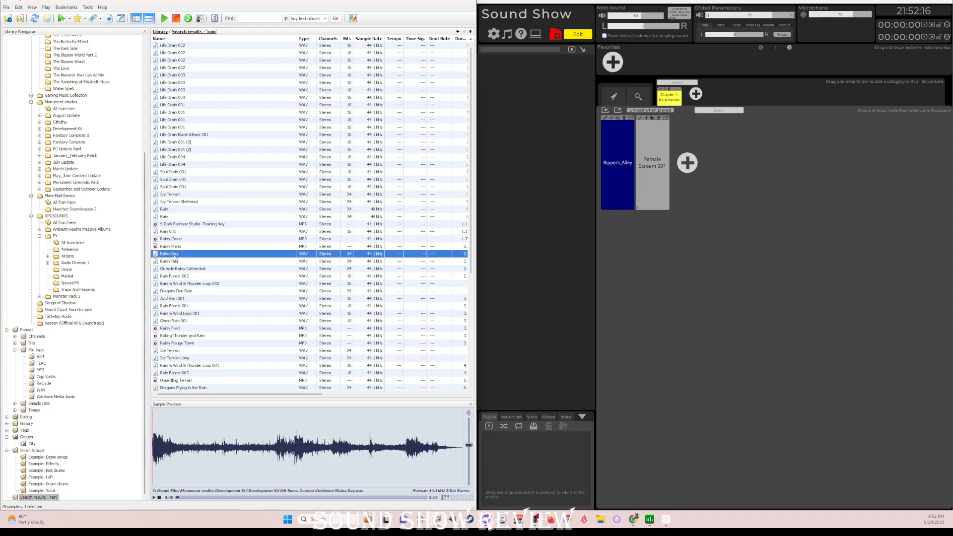
pyautogui.click(159, 497)
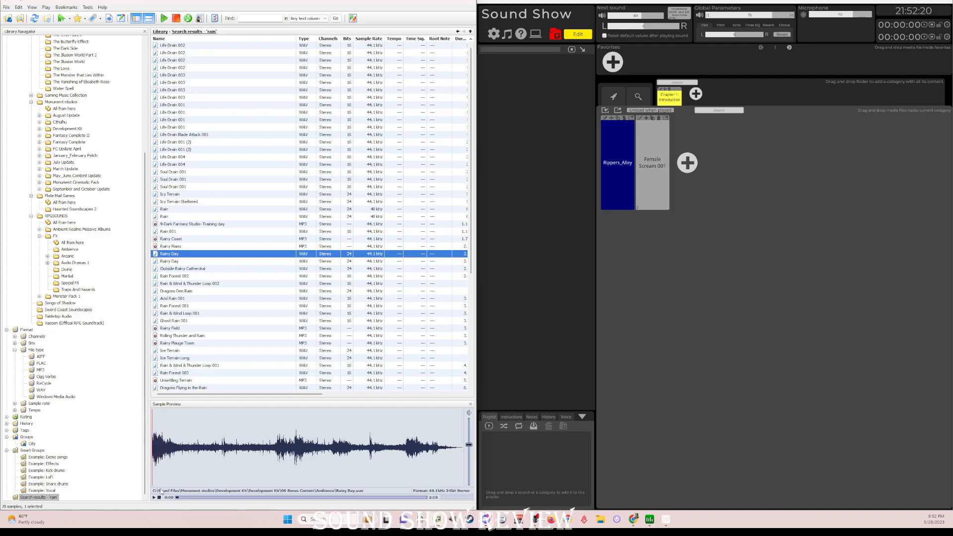
pyautogui.moveTo(211, 259); pyautogui.dragTo(669, 223)
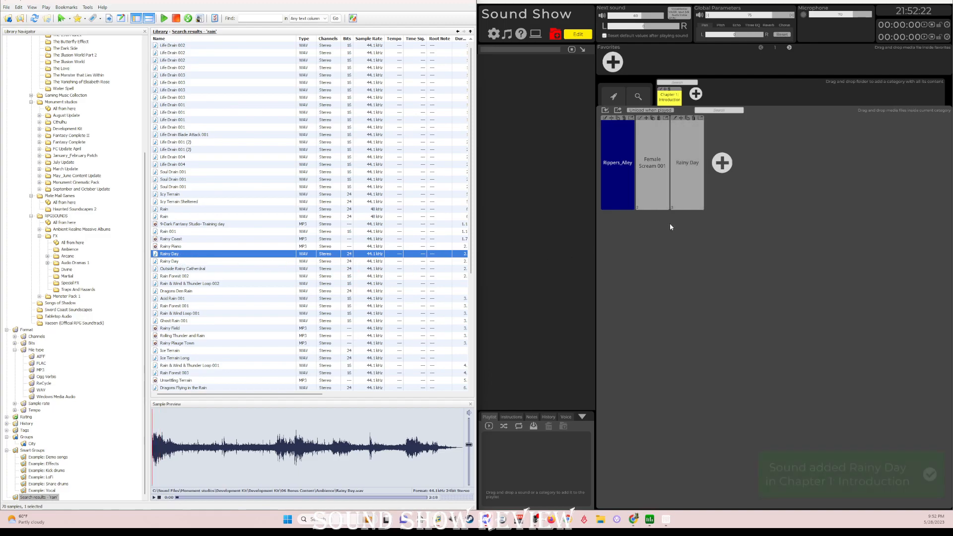
# Search the sample library for "battle", preview Battle of Beast 001, and add it to the Chapter 1: Introduction category.
pyautogui.click(253, 19)
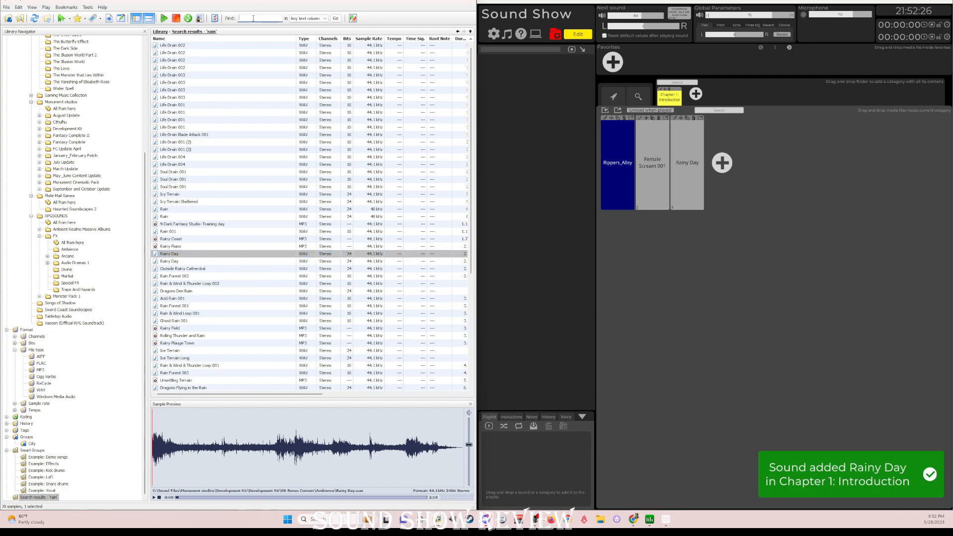
pyautogui.write('battle')
pyautogui.press('Return')
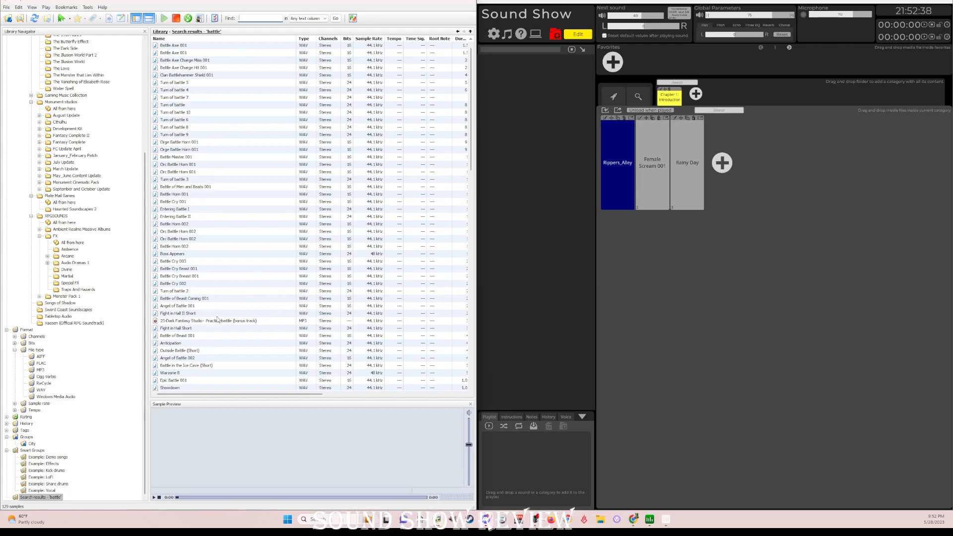
pyautogui.click(186, 337)
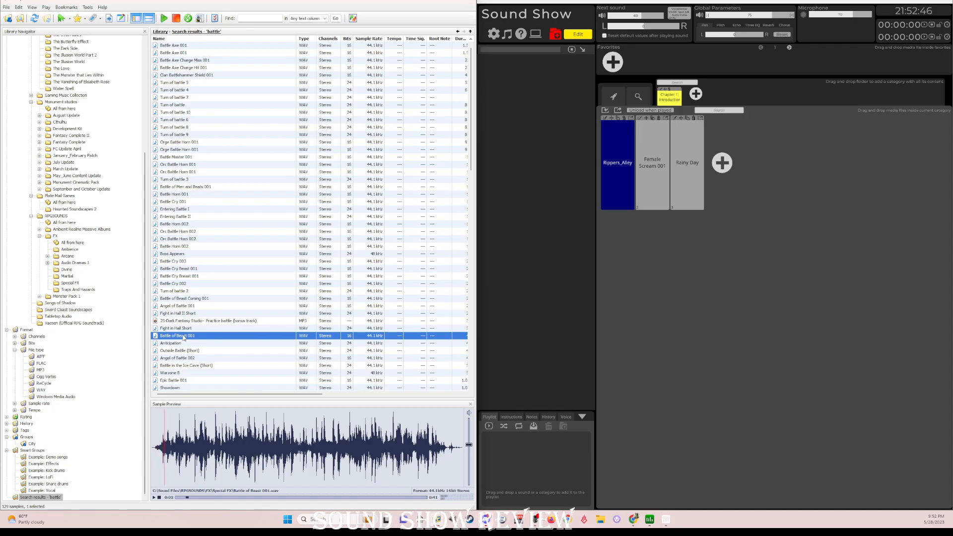
pyautogui.click(159, 498)
pyautogui.moveTo(178, 337); pyautogui.dragTo(700, 275)
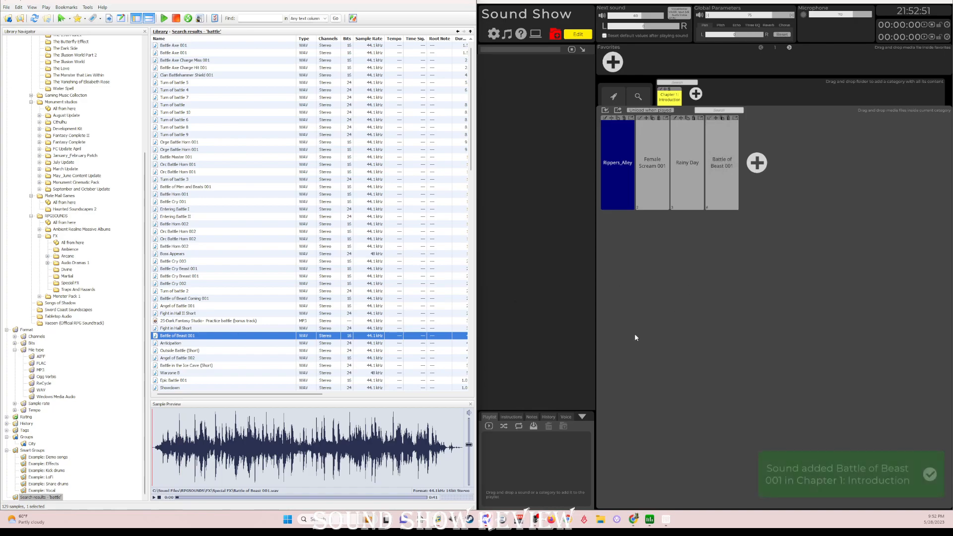
# Maximize Sound Show and set the Female Scream 001 sound's color to magenta.
pyautogui.click(435, 1)
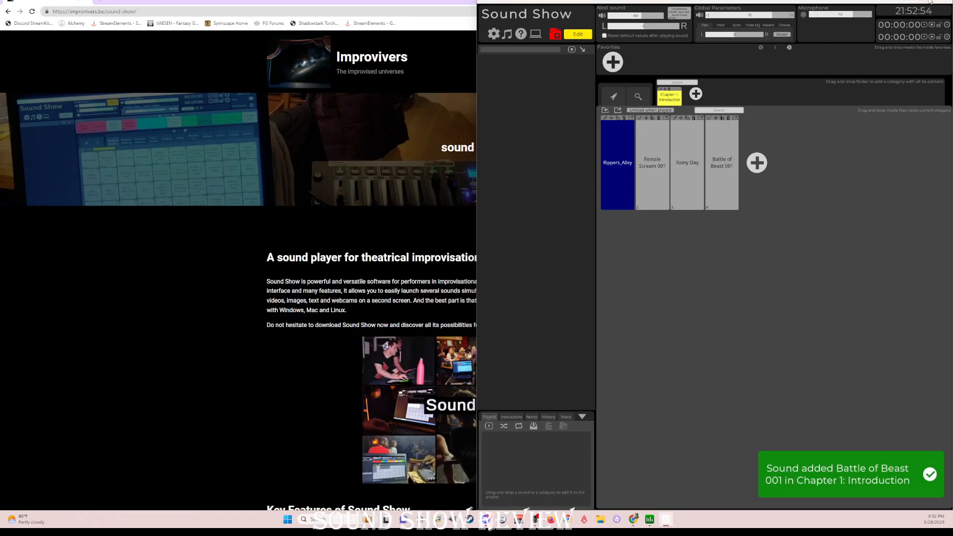
pyautogui.click(929, 1)
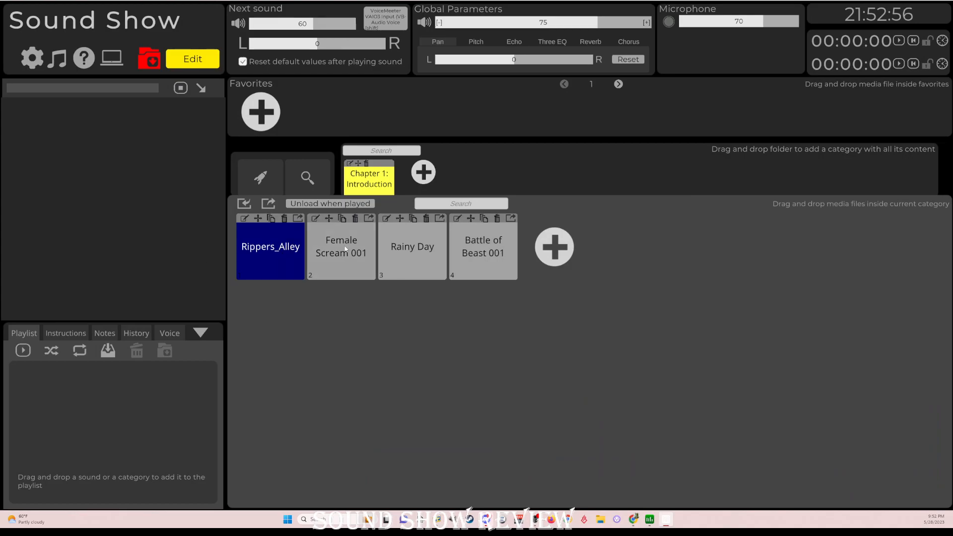
pyautogui.click(316, 219)
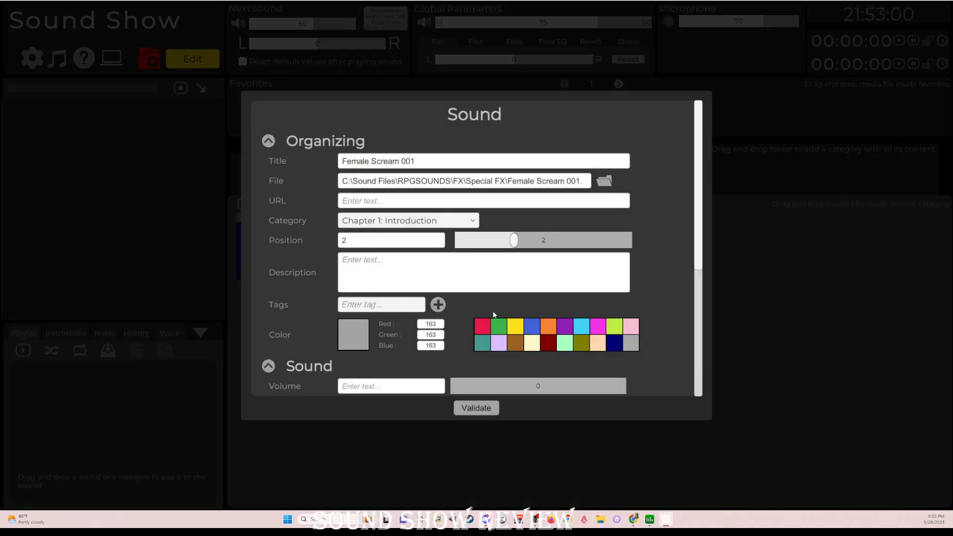
pyautogui.click(598, 329)
pyautogui.click(476, 408)
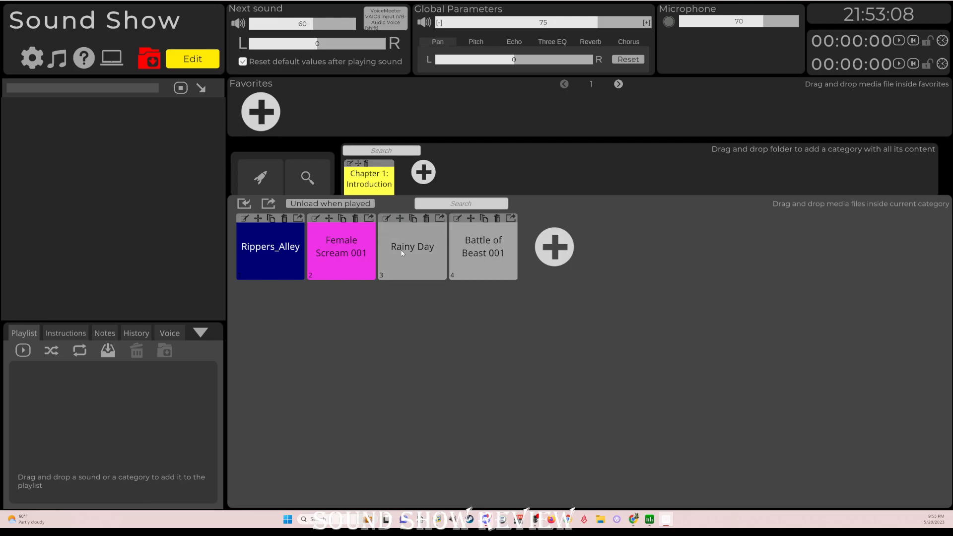
# Set the Rainy Day sound's color to teal (70, 153, 144) and move it ahead of Female Scream 001.
pyautogui.click(387, 218)
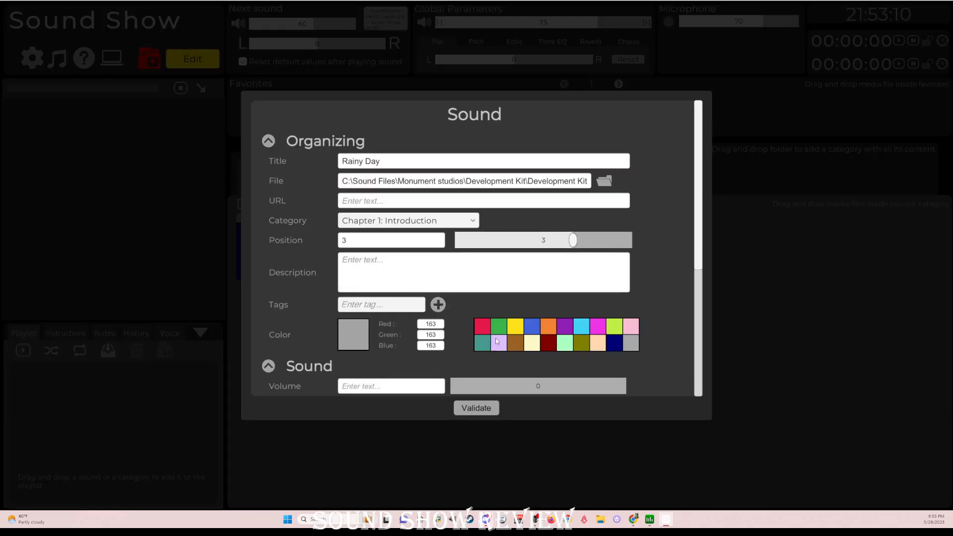
pyautogui.click(482, 346)
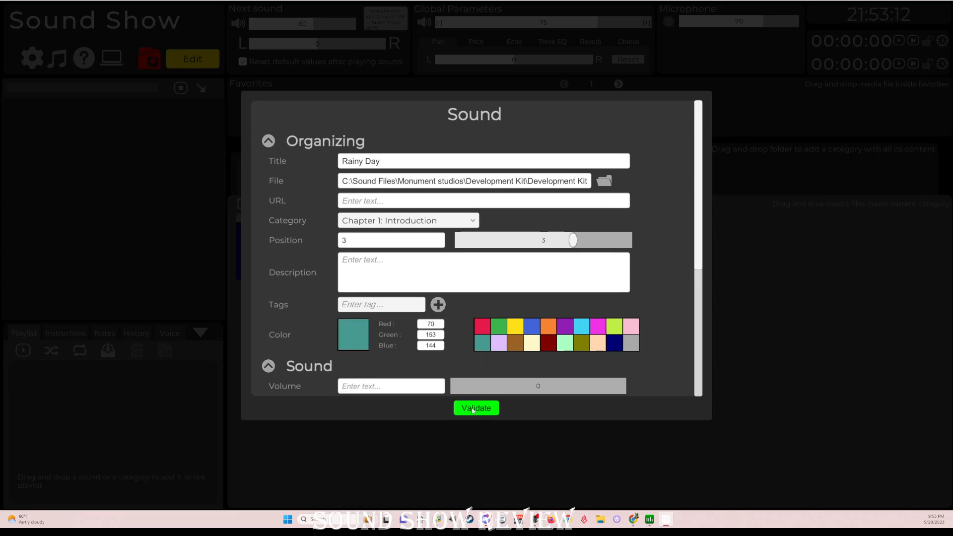
pyautogui.click(473, 410)
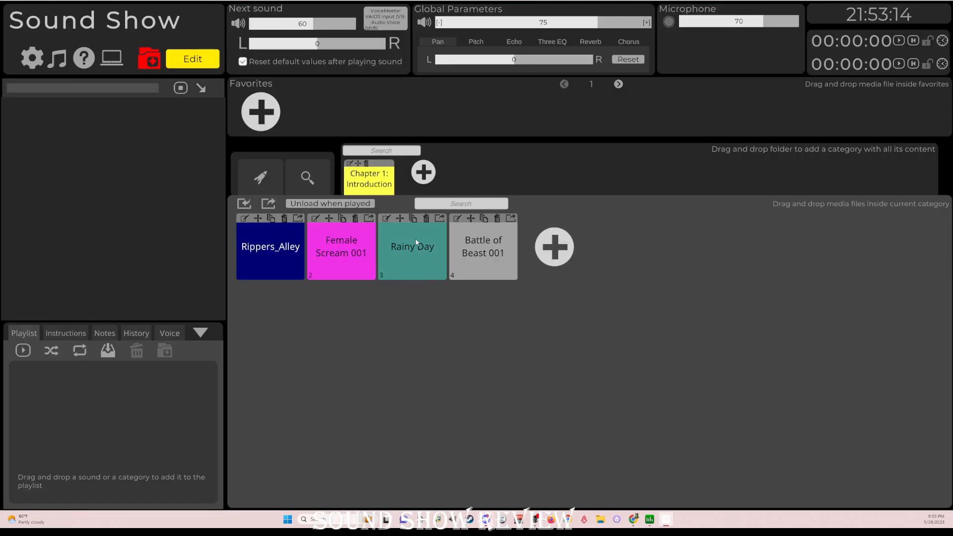
pyautogui.moveTo(399, 220); pyautogui.dragTo(325, 222)
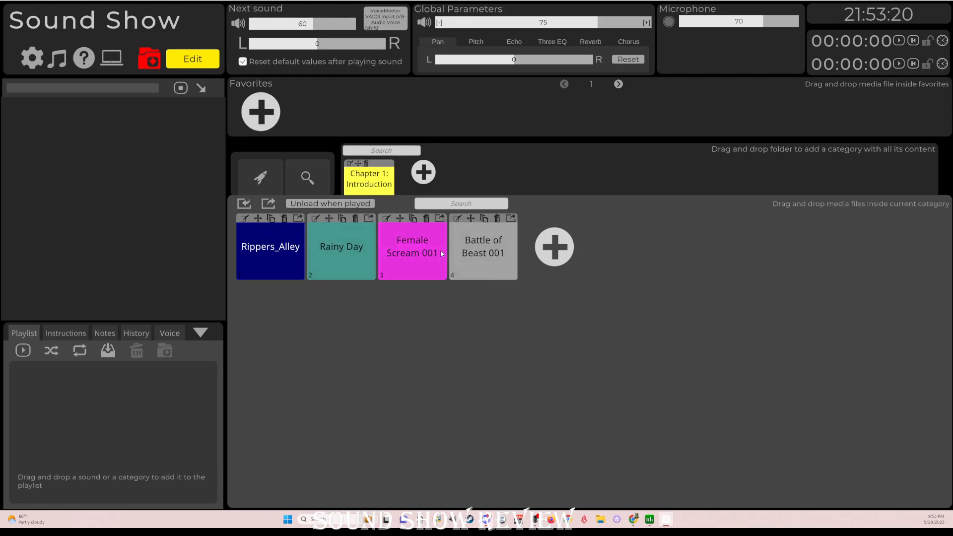
# Set the Battle of Beast 001 sound's color to dark blue (0, 0, 117).
pyautogui.click(458, 219)
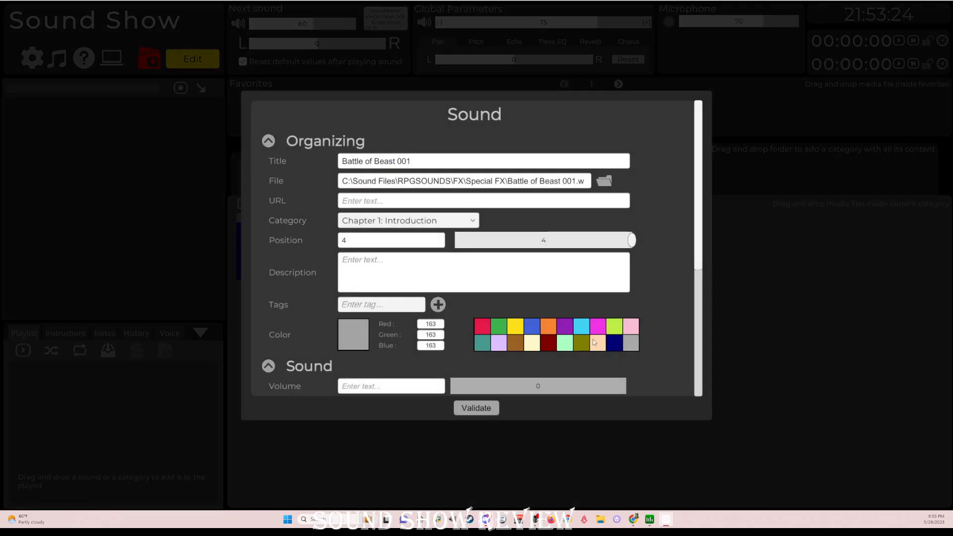
pyautogui.click(614, 344)
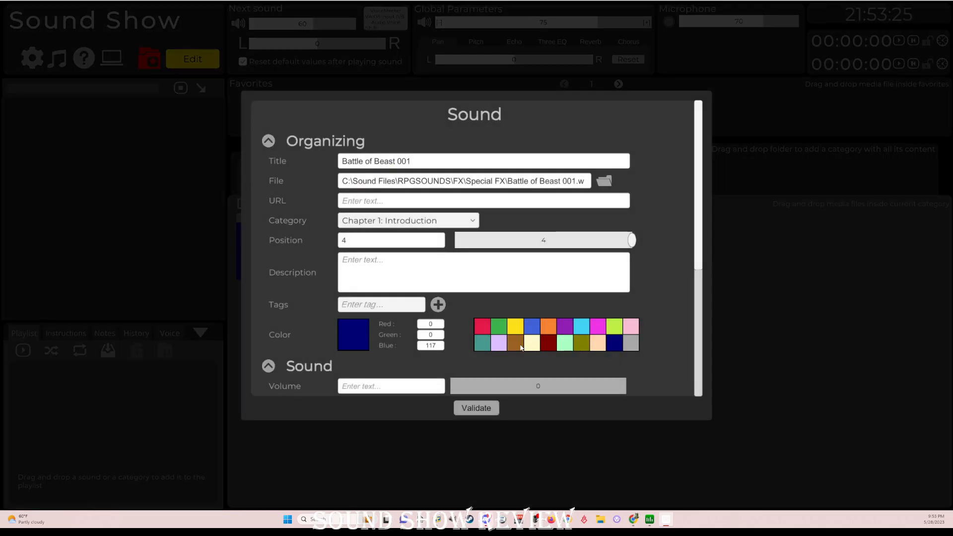
pyautogui.click(474, 409)
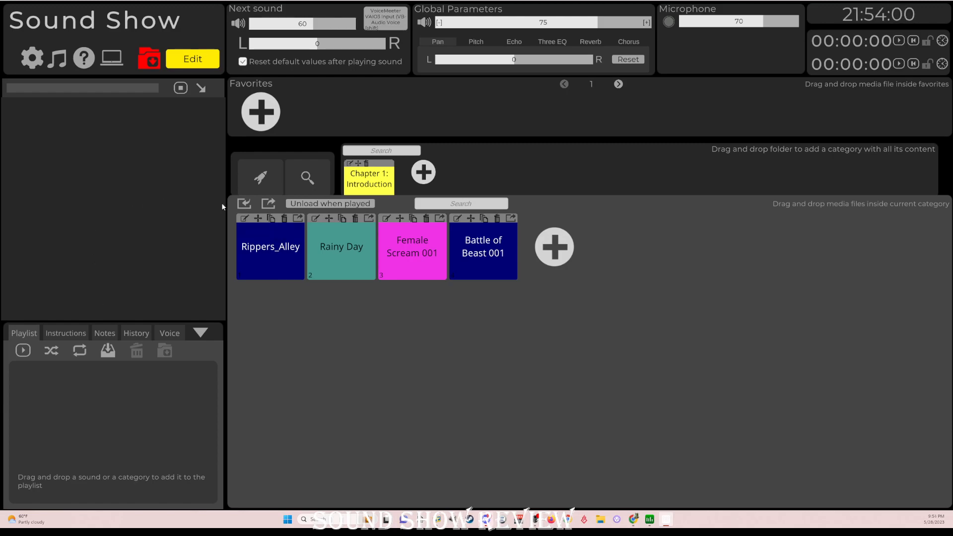
# Play the Rippers_Alley sound from the Chapter 1: Introduction category.
pyautogui.click(272, 257)
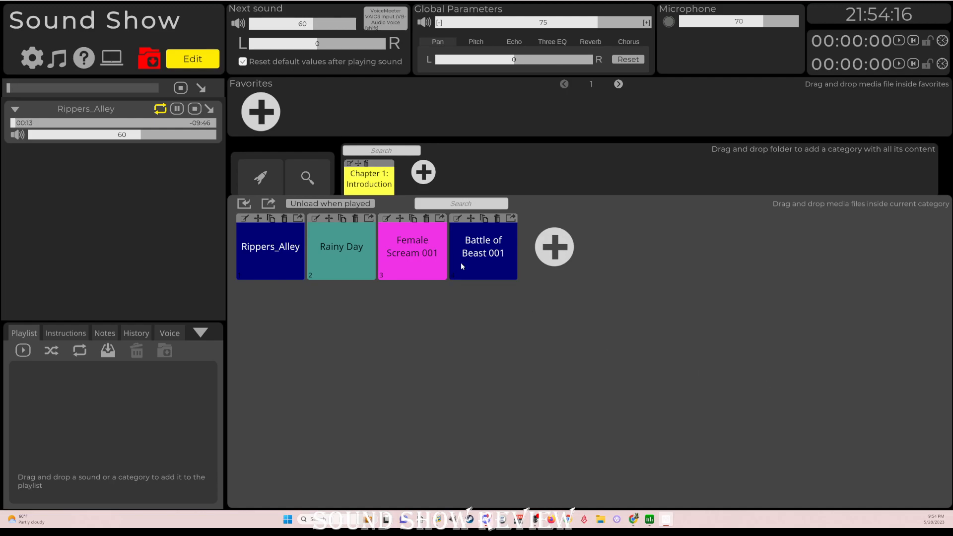
# Play the Female Scream 001 and Rainy Day sounds over Rippers_Alley and set Rainy Day to loop.
pyautogui.click(410, 249)
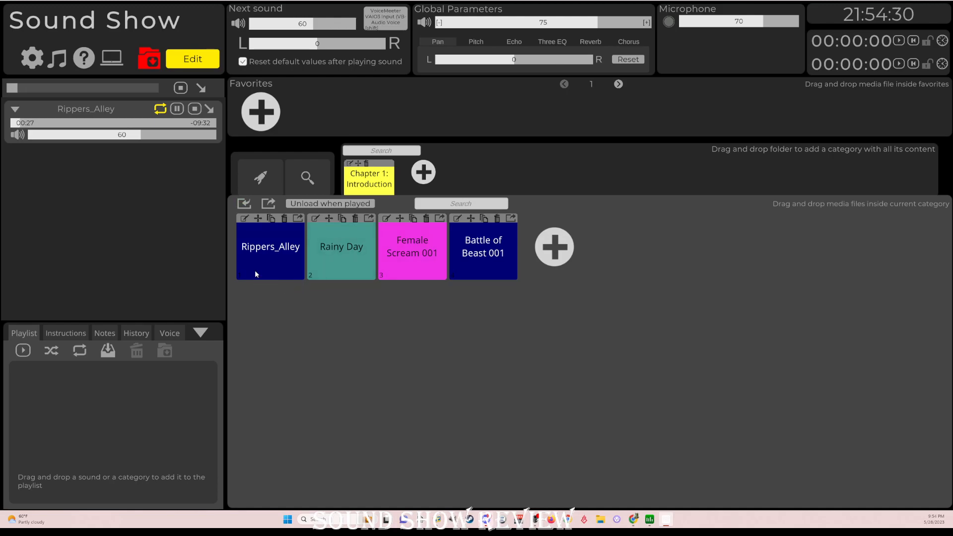
pyautogui.click(338, 246)
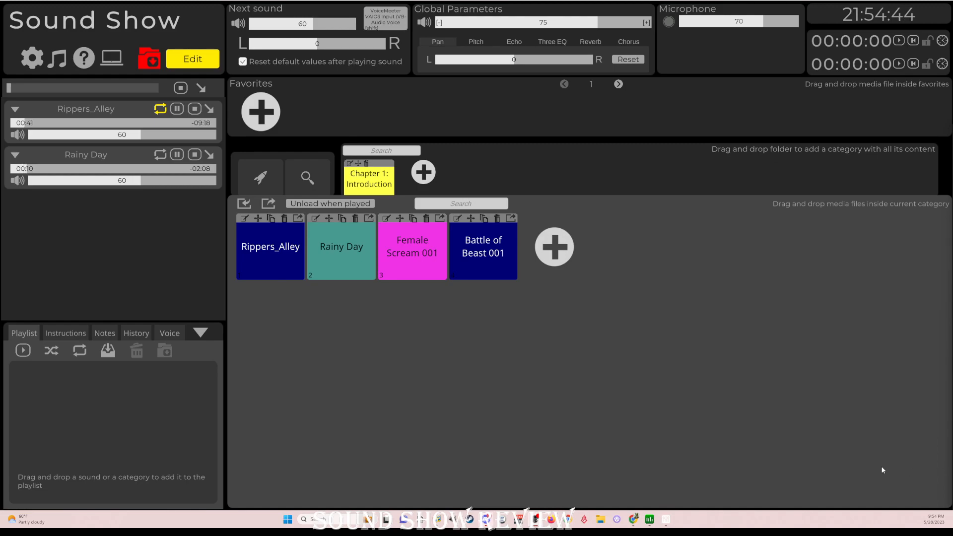
pyautogui.click(160, 154)
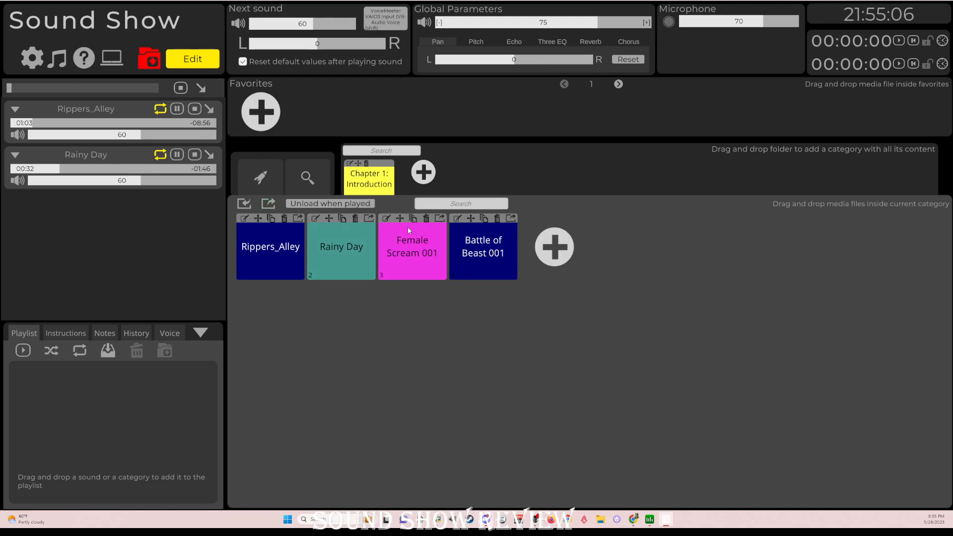
# Cross-fade the playing sounds into Battle of Beast 001 and fade that sound out.
pyautogui.click(503, 265)
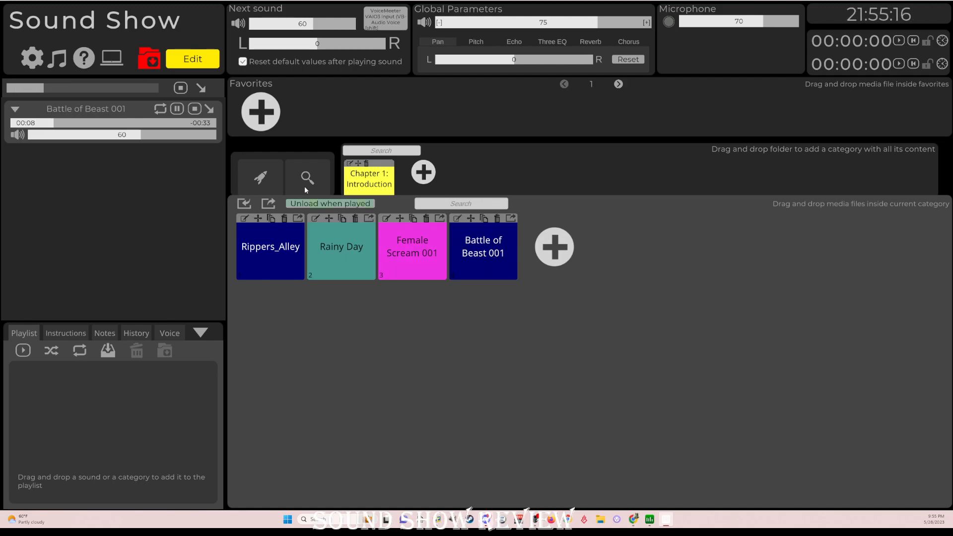
pyautogui.click(209, 110)
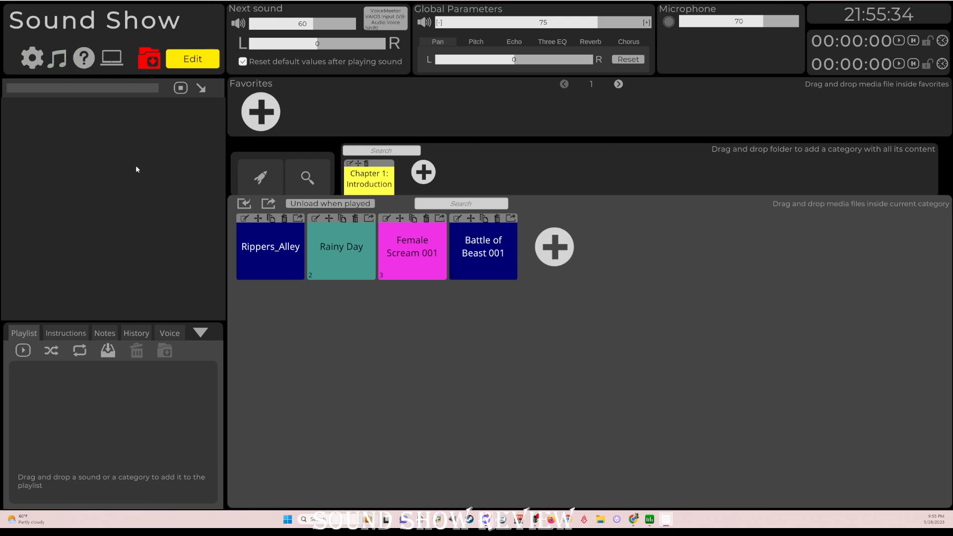
# Examine the organizing and sound settings of the Rippers_Alley sound and close them without changes.
pyautogui.click(244, 218)
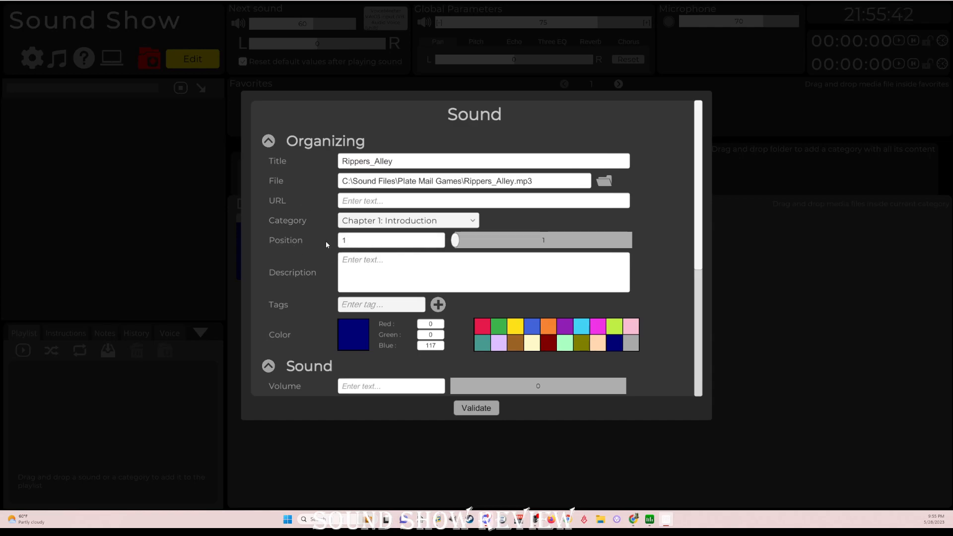
pyautogui.scroll(-1, 327, 245)
pyautogui.scroll(1, 327, 245)
pyautogui.scroll(-2, 326, 241)
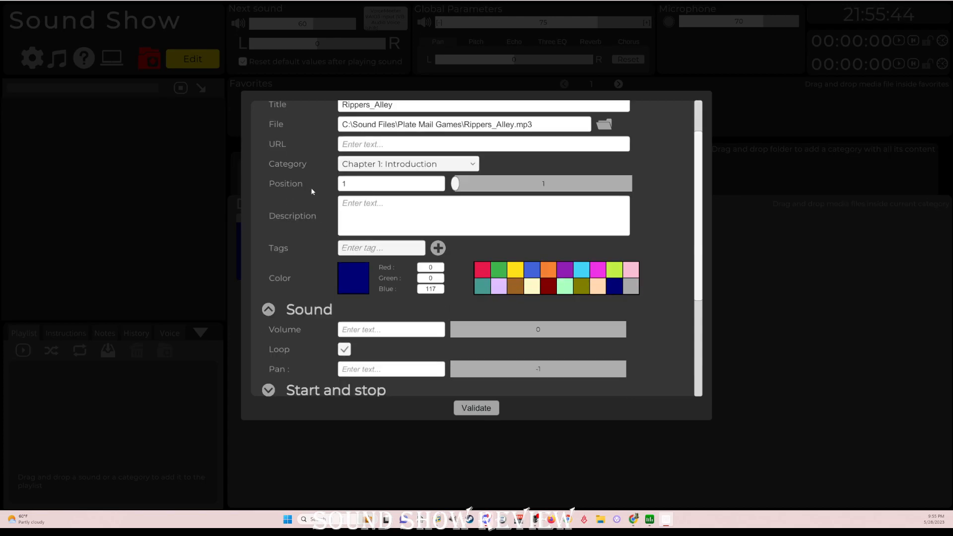
pyautogui.scroll(2, 662, 170)
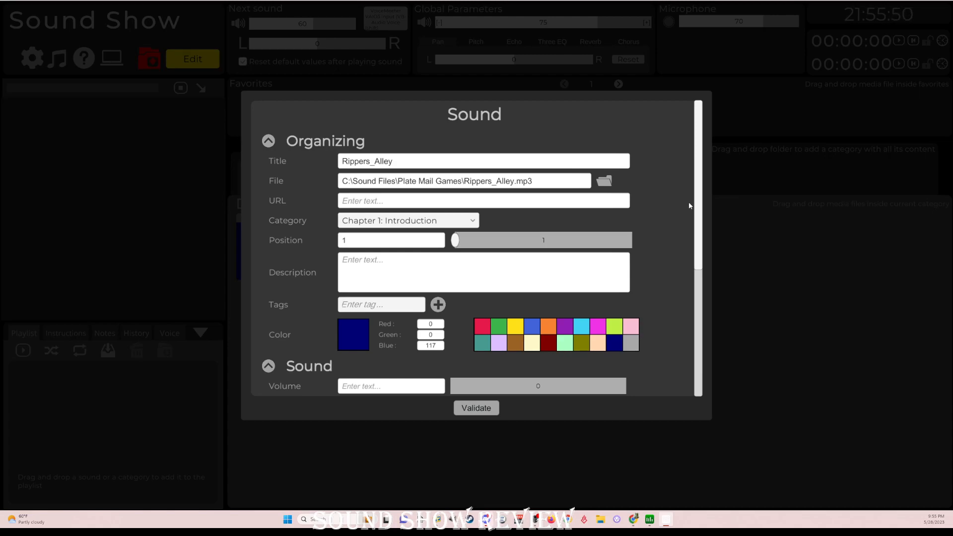
pyautogui.scroll(-1, 387, 201)
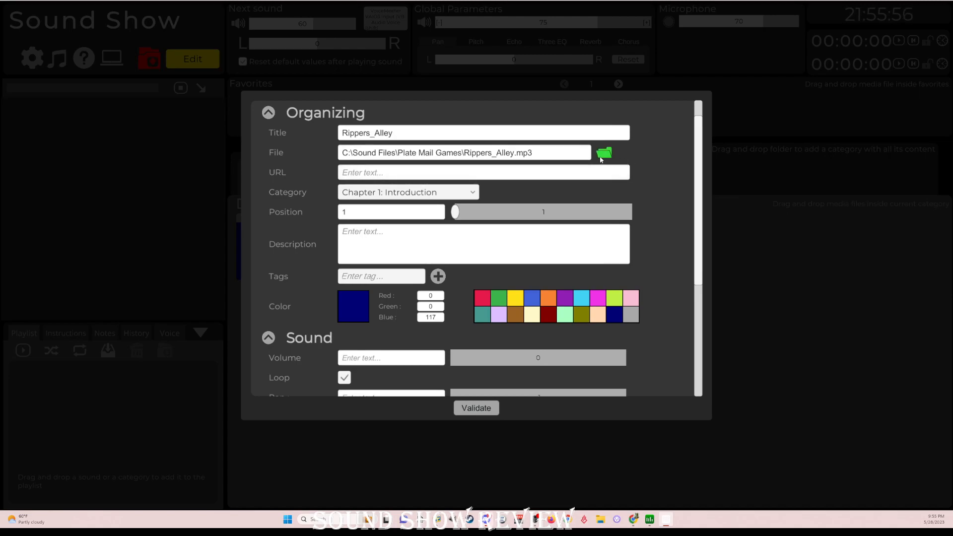
pyautogui.click(849, 212)
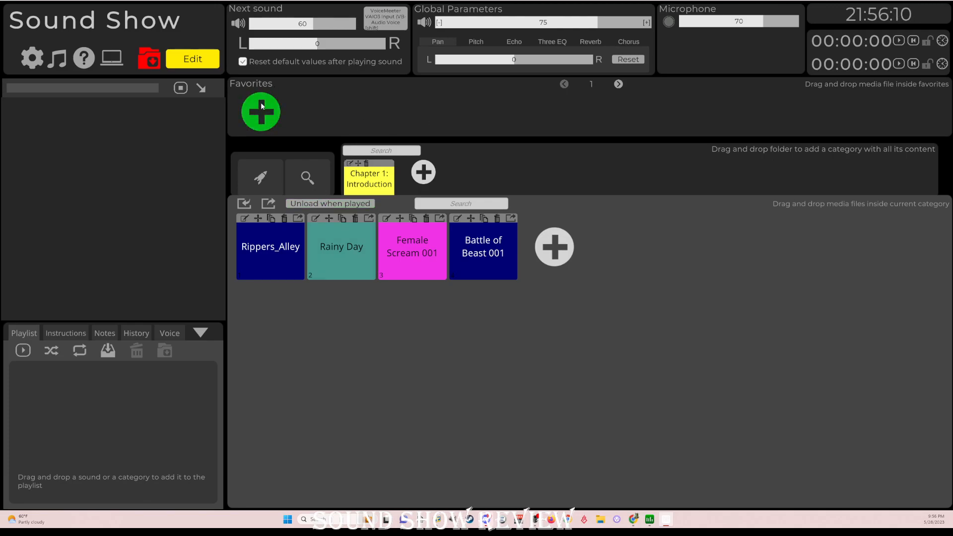
# View the element types that can be added to the favorites and close the list.
pyautogui.click(261, 118)
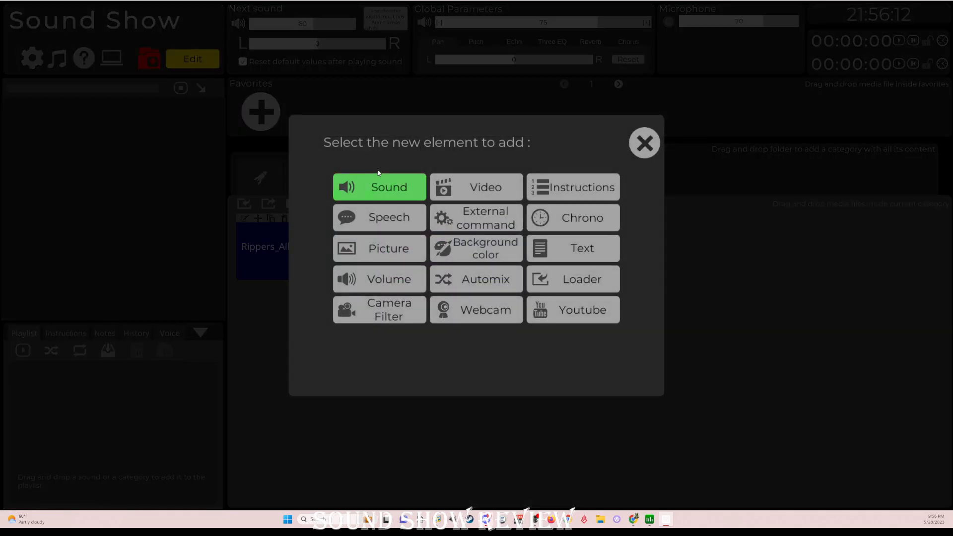
pyautogui.click(645, 143)
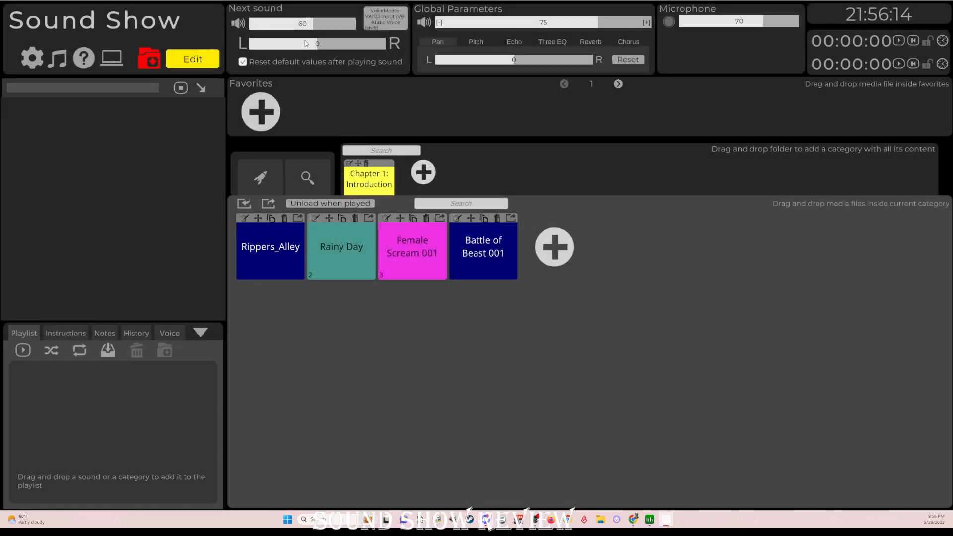
# Arrange Sample Librarian and Sound Show side by side, each filling half of the screen.
pyautogui.moveTo(440, 1); pyautogui.dragTo(716, 36)
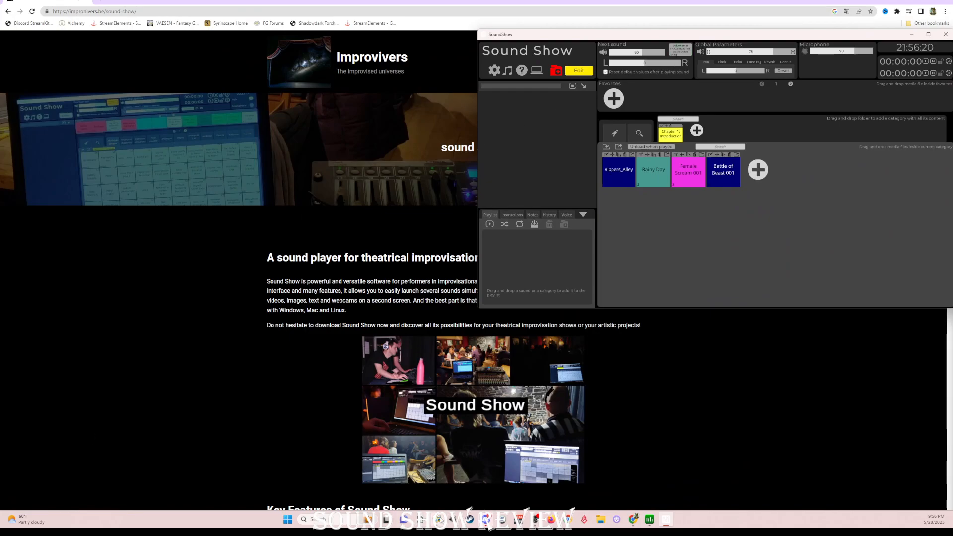
pyautogui.click(438, 520)
pyautogui.moveTo(275, 2); pyautogui.dragTo(0, 85)
pyautogui.click(526, 126)
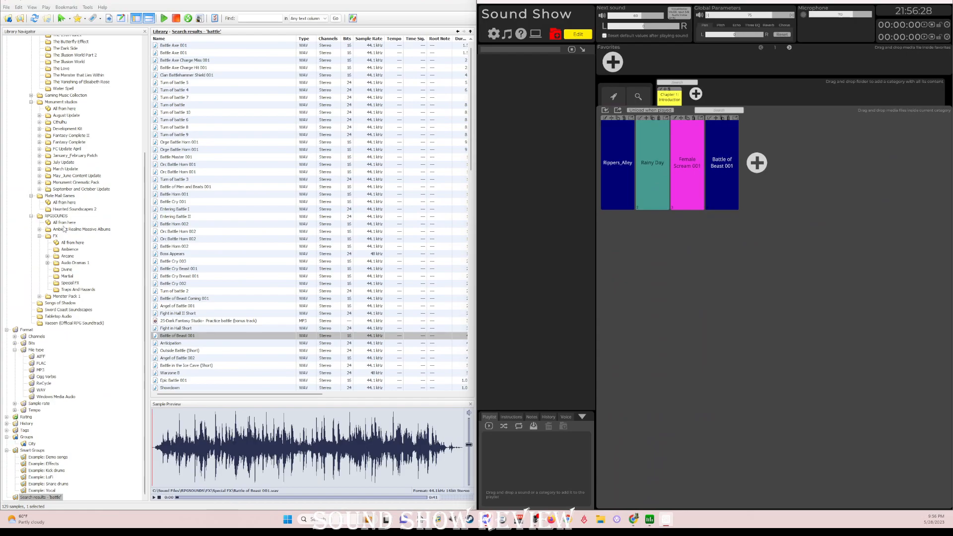
# Add Melee 003, Water Blast 003 and Melee Punch 001 from the RPGSOUNDS FX Divine folder to the Sound Show favorites.
pyautogui.click(56, 271)
pyautogui.click(57, 271)
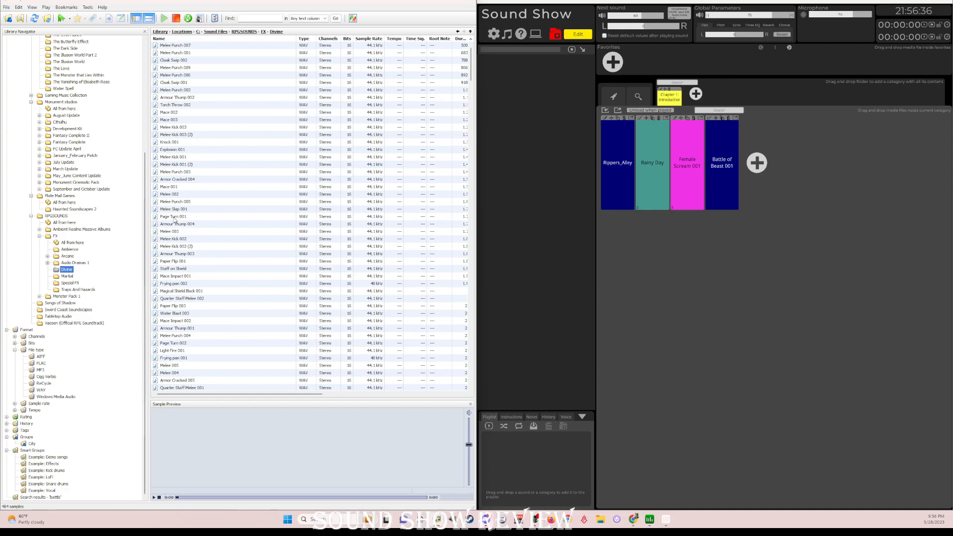
pyautogui.moveTo(169, 232); pyautogui.dragTo(633, 64)
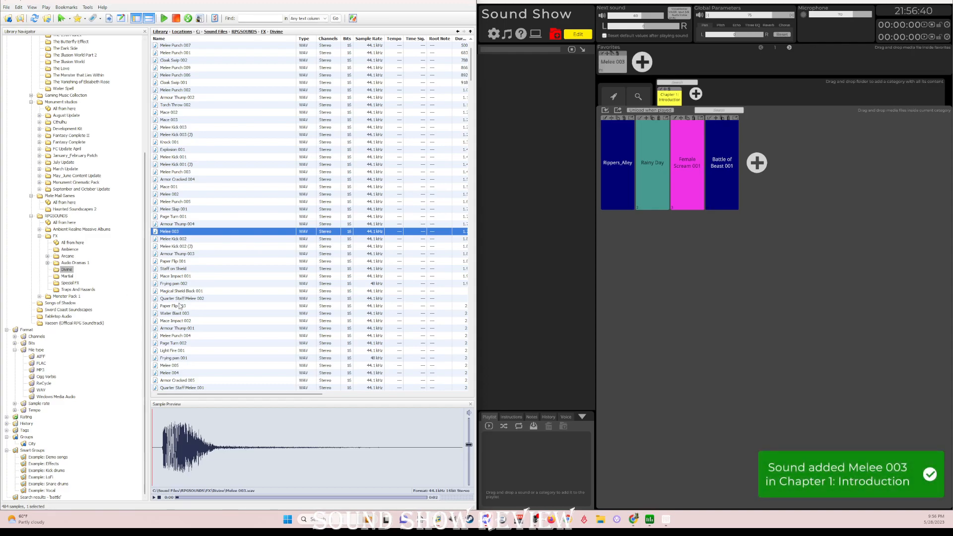
pyautogui.moveTo(180, 313); pyautogui.dragTo(643, 64)
pyautogui.moveTo(177, 53); pyautogui.dragTo(695, 60)
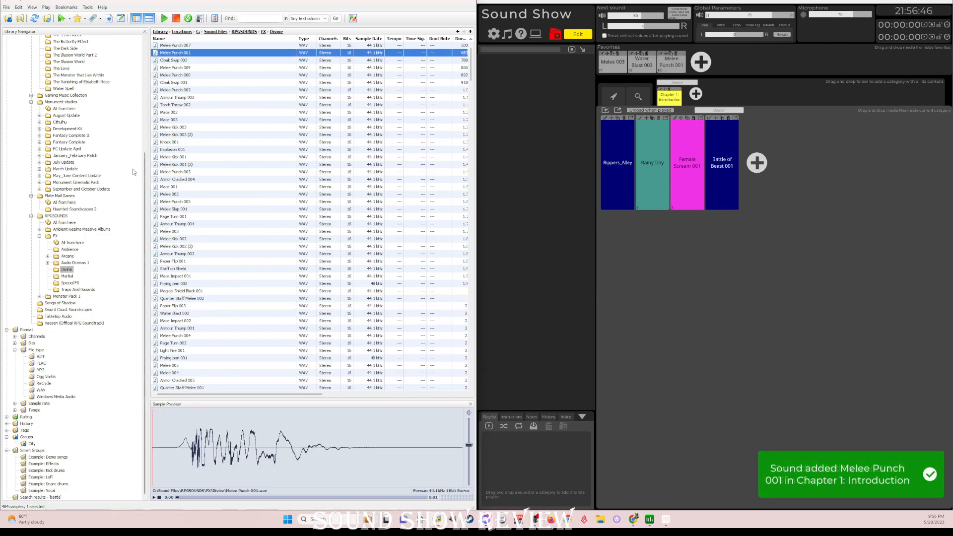
# Add Sword Block 001 and Claw Attack 007 from the RPGSOUNDS FX Martial folder to the Sound Show favorites.
pyautogui.click(70, 282)
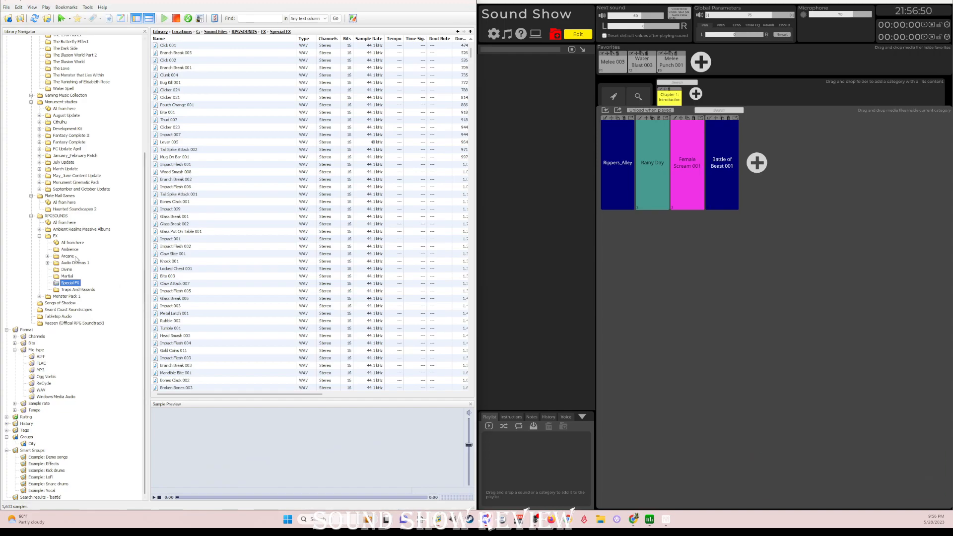
pyautogui.scroll(2, 197, 216)
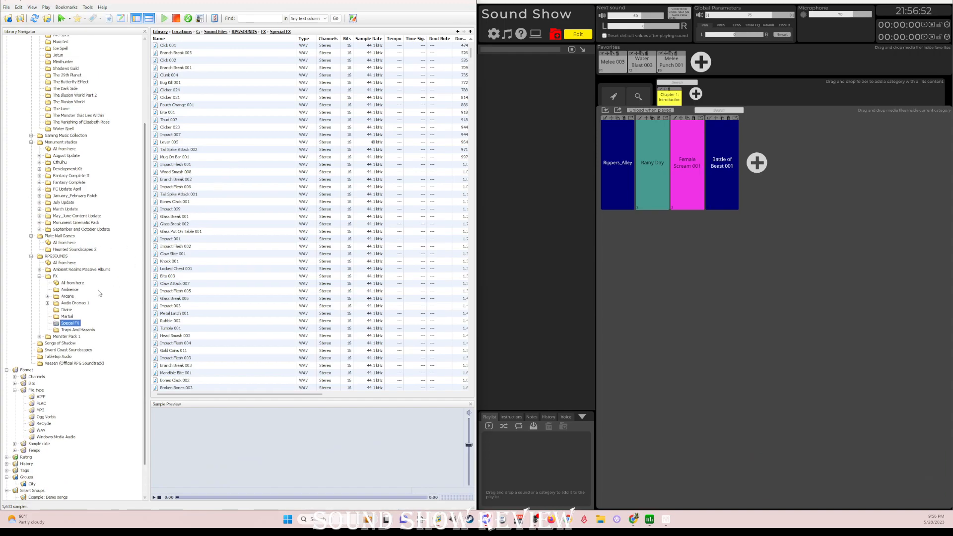
pyautogui.click(48, 297)
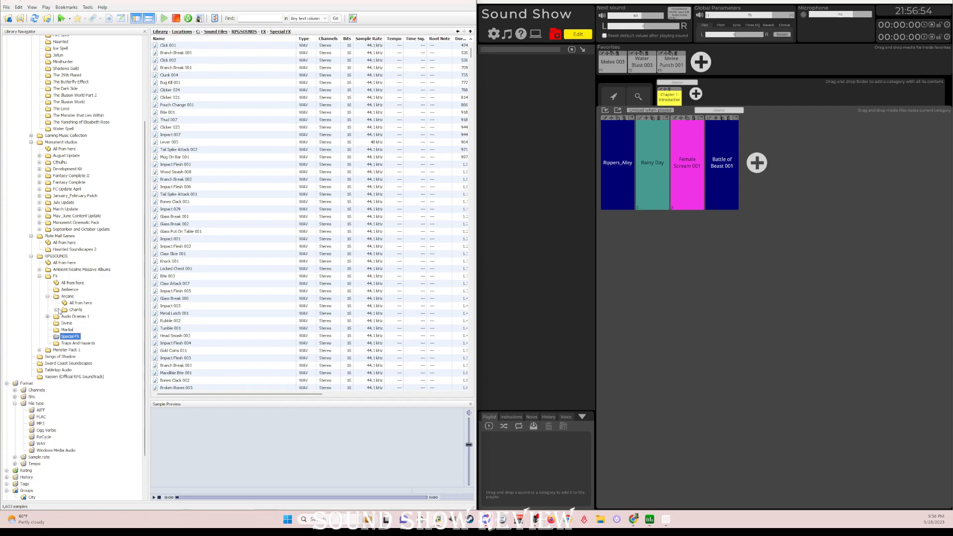
pyautogui.scroll(-3, 59, 298)
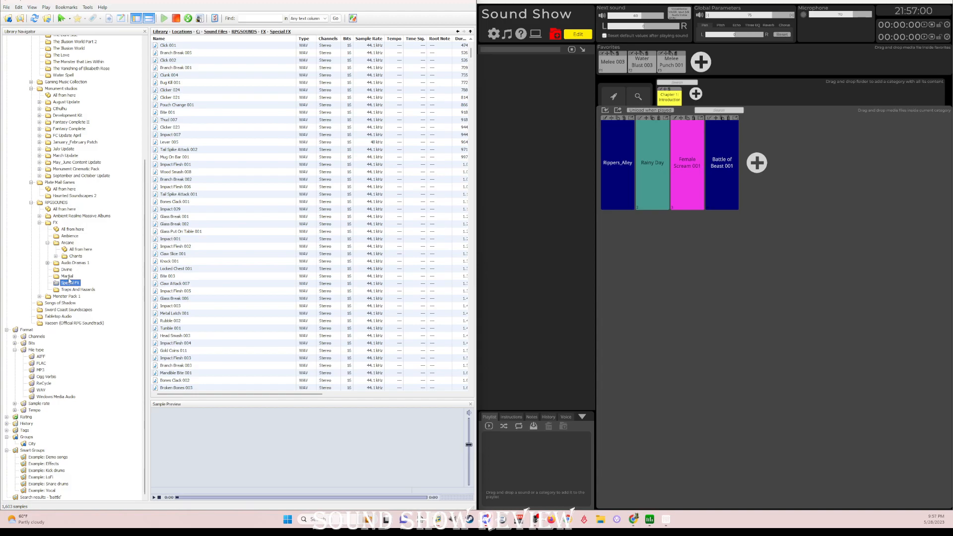
pyautogui.click(68, 276)
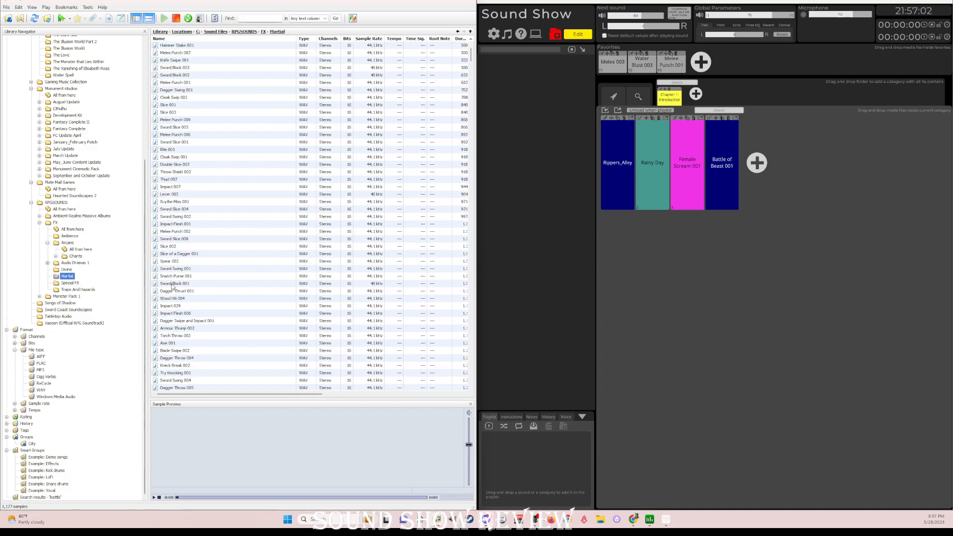
pyautogui.click(171, 284)
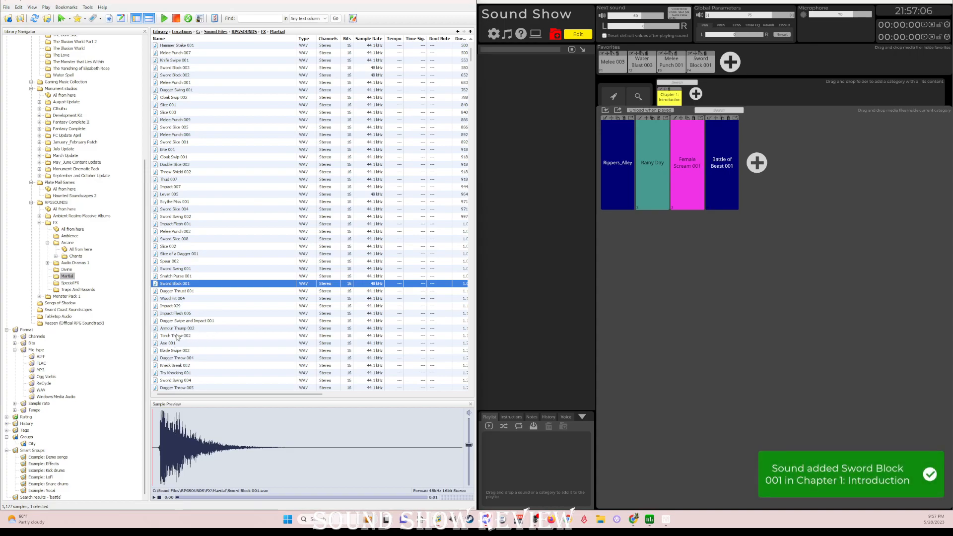
pyautogui.scroll(-8, 179, 343)
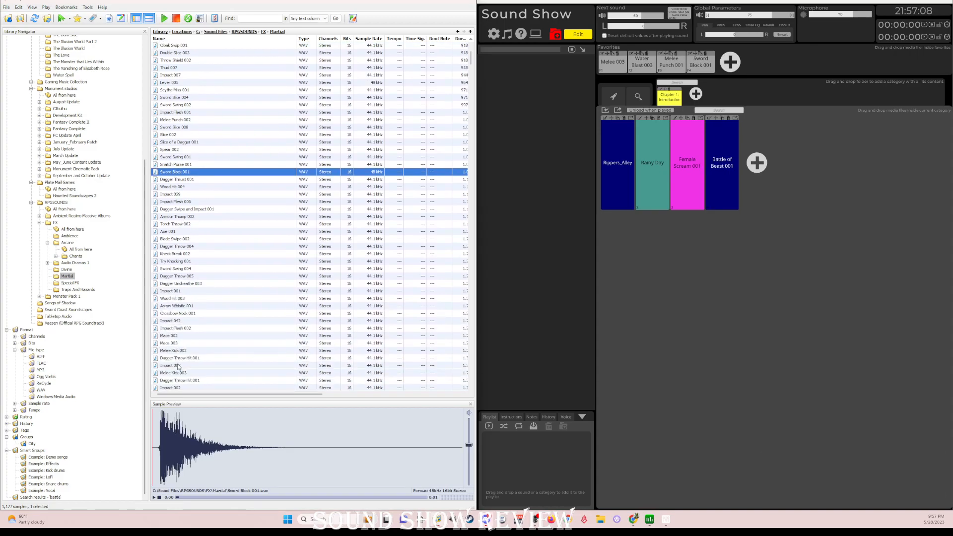
pyautogui.moveTo(185, 358); pyautogui.dragTo(743, 66)
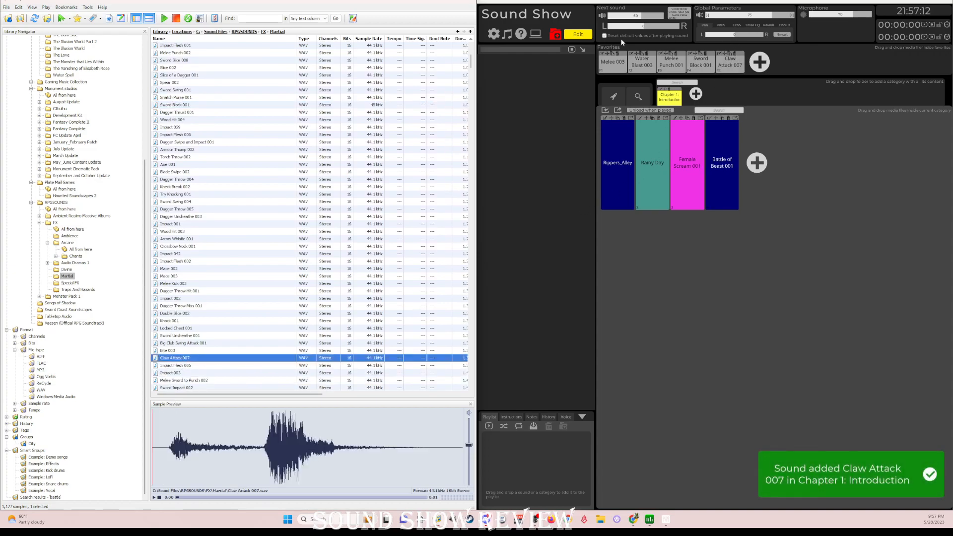
# Maximize Sound Show and play the favorites Water Blast 003, Sword Block 001 and Claw Attack 007.
pyautogui.click(925, 1)
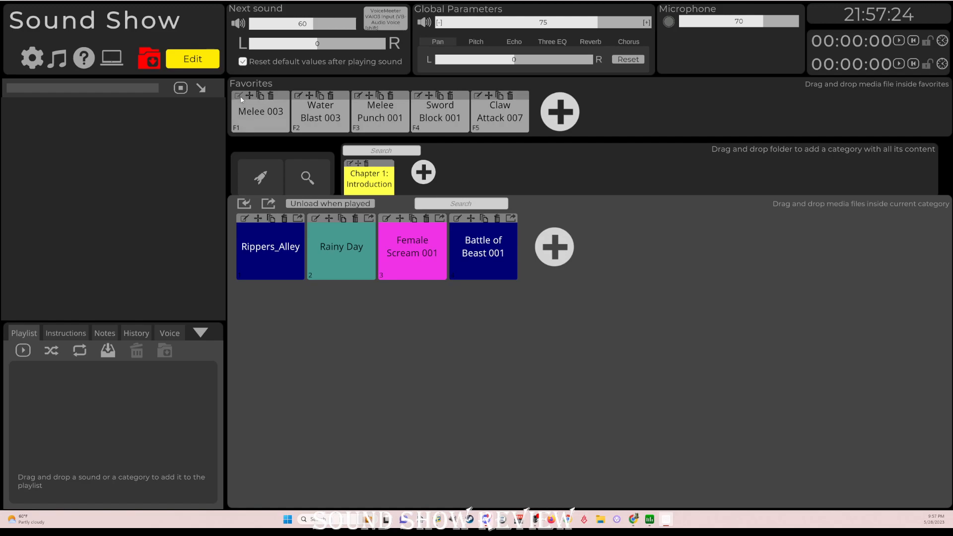
pyautogui.click(315, 109)
pyautogui.press('F4')
pyautogui.press('F5')
# Review the keyboard assignments for general commands and for favorites and sounds in the options, and return to the soundboard.
pyautogui.click(33, 59)
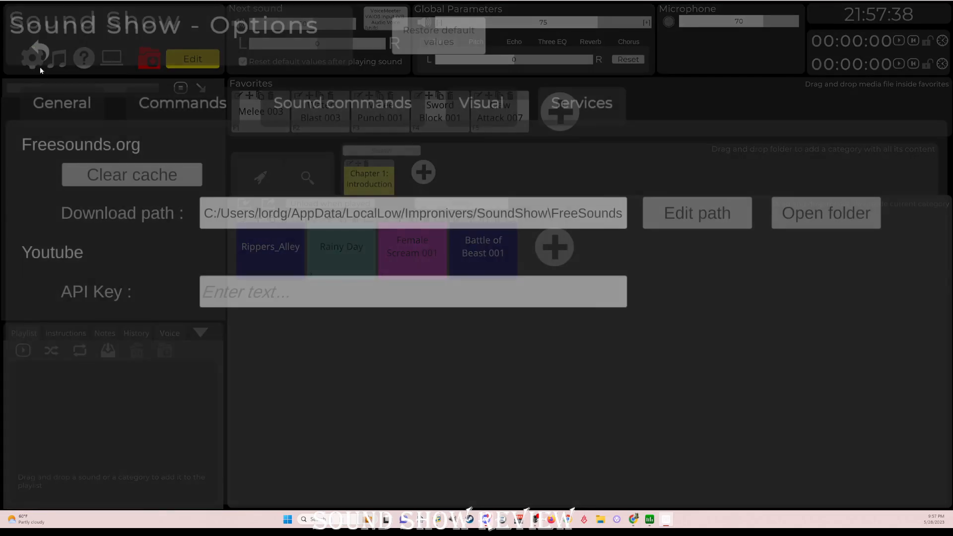
pyautogui.click(185, 106)
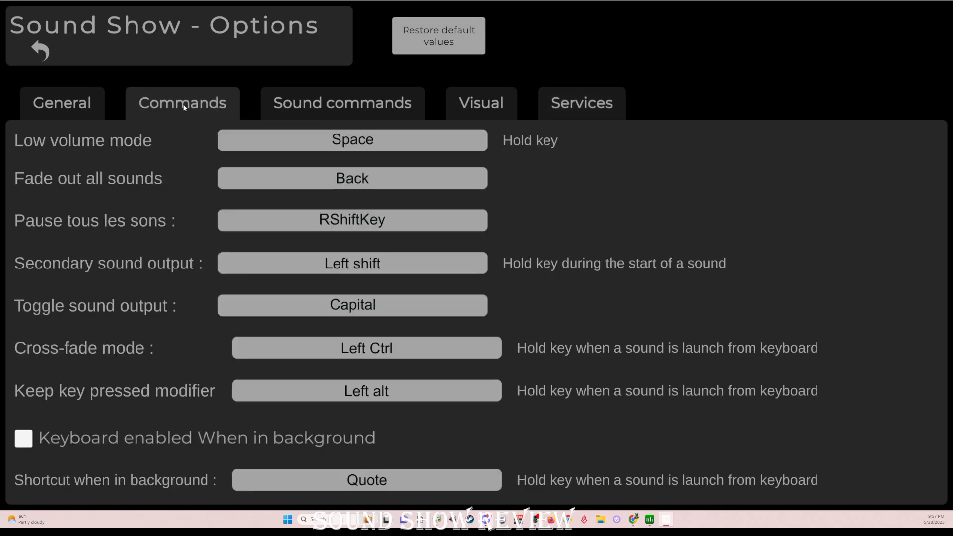
pyautogui.click(292, 102)
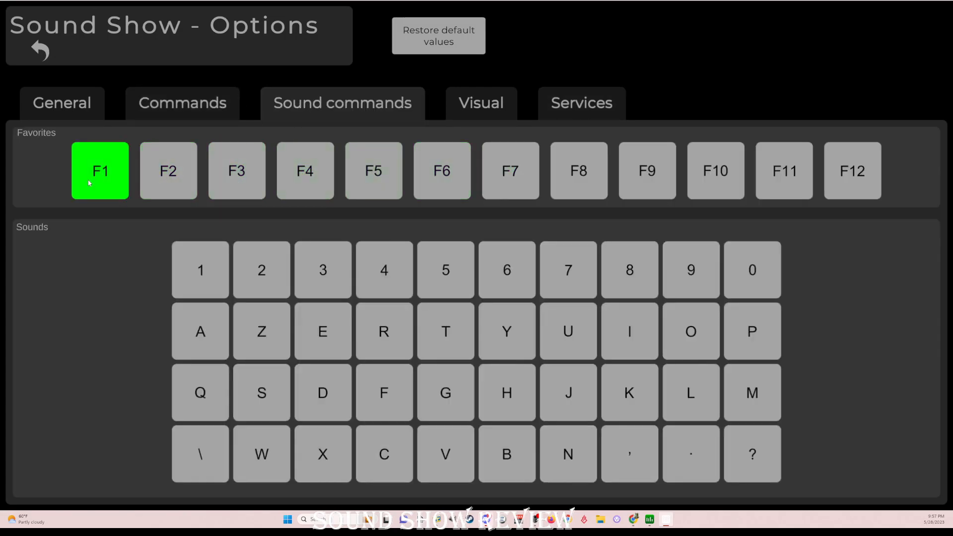
pyautogui.click(48, 57)
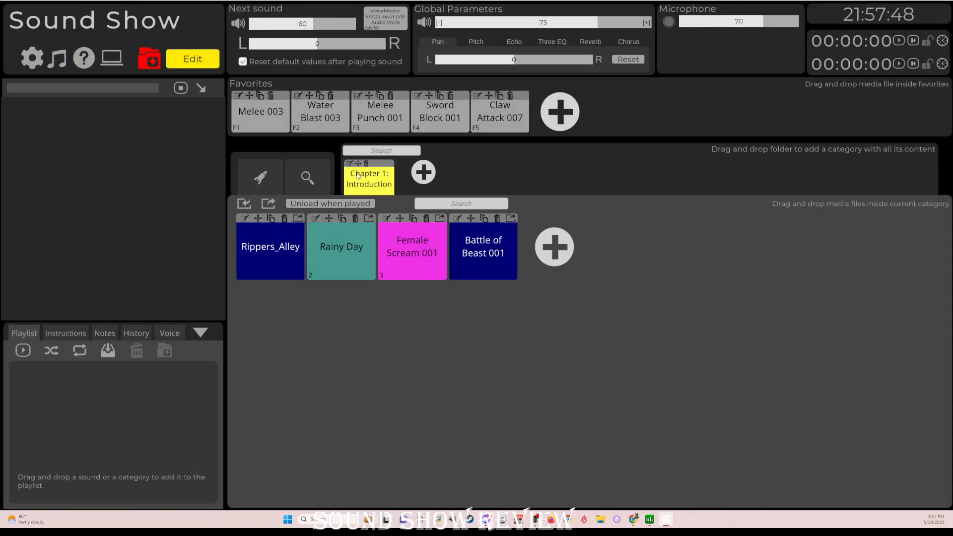
# Play the favorites Water Blast 003 and Claw Attack 007 with their assigned shortcuts.
pyautogui.press('F2')
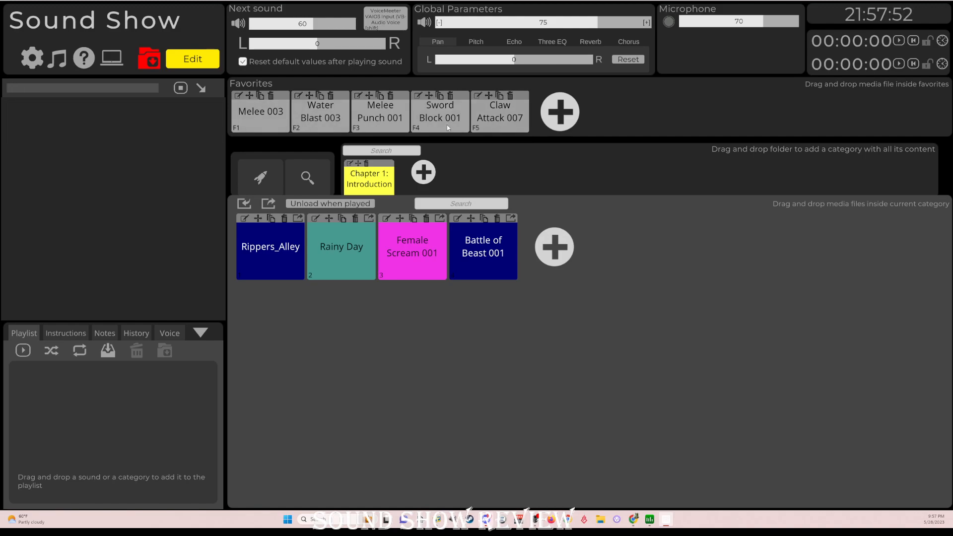
pyautogui.press('F5')
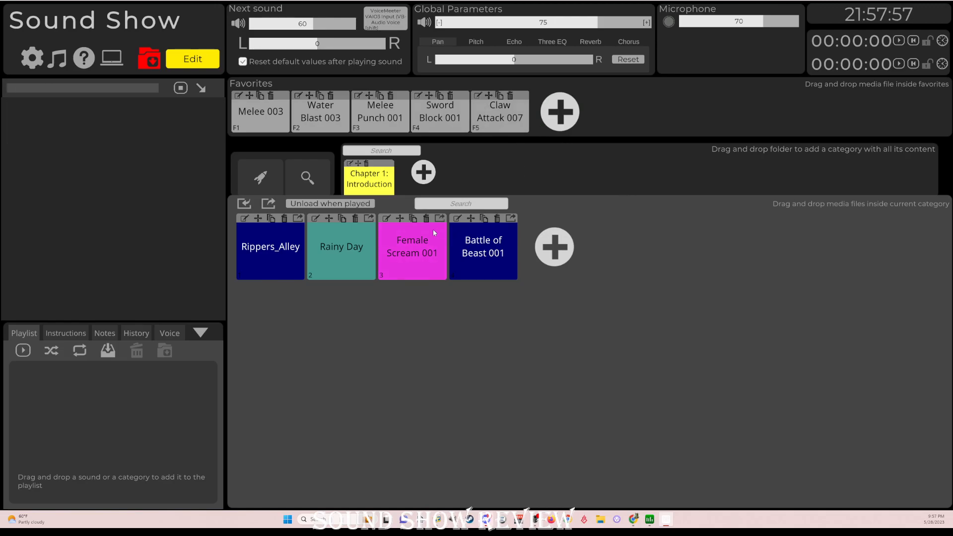
# Create a second category titled Vaesen Soundtrack and give it the lime green palette color.
pyautogui.click(425, 175)
pyautogui.click(395, 308)
pyautogui.click(407, 138)
pyautogui.write('Va')
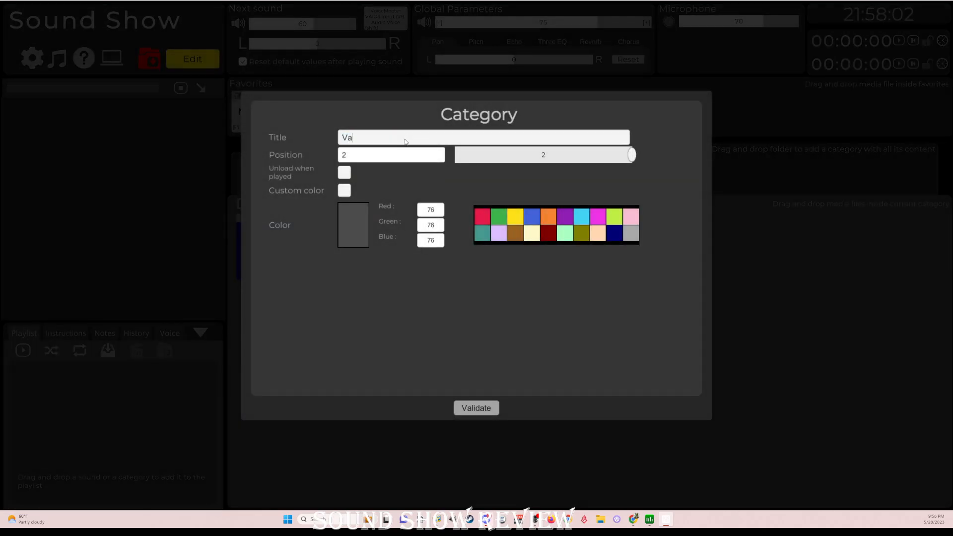
pyautogui.write('esen Soundtrack')
pyautogui.click(549, 222)
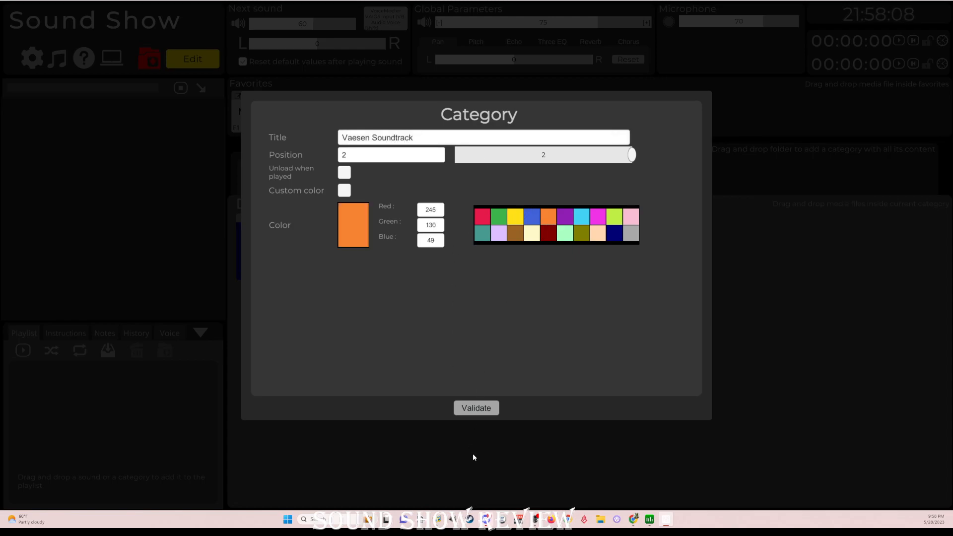
pyautogui.click(614, 219)
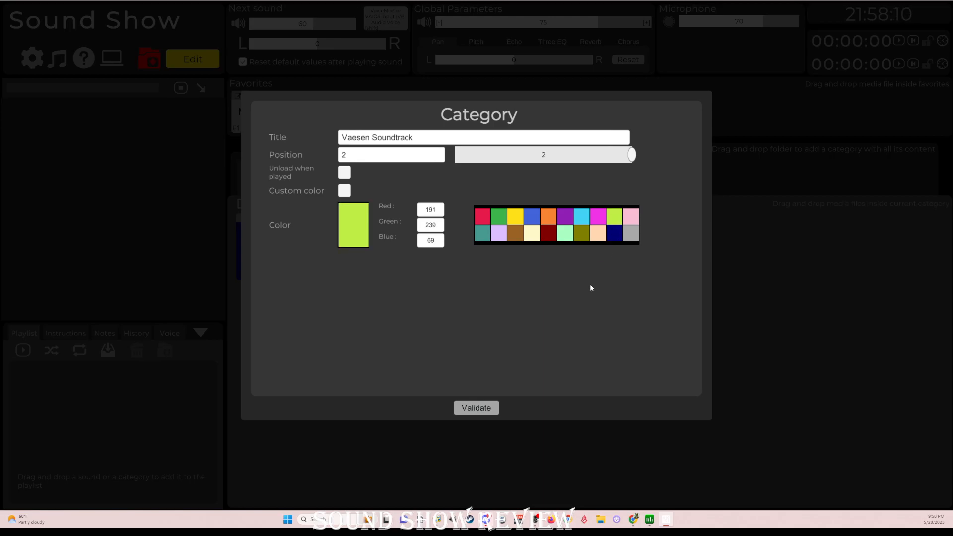
pyautogui.click(486, 403)
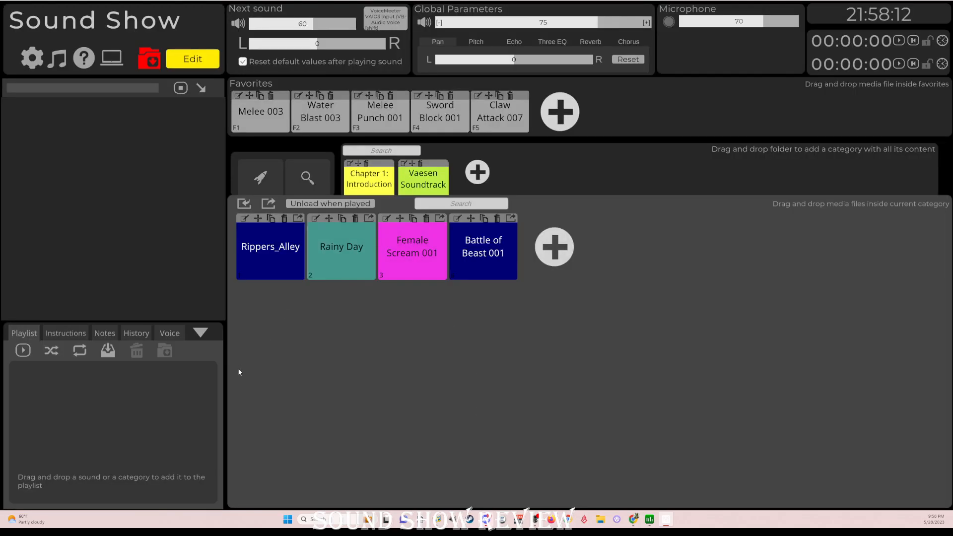
# Place Sound Show beside Sample Librarian and open the Vaesen (Official RPG Soundtrack) folder in Sample Librarian.
pyautogui.moveTo(258, 1); pyautogui.dragTo(351, 46)
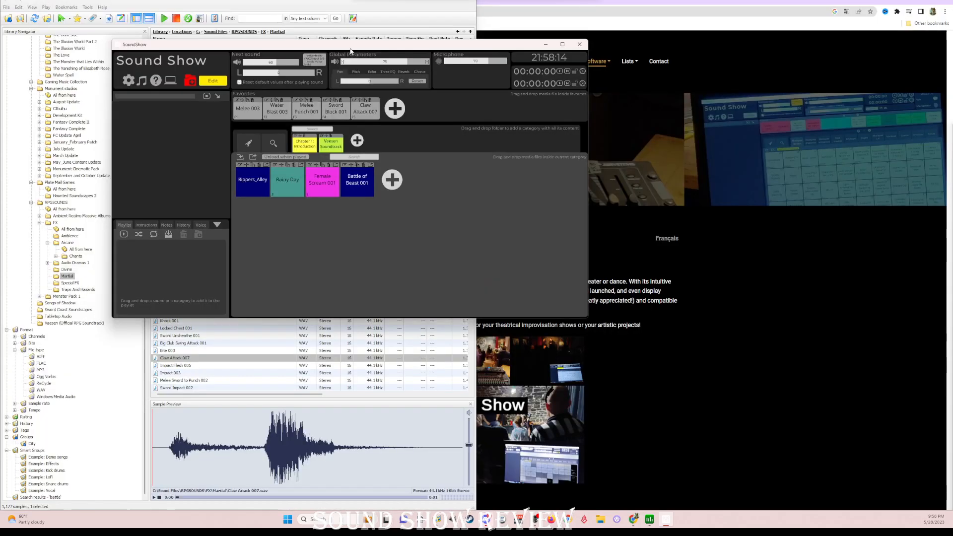
pyautogui.moveTo(253, 1); pyautogui.dragTo(1, 69)
pyautogui.click(596, 133)
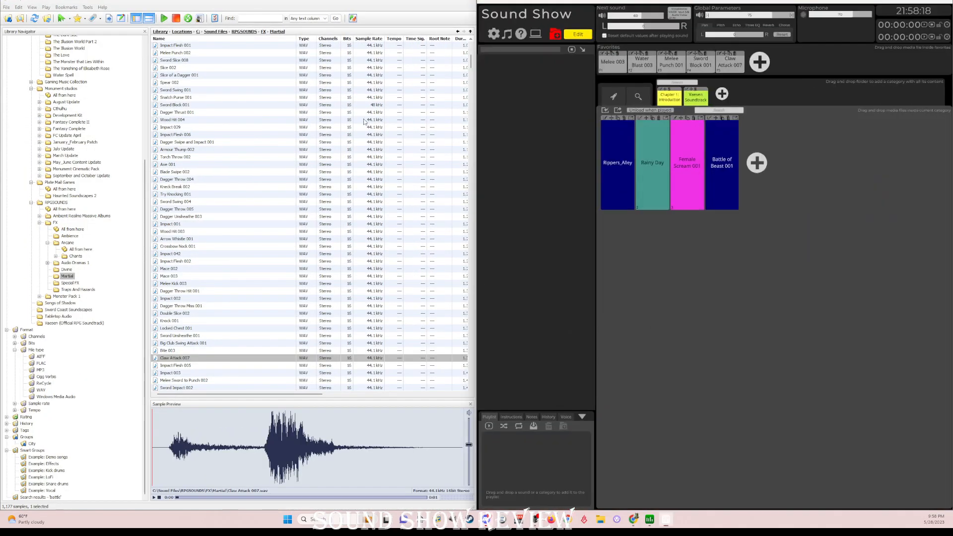
pyautogui.click(65, 322)
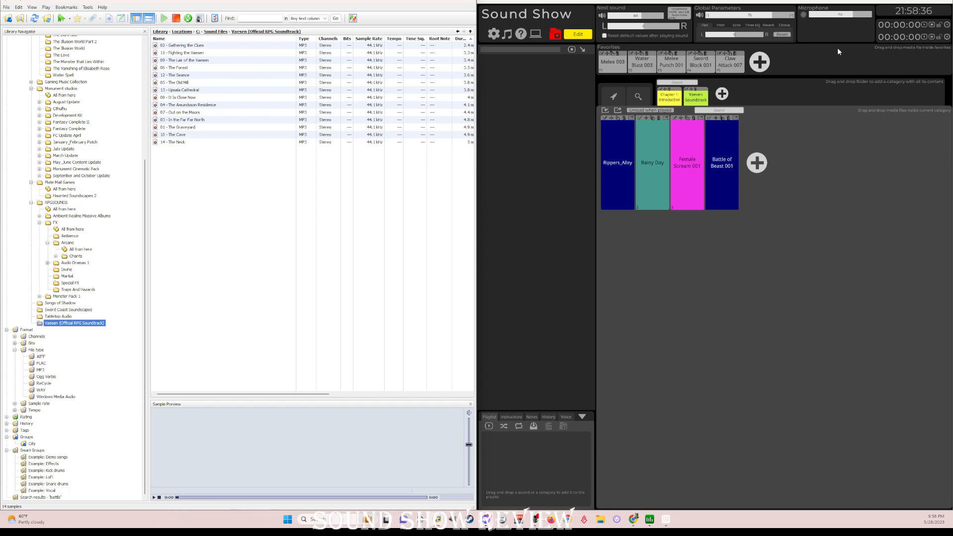
# Place File Explorer's Sound Files folder beside Sound Show and add the Vaesen (Official RPG Soundtrack) folder as a category.
pyautogui.click(633, 410)
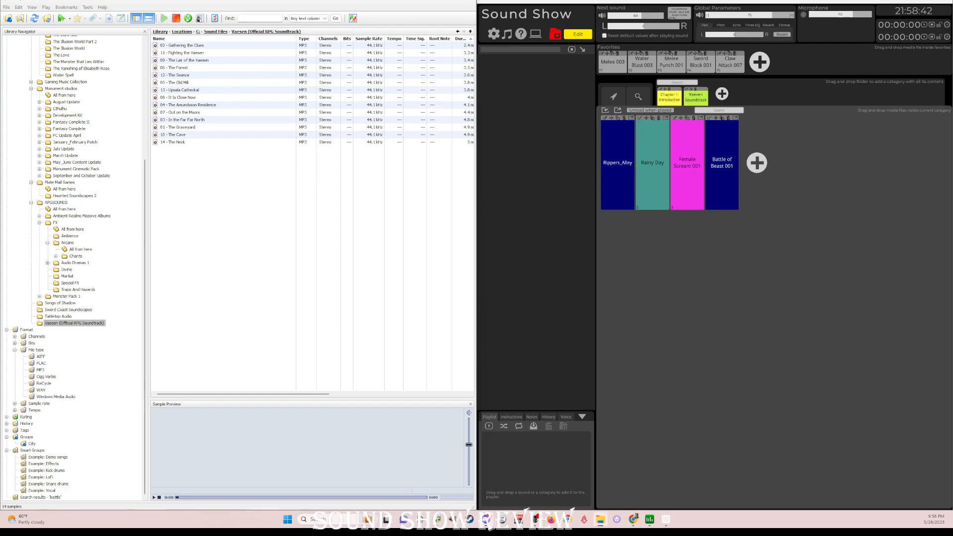
pyautogui.click(931, 8)
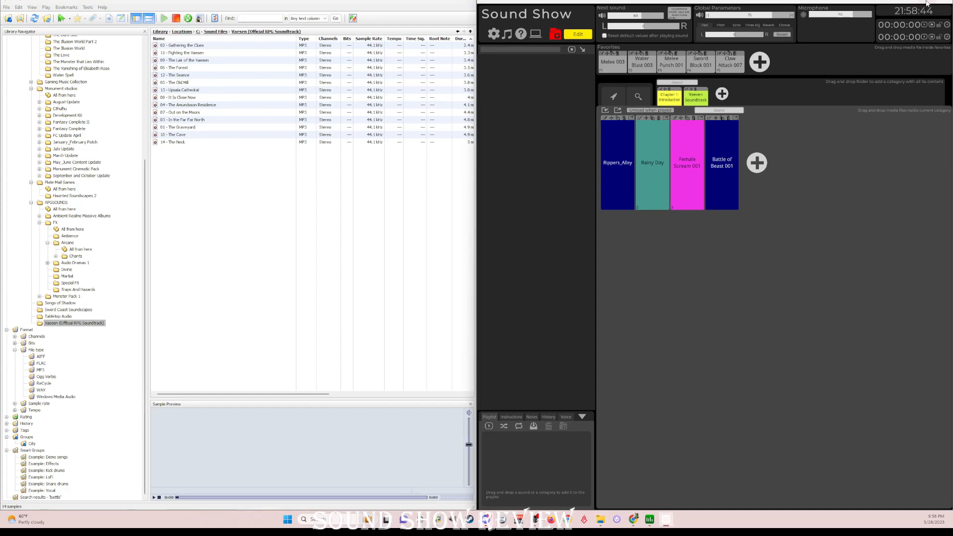
pyautogui.click(925, 1)
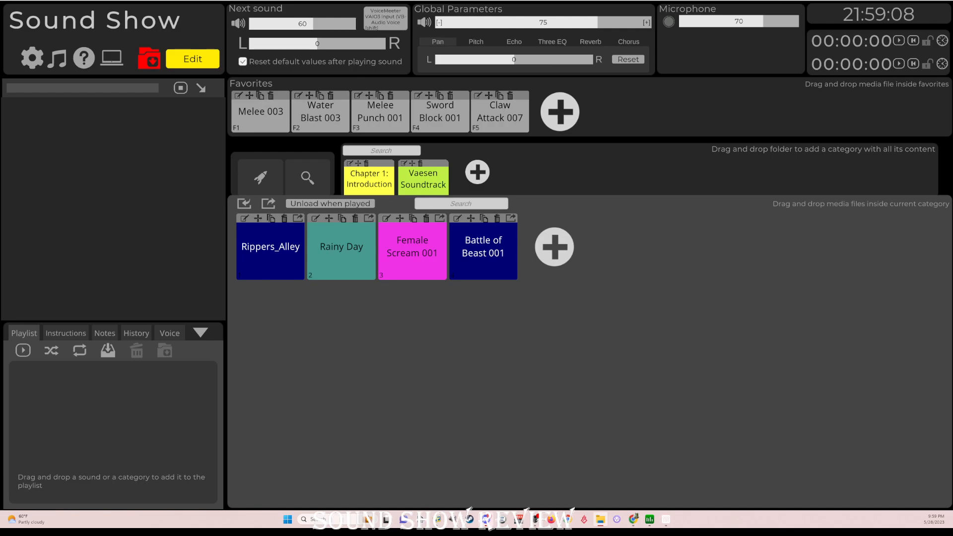
pyautogui.moveTo(952, 249); pyautogui.dragTo(1, 128)
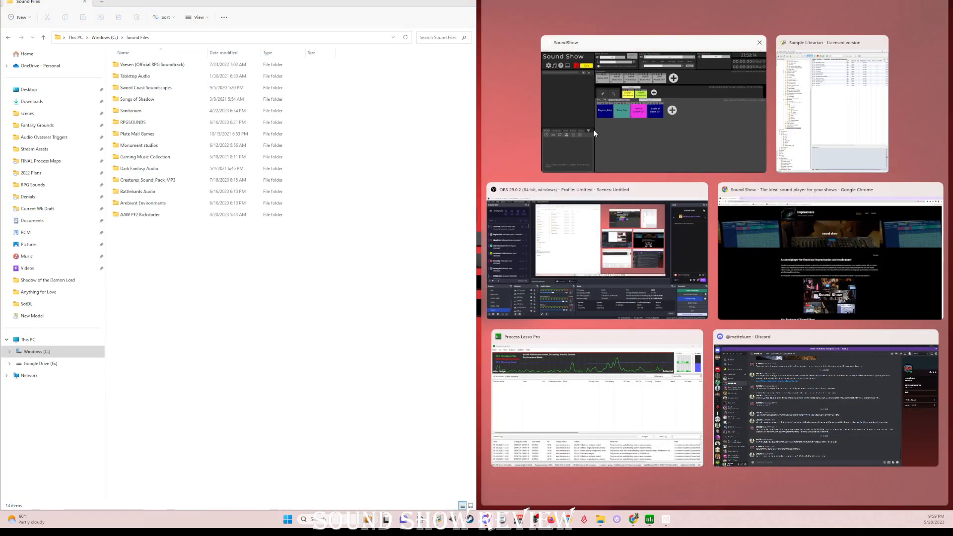
pyautogui.click(611, 149)
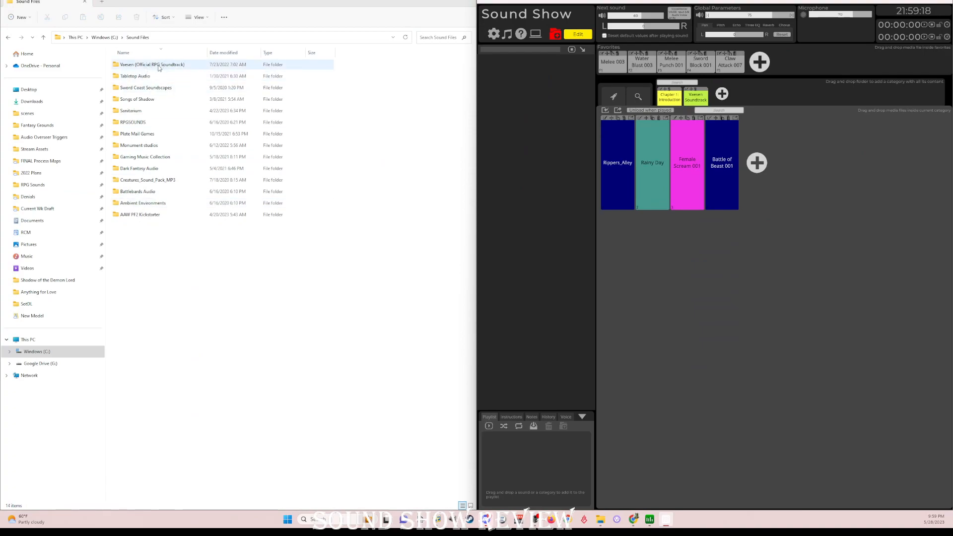
pyautogui.moveTo(159, 68); pyautogui.dragTo(797, 209)
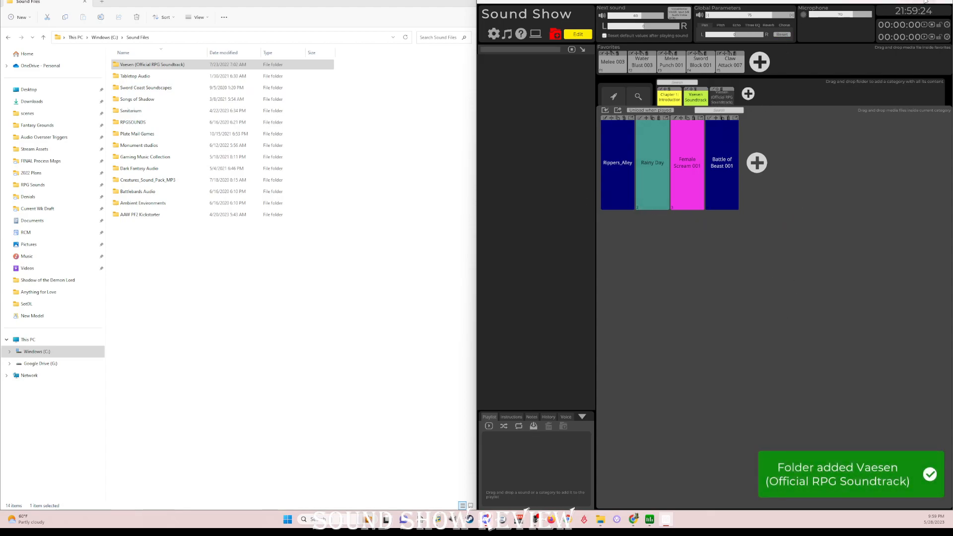
# Maximize Sound Show, show the Vaesen (Official RPG Soundtrack) category's sounds and delete the Vaesen Soundtrack category.
pyautogui.doubleClick(875, 2)
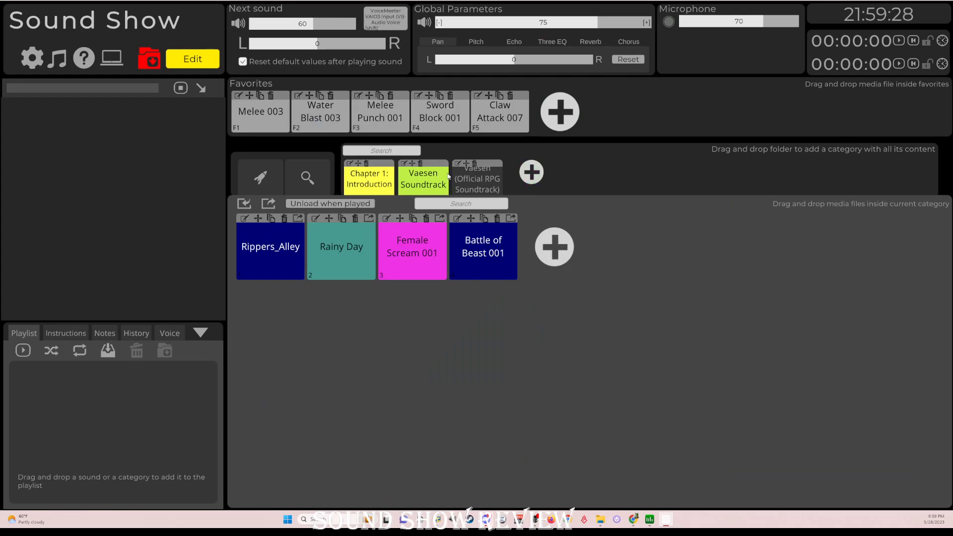
pyautogui.click(484, 173)
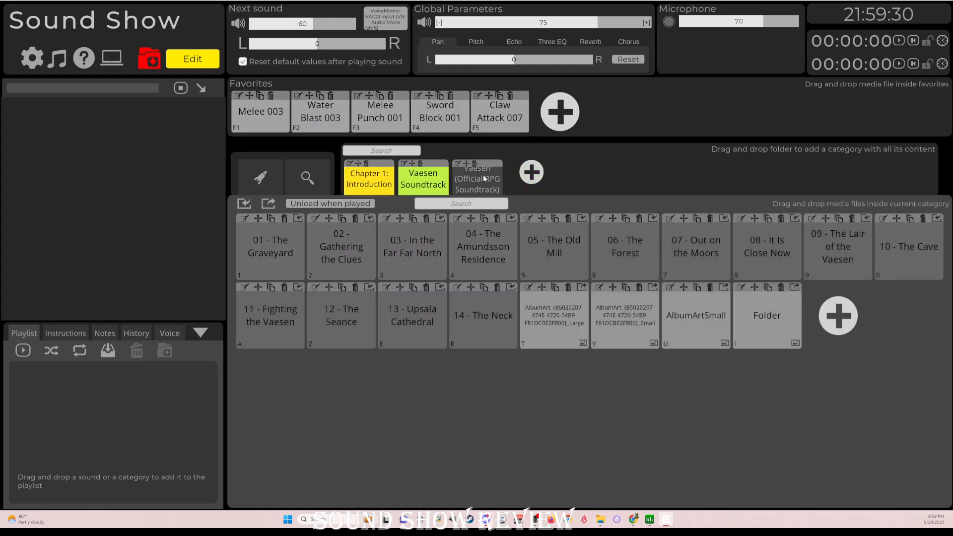
pyautogui.click(421, 164)
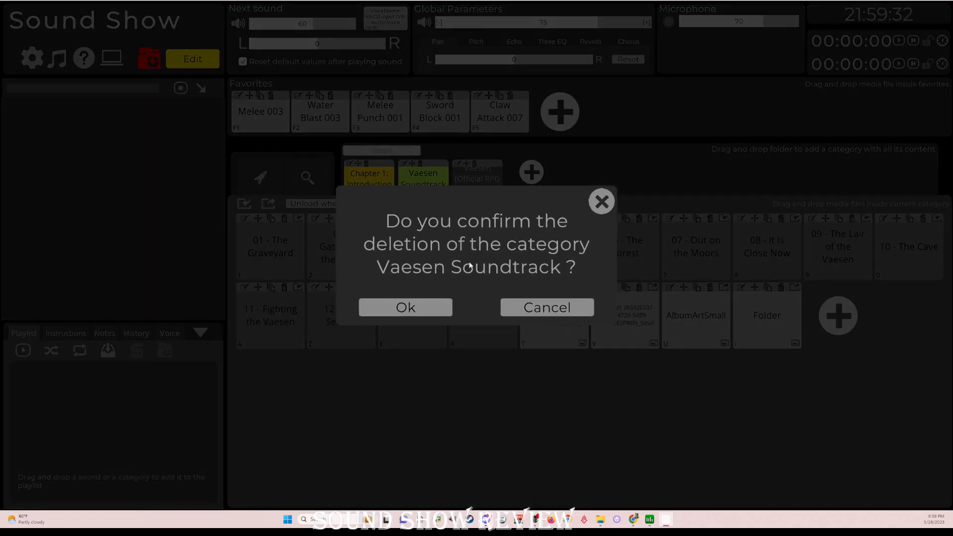
pyautogui.click(430, 308)
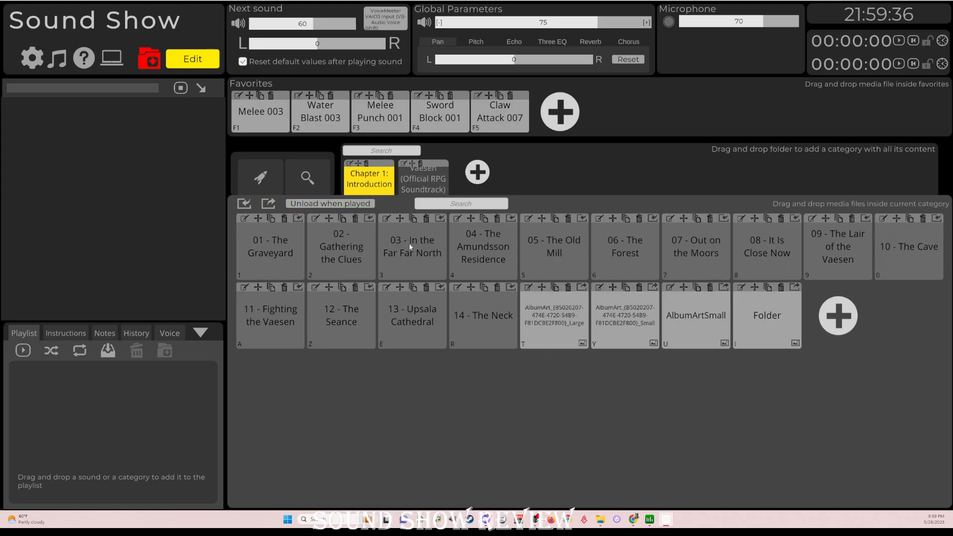
# Delete the two long-named AlbumArt images, AlbumArtSmall and Folder from the Vaesen (Official RPG Soundtrack) category.
pyautogui.click(568, 287)
pyautogui.click(422, 306)
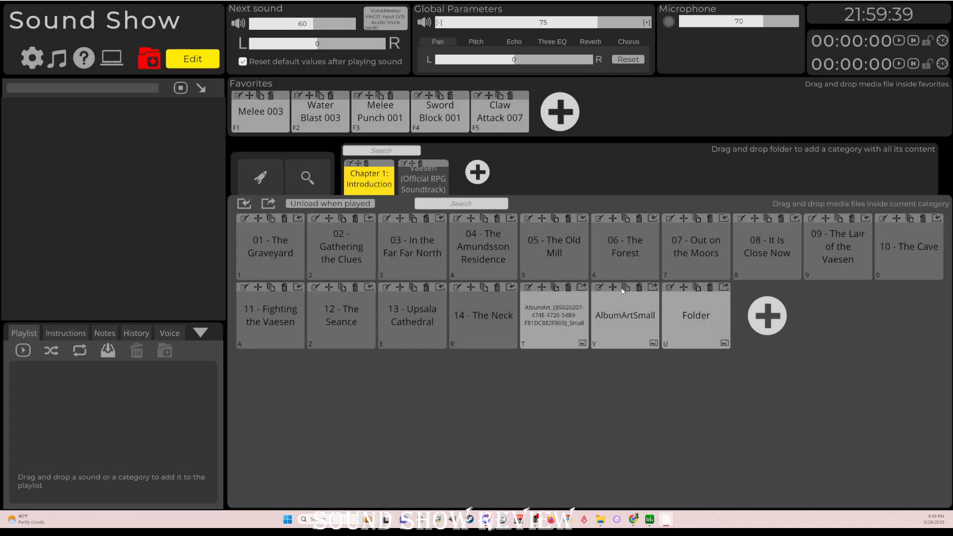
pyautogui.click(568, 288)
pyautogui.click(422, 312)
pyautogui.click(568, 288)
pyautogui.click(447, 312)
pyautogui.click(568, 287)
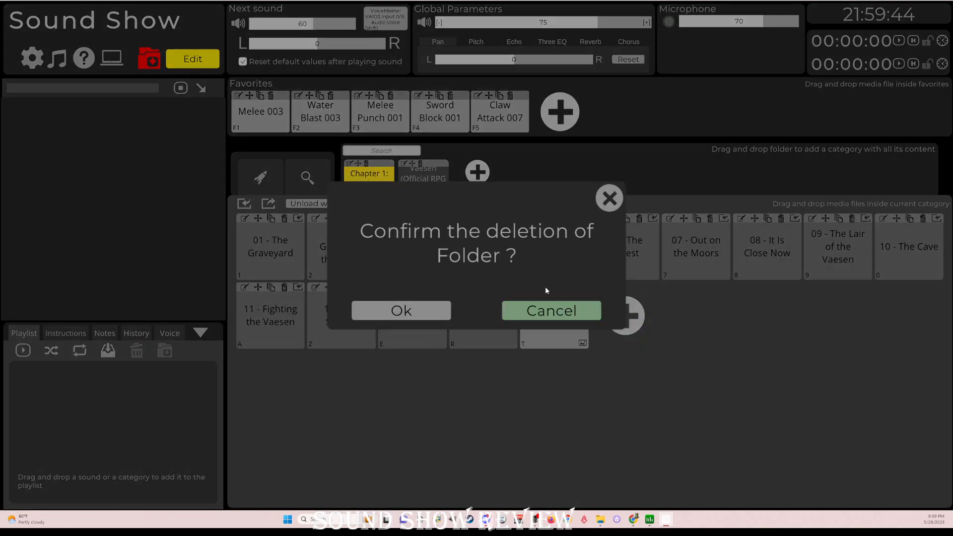
pyautogui.click(424, 305)
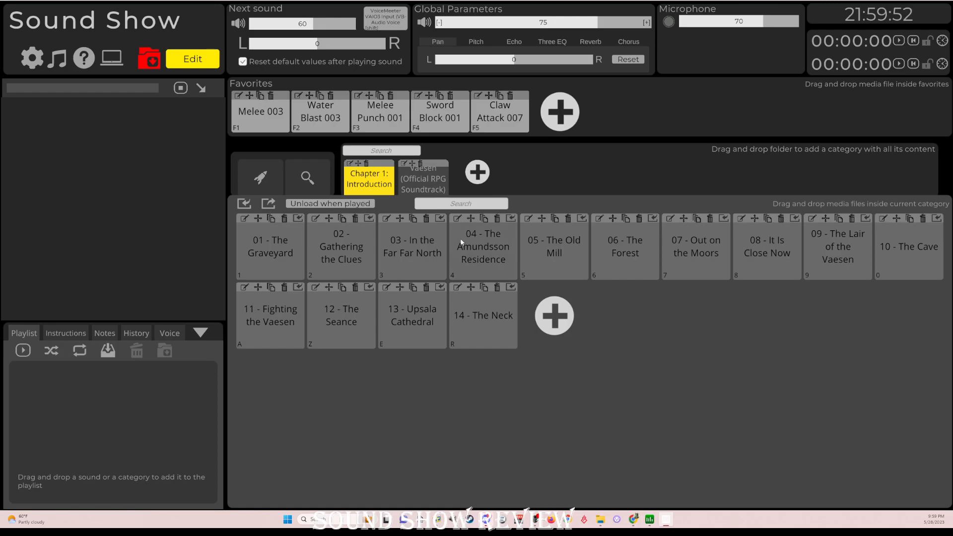
# Load all sounds of the Vaesen category, then play 04 - The Amundsson Residence and fade it out.
pyautogui.click(245, 204)
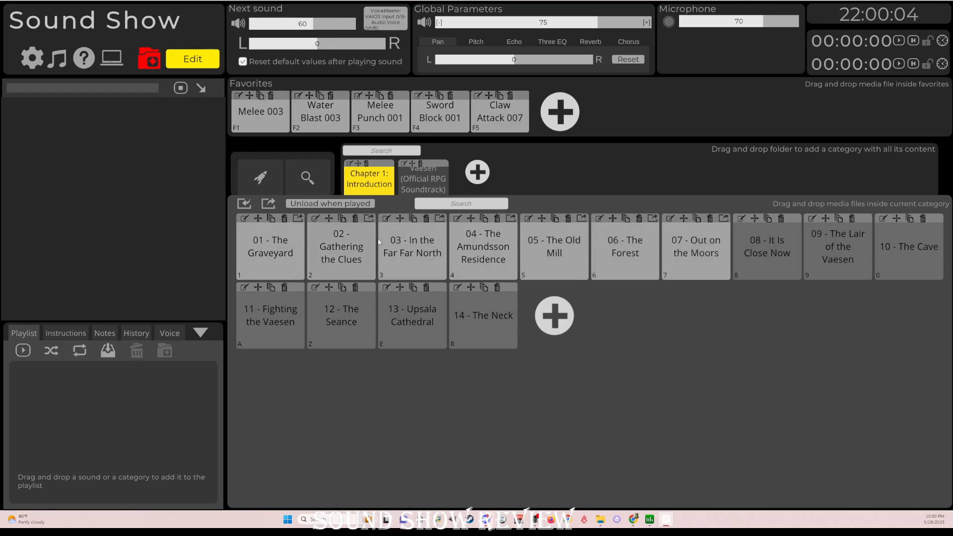
pyautogui.click(485, 249)
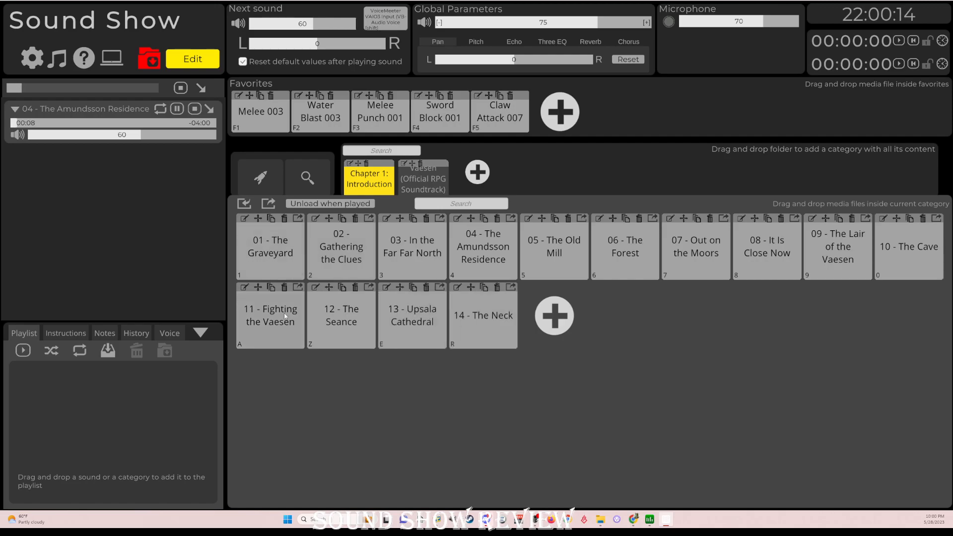
pyautogui.click(209, 109)
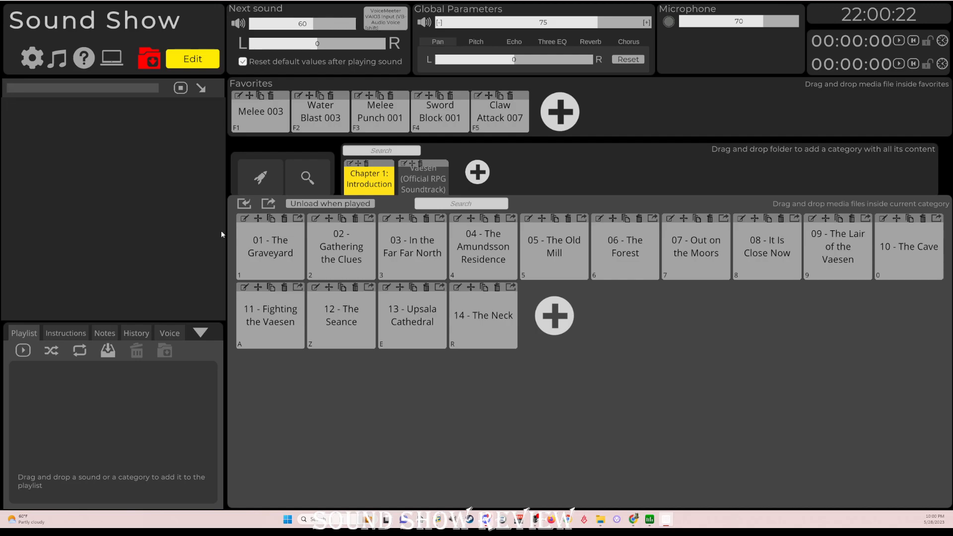
# Review the organizing, sound and effect settings of 04 - The Amundsson Residence and return to the soundboard without editing.
pyautogui.click(457, 218)
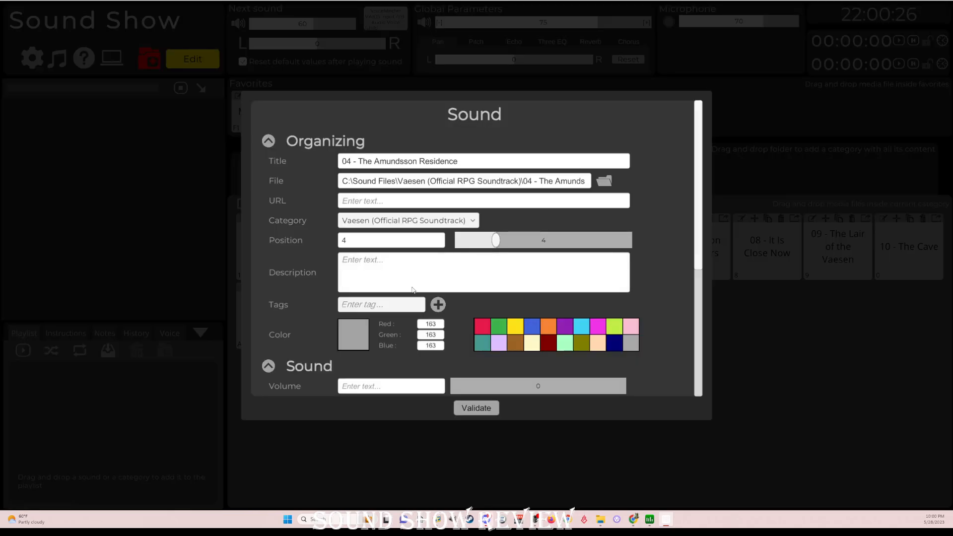
pyautogui.scroll(-5, 419, 281)
pyautogui.scroll(-1, 312, 304)
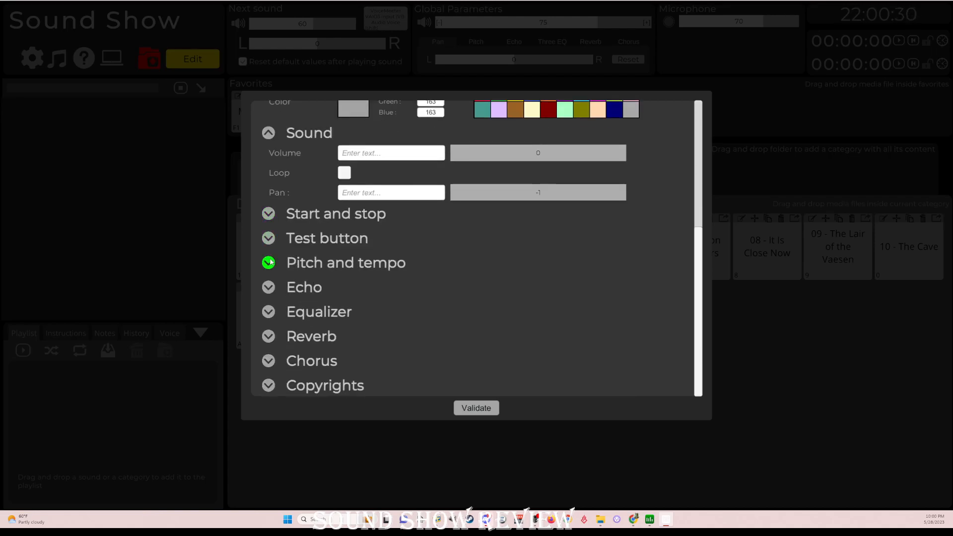
pyautogui.scroll(2, 443, 279)
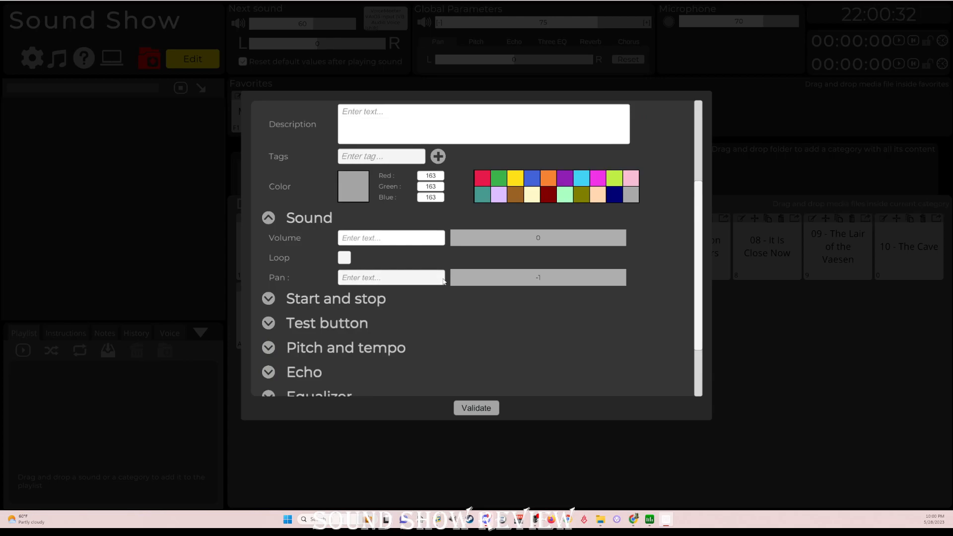
pyautogui.scroll(5, 444, 281)
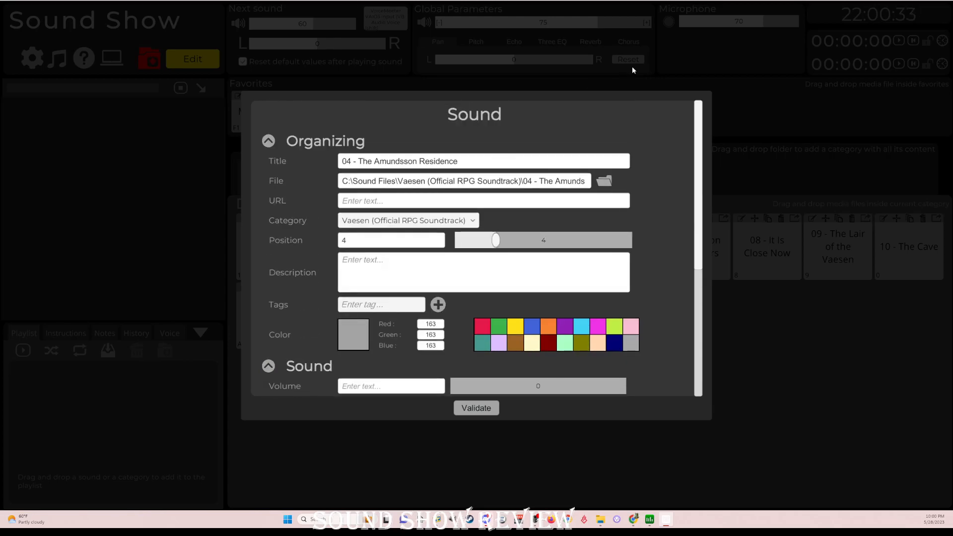
pyautogui.click(734, 350)
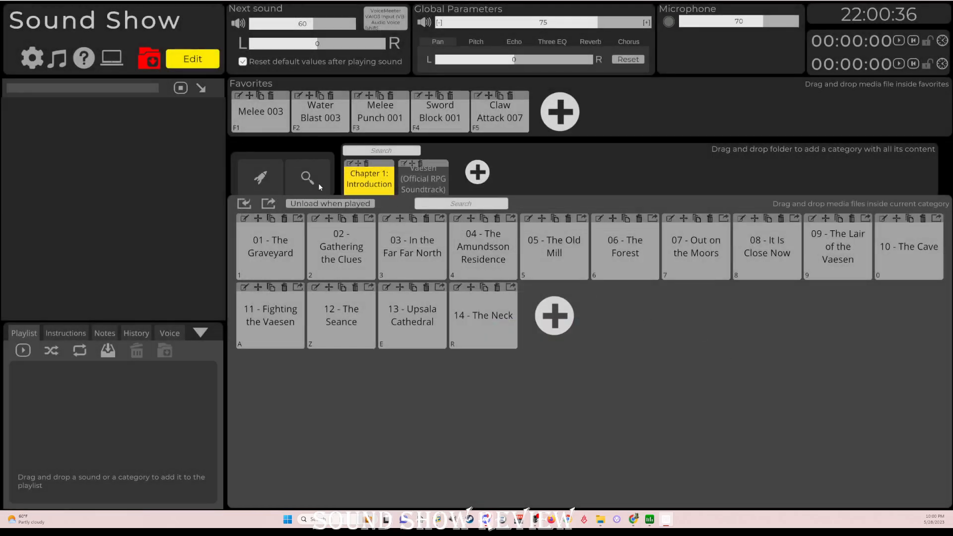
# Enable Unload when played for the Vaesen category, play 01 - The Graveyard with its shortcut and fade it out.
pyautogui.click(314, 205)
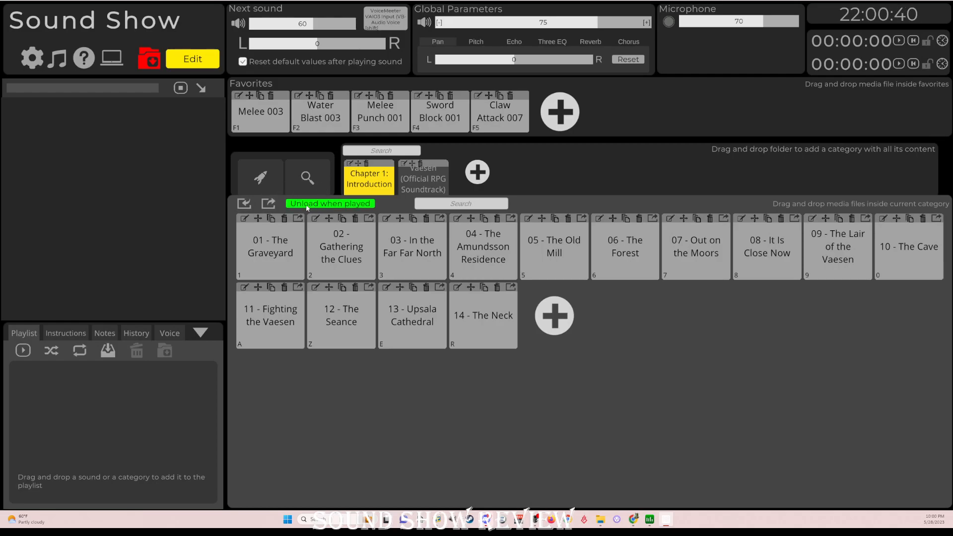
pyautogui.click(307, 205)
pyautogui.click(304, 205)
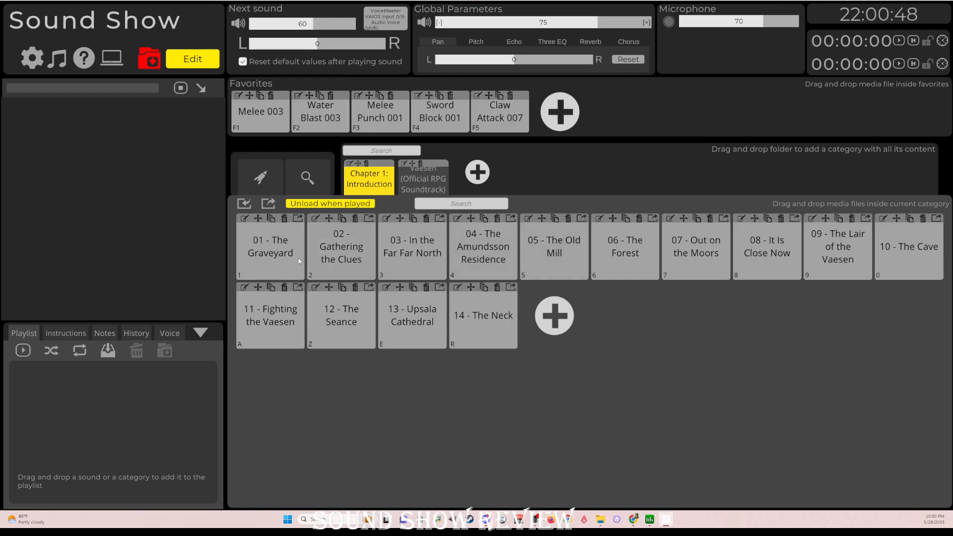
pyautogui.press('1')
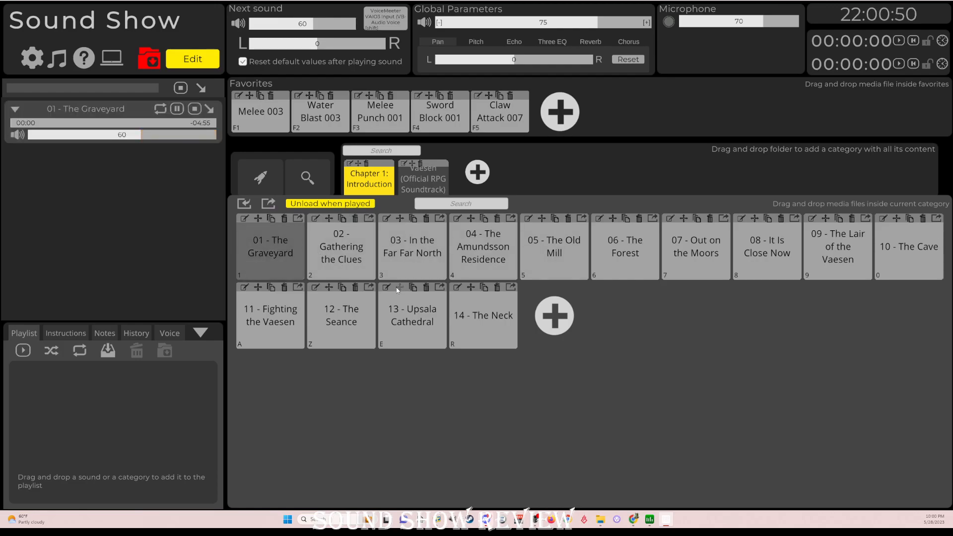
pyautogui.click(210, 110)
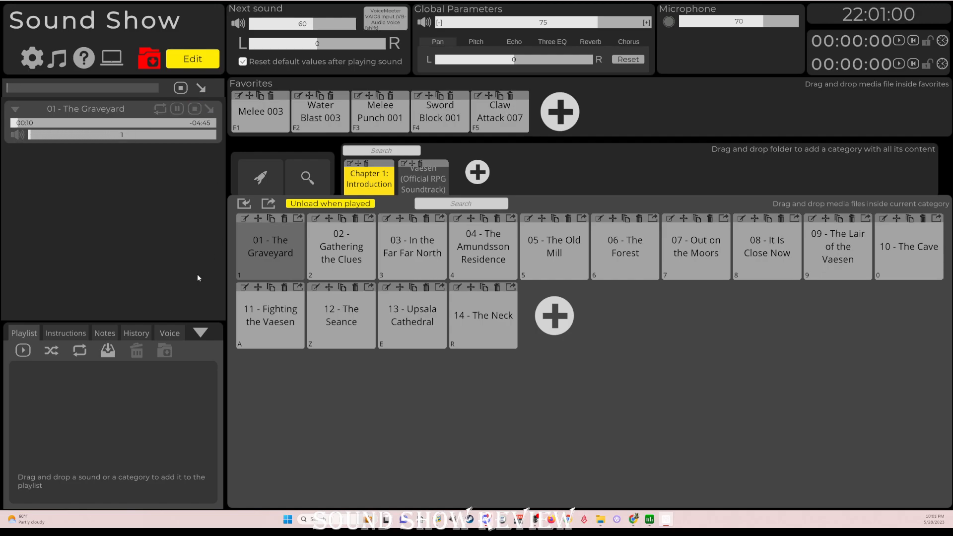
# Disable Unload when played and play 02 - Gathering the Clues, 03 - In the Far Far North and 04 - The Amundsson Residence together.
pyautogui.click(330, 205)
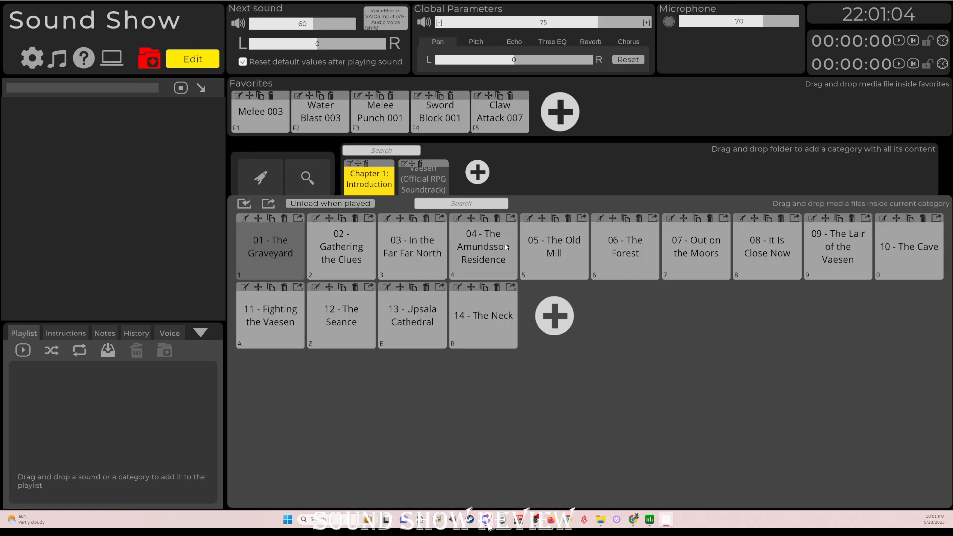
pyautogui.click(338, 244)
pyautogui.click(411, 250)
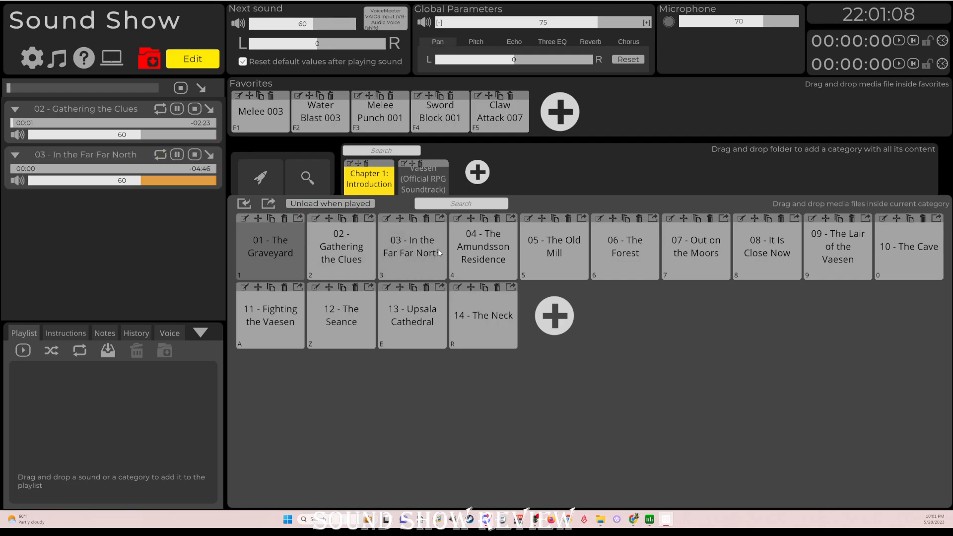
pyautogui.click(471, 244)
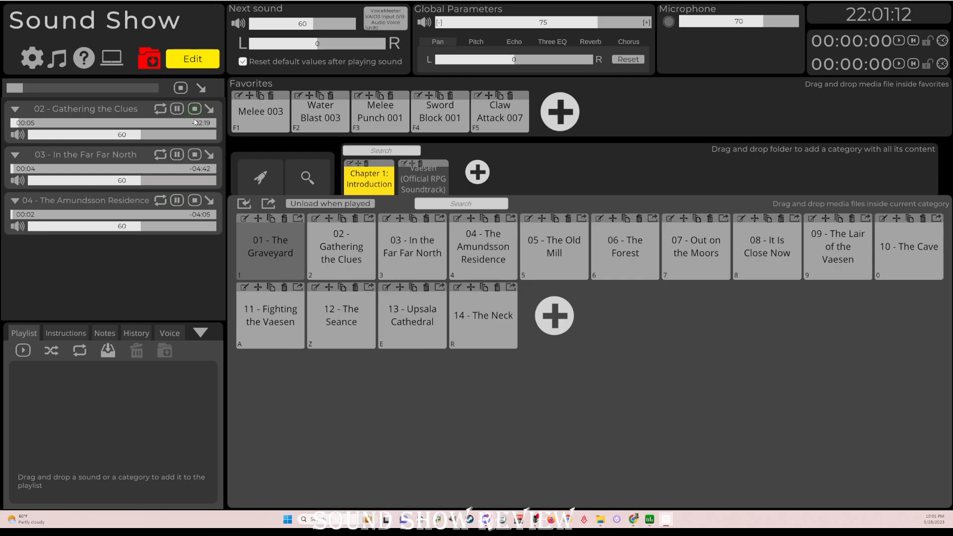
# Fade out 03 - In the Far Far North on its own, then fade out all the remaining sounds.
pyautogui.click(209, 155)
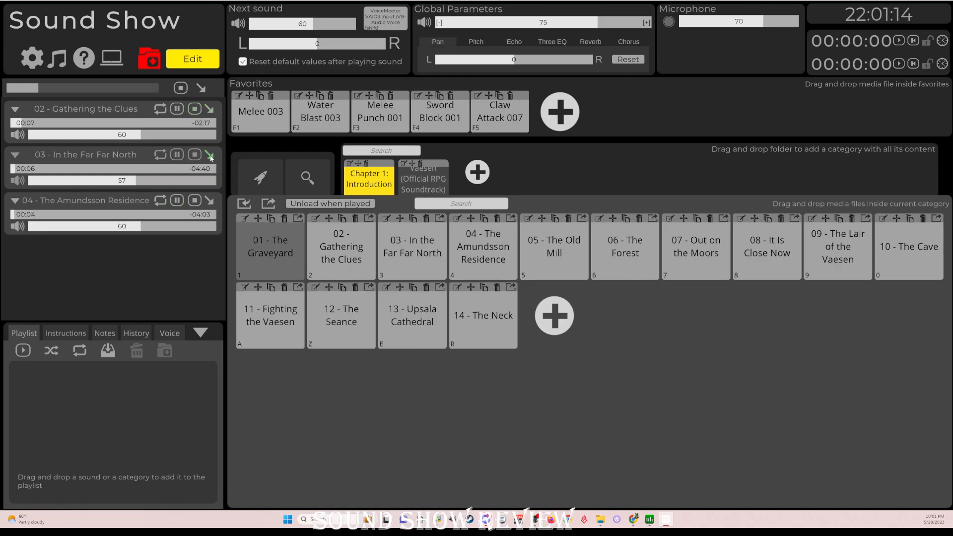
pyautogui.click(201, 89)
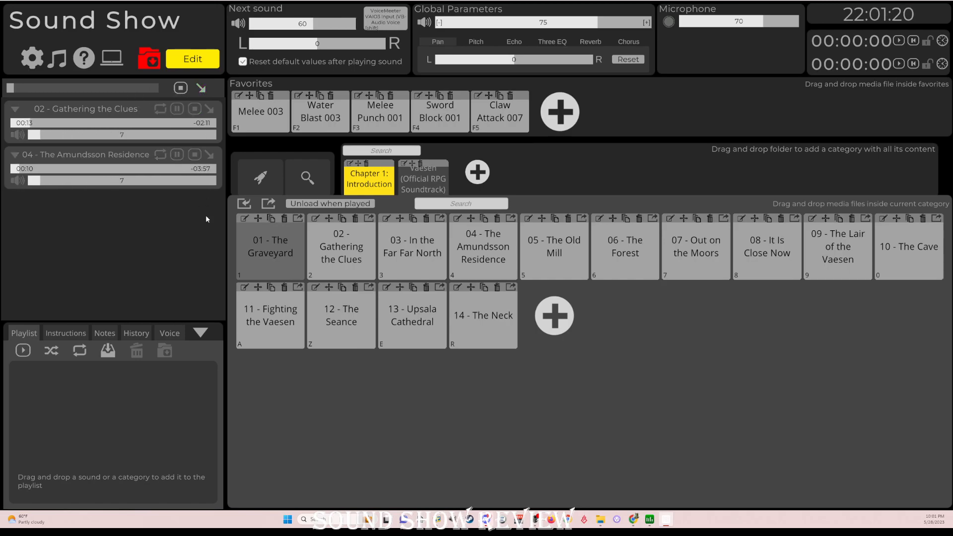
# Switch to the Chapter 1: Introduction category and play Rippers_Alley and Rainy Day together.
pyautogui.click(380, 181)
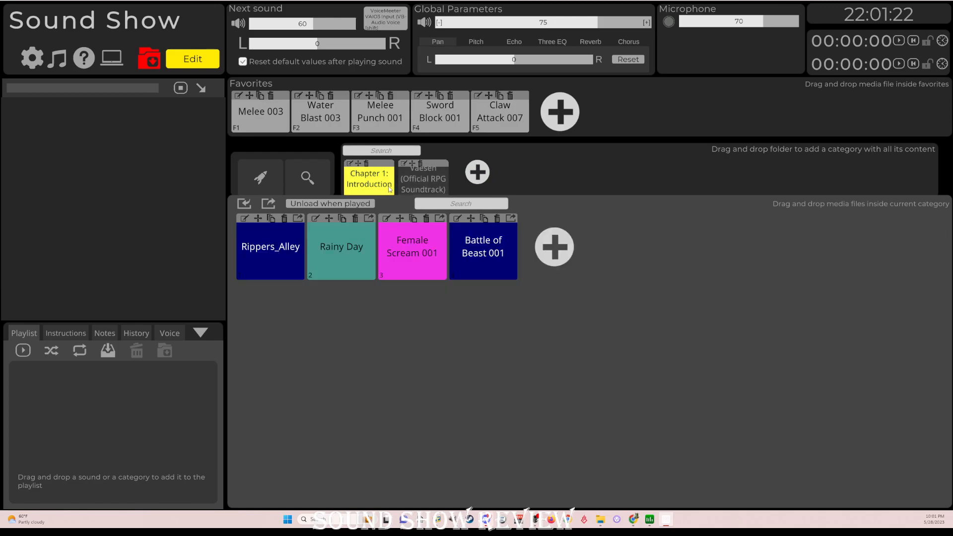
pyautogui.click(272, 248)
pyautogui.click(341, 250)
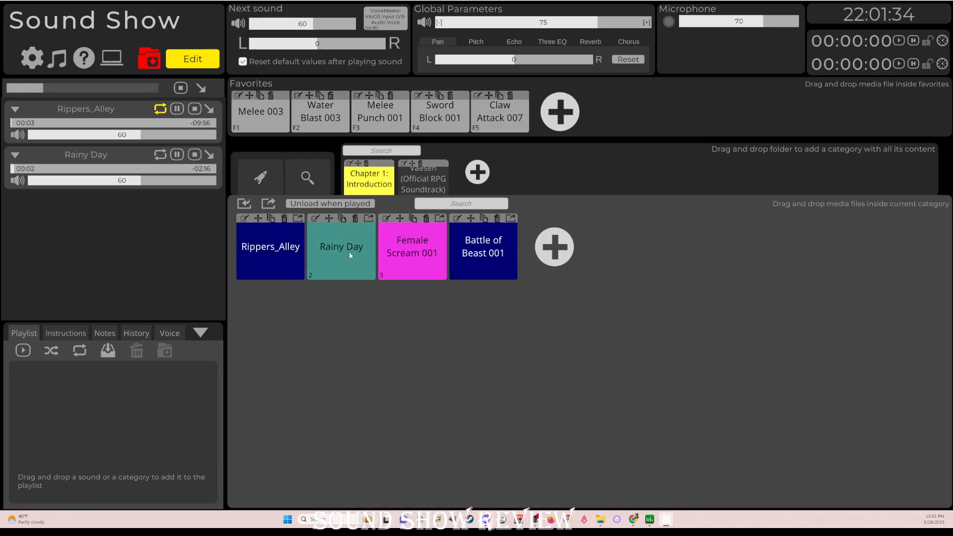
# Fade out Rippers_Alley and play Battle of Beast 001 over Rainy Day, then fade out all sounds.
pyautogui.click(211, 113)
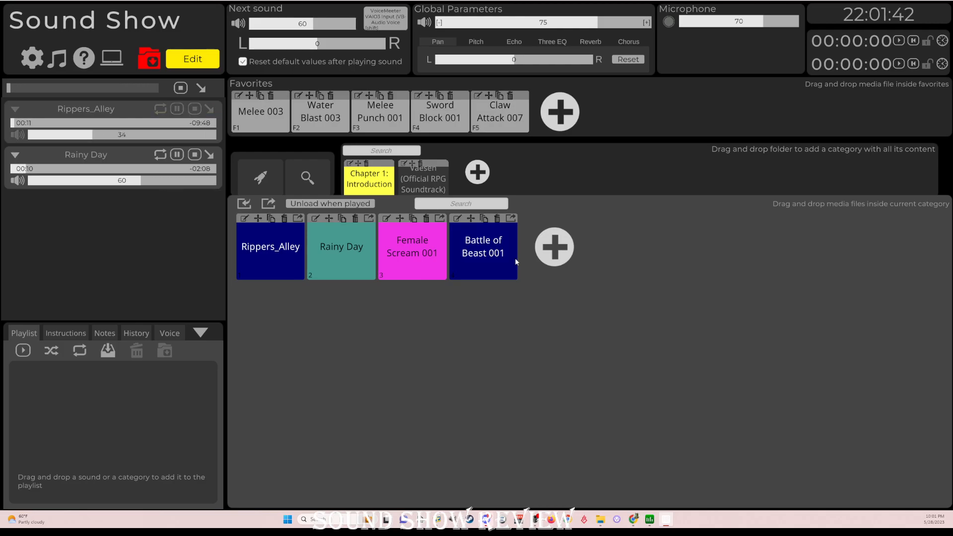
pyautogui.click(507, 254)
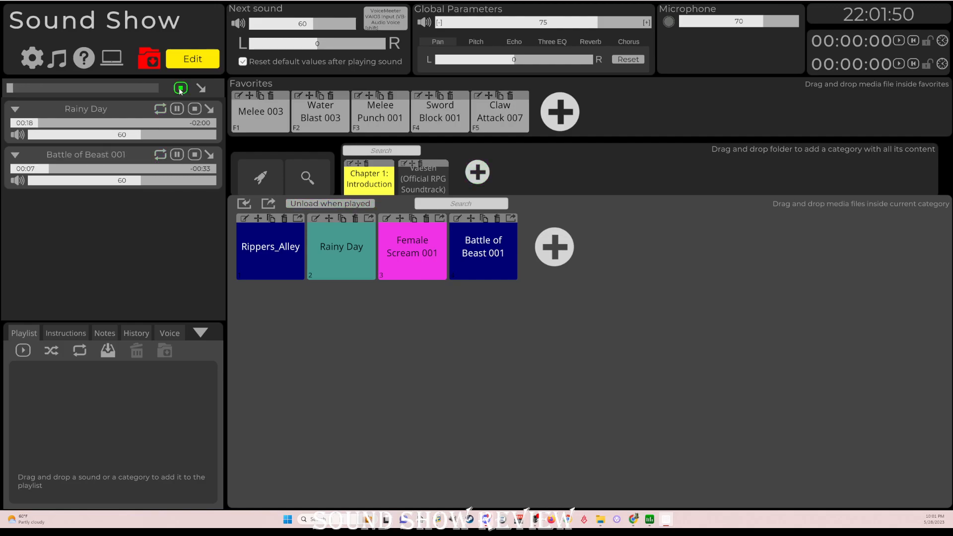
pyautogui.click(201, 89)
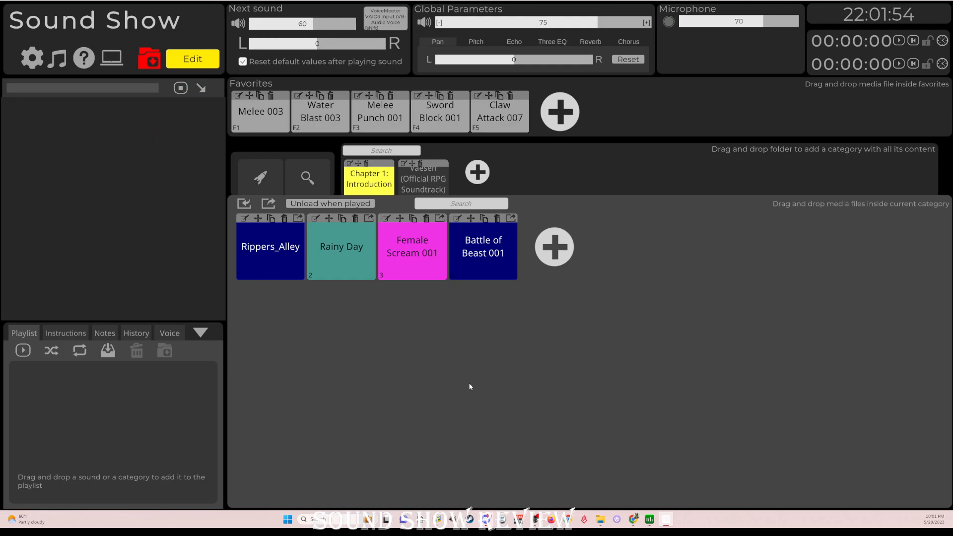
# Add Rippers_Alley, Battle of Beast 001 and Rainy Day to the playlist in that order, and leave edit mode.
pyautogui.click(104, 345)
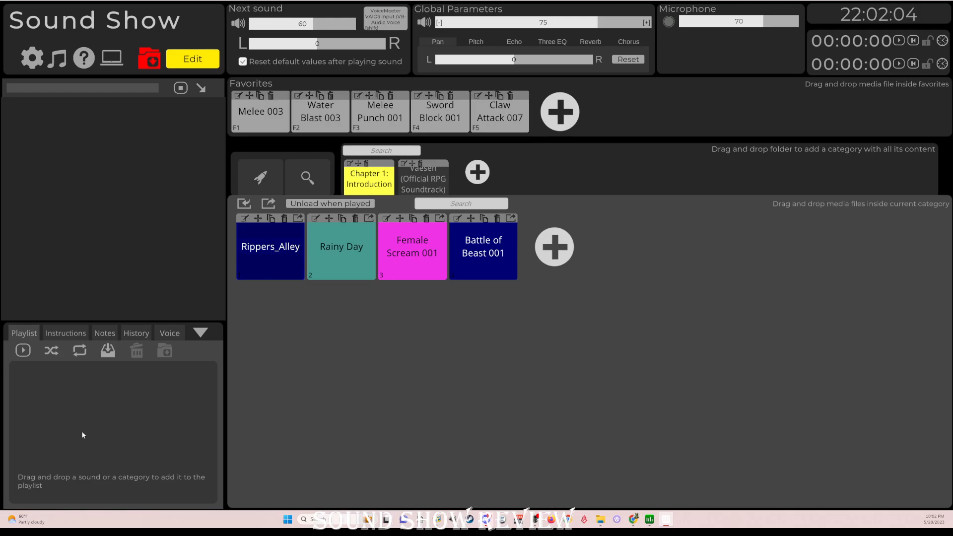
pyautogui.click(189, 64)
pyautogui.click(185, 65)
pyautogui.click(188, 63)
pyautogui.click(188, 63)
pyautogui.moveTo(255, 229); pyautogui.dragTo(94, 405)
pyautogui.moveTo(469, 219); pyautogui.dragTo(108, 377)
pyautogui.moveTo(329, 219); pyautogui.dragTo(144, 406)
pyautogui.click(207, 66)
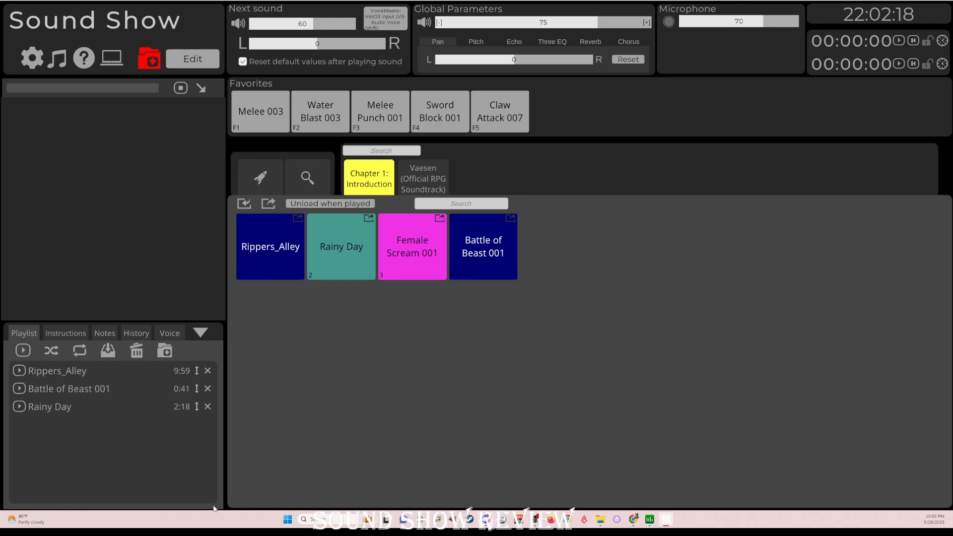
# Start the playlist and fade out Rippers_Alley, then look at the Instructions view and return to the playlist.
pyautogui.click(23, 350)
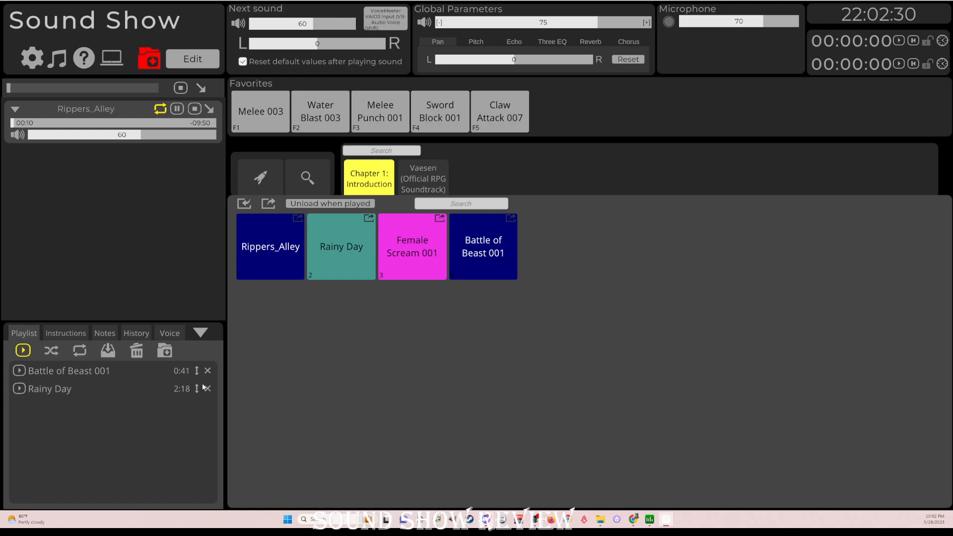
pyautogui.click(210, 109)
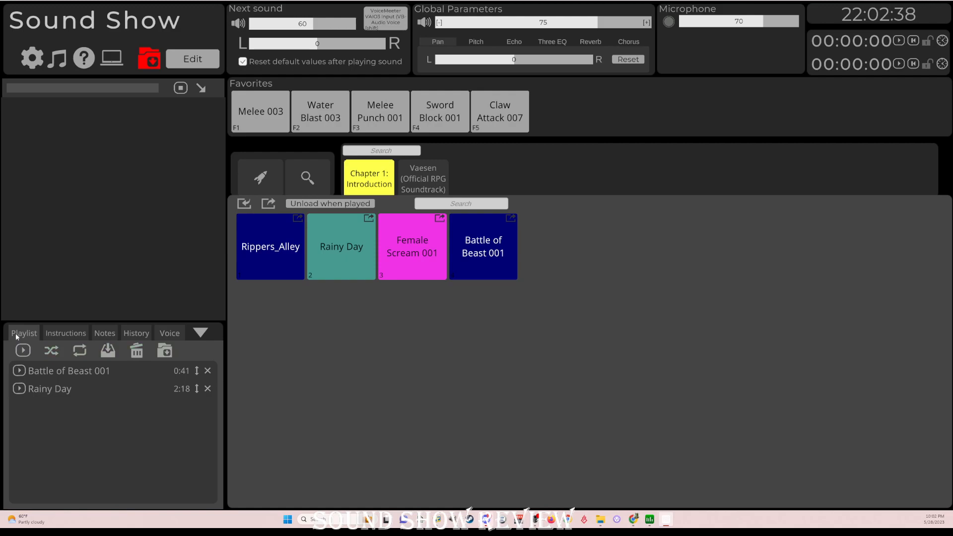
pyautogui.click(66, 333)
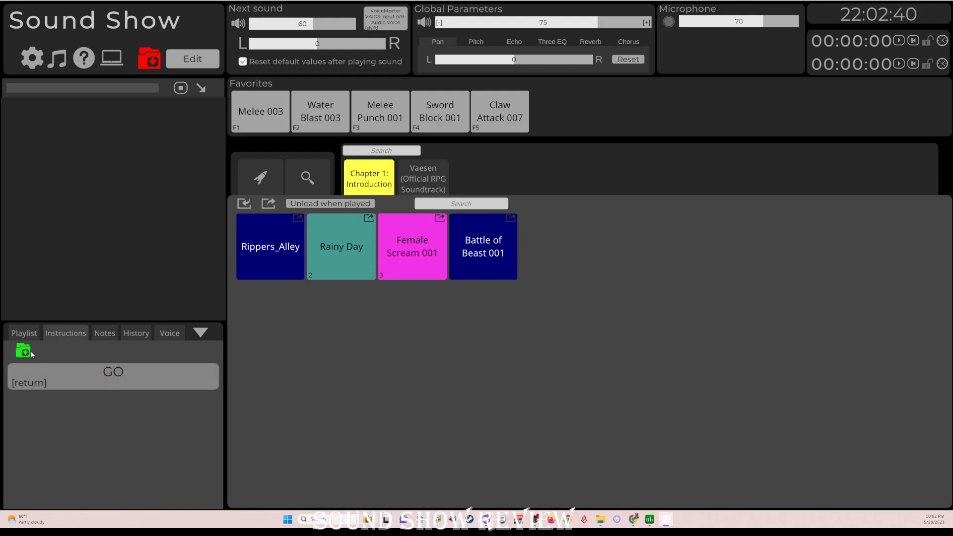
pyautogui.click(24, 334)
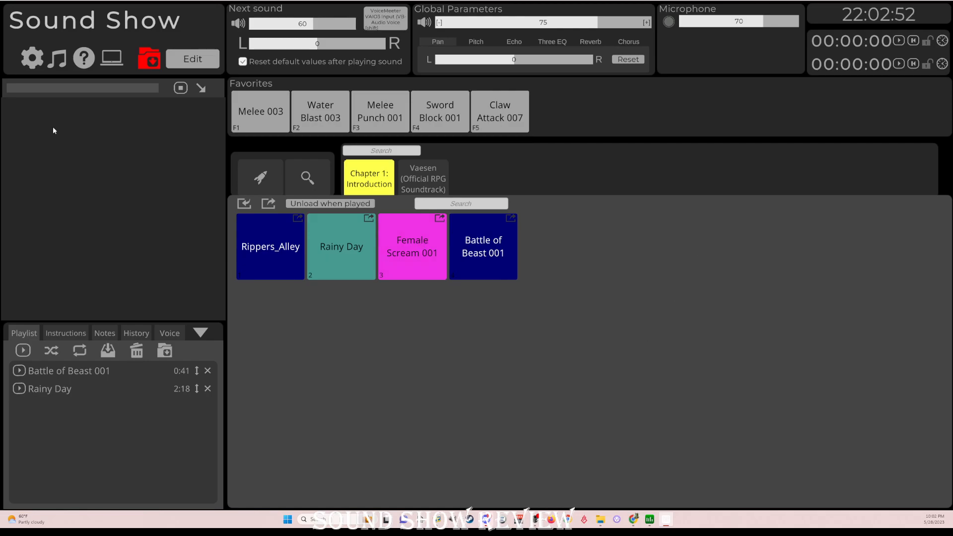
# Look briefly at the sound libraries, then examine the General options for audio outputs and fade durations.
pyautogui.click(31, 58)
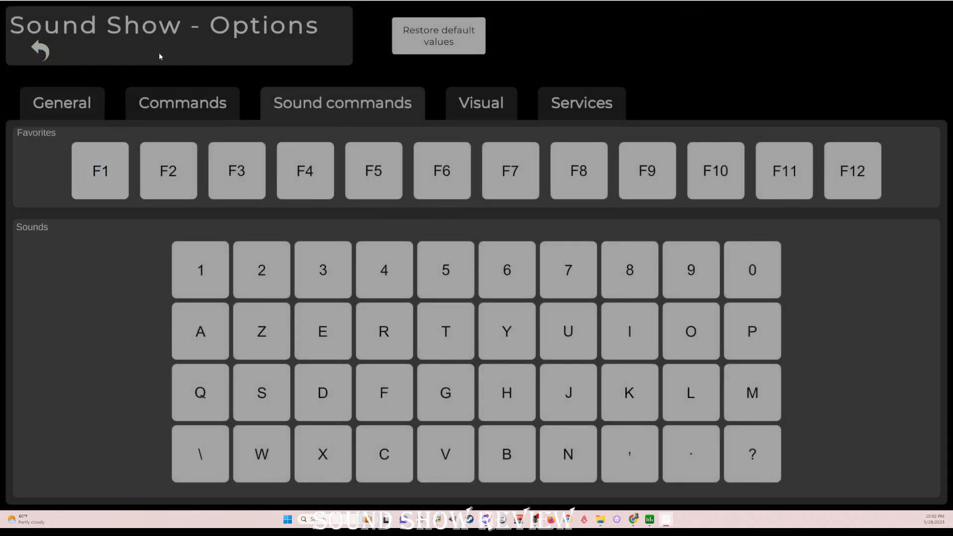
pyautogui.click(44, 50)
pyautogui.click(58, 57)
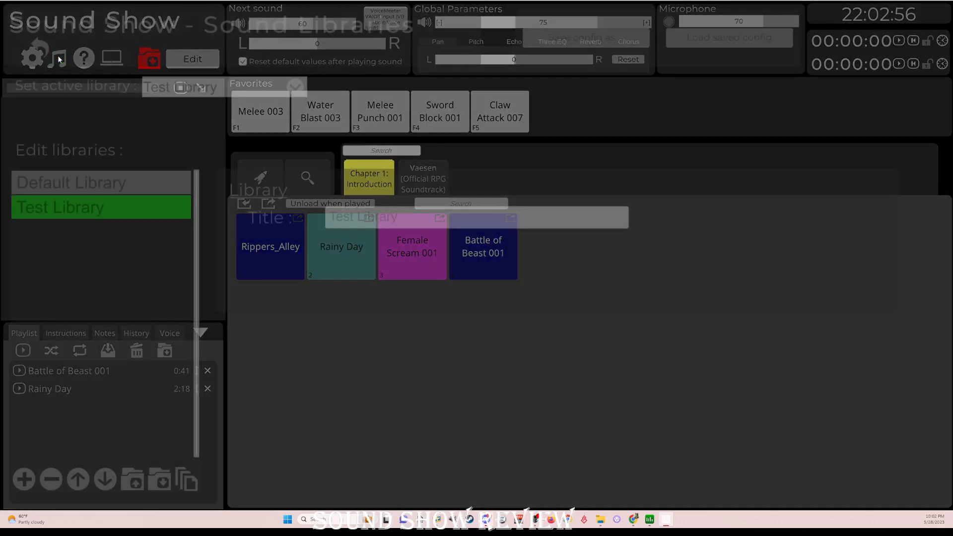
pyautogui.click(36, 52)
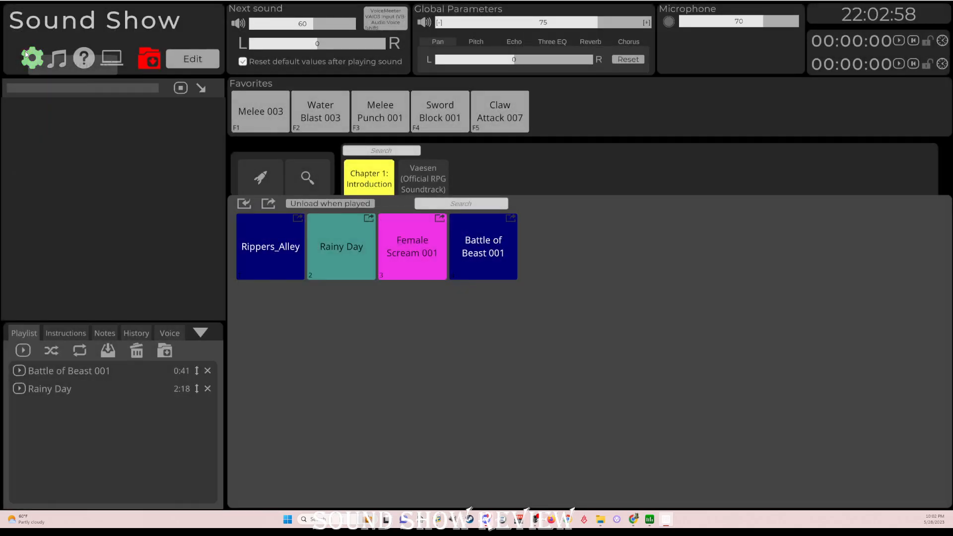
pyautogui.click(31, 58)
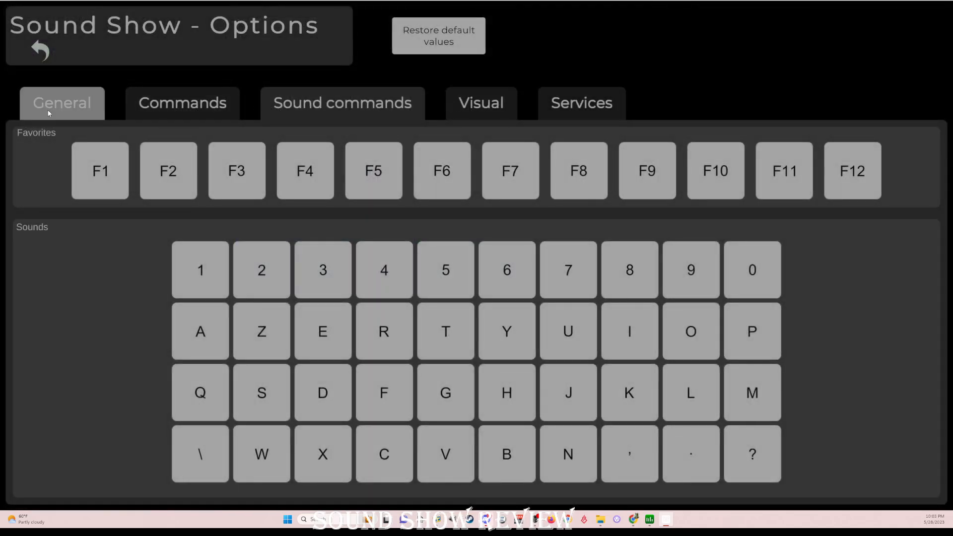
pyautogui.click(63, 103)
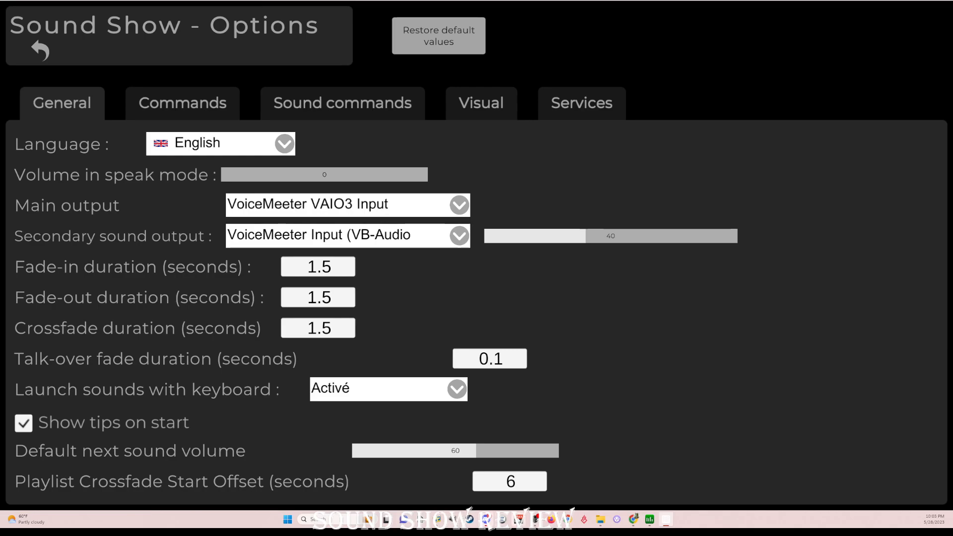
# Bring up the VoiceMeeter Potato mixer to examine its channel routing, then minimize it.
pyautogui.moveTo(952, 180); pyautogui.dragTo(389, 54)
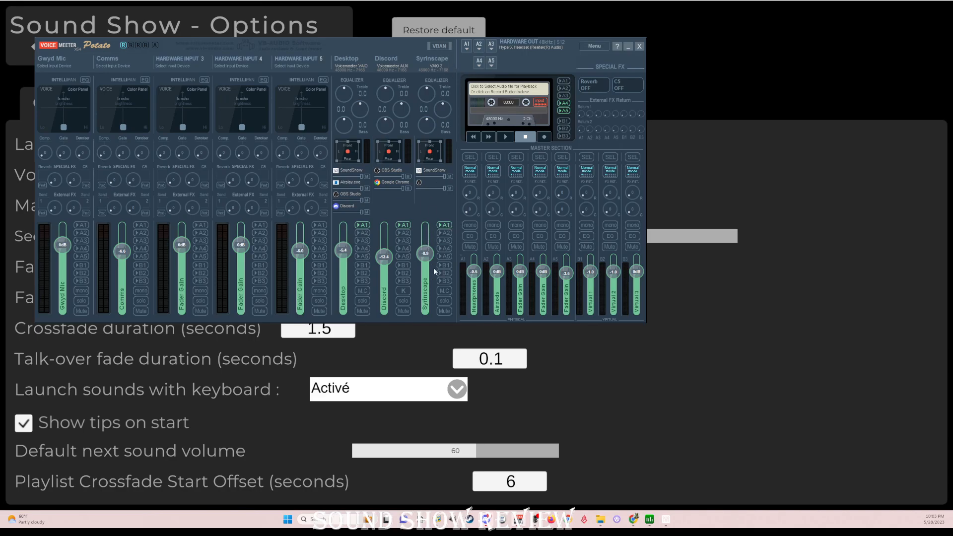
pyautogui.click(628, 46)
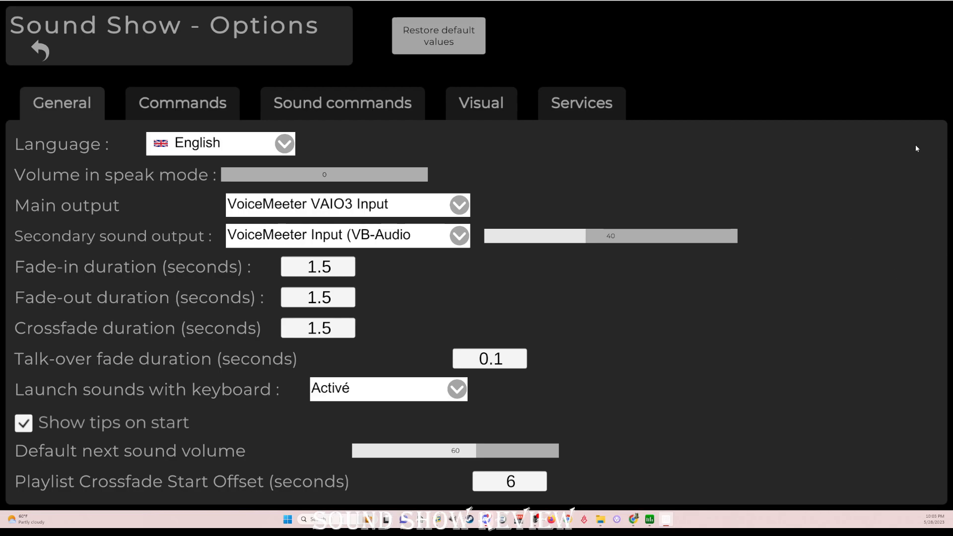
# Clear away Sound Show, the file browser and the sample library window to reach the Improvivers Sound Show web page.
pyautogui.click(912, 1)
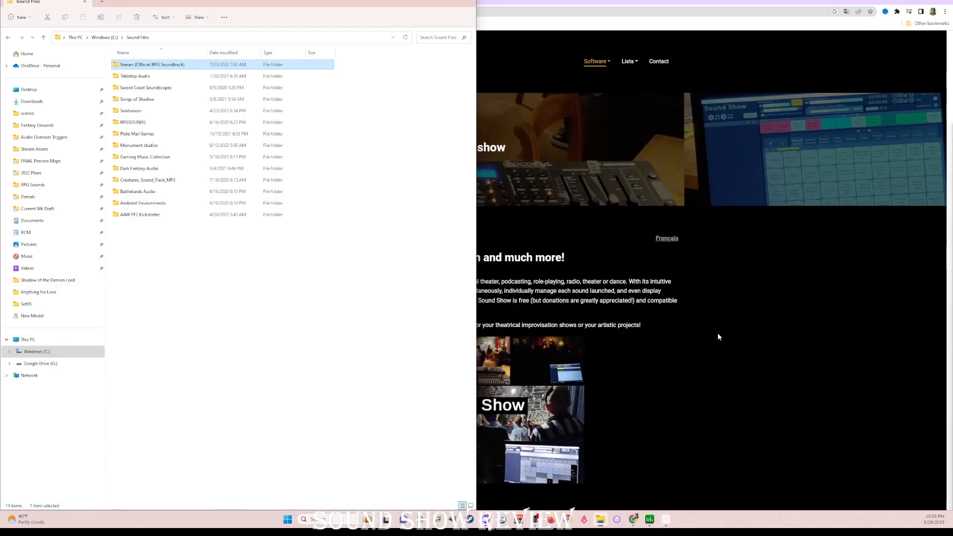
pyautogui.click(468, 2)
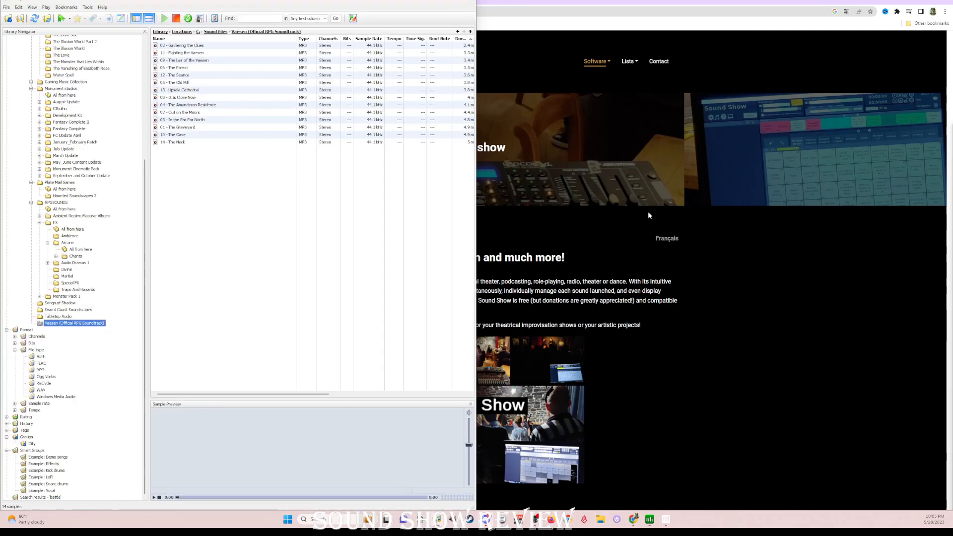
pyautogui.click(722, 265)
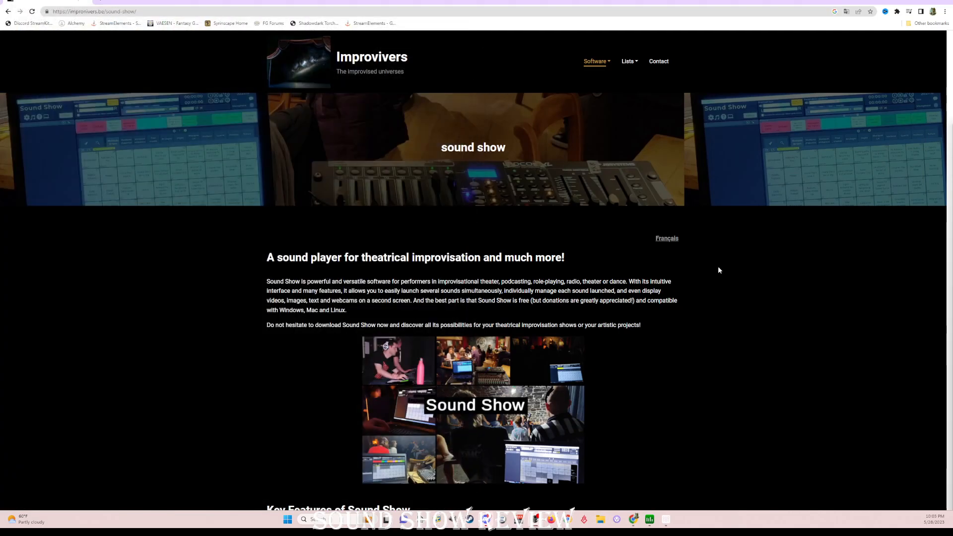